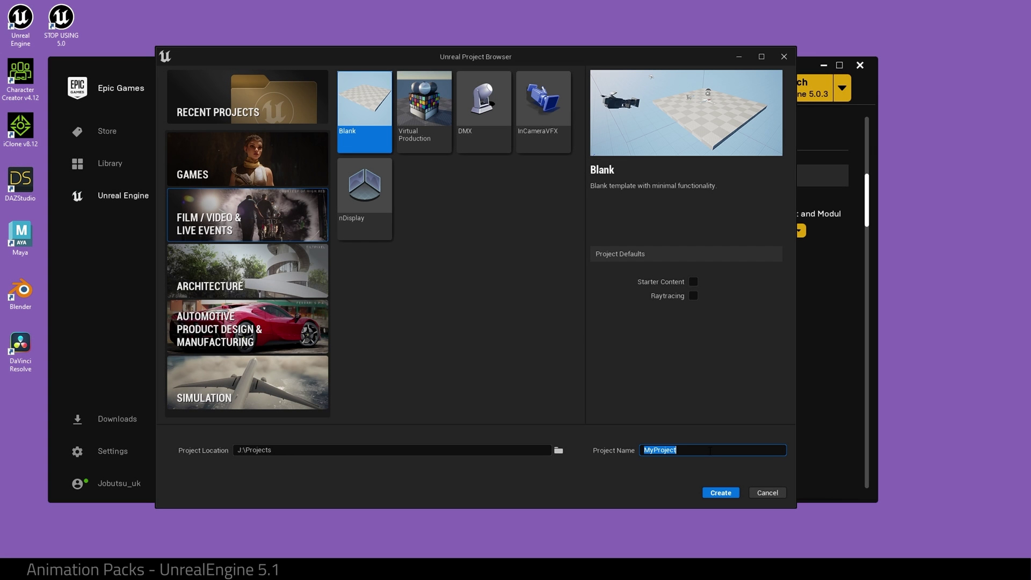
Replace MyProject with the space-free name AnimationPacks for the new Blank project
key(BackSpace)
text(A)
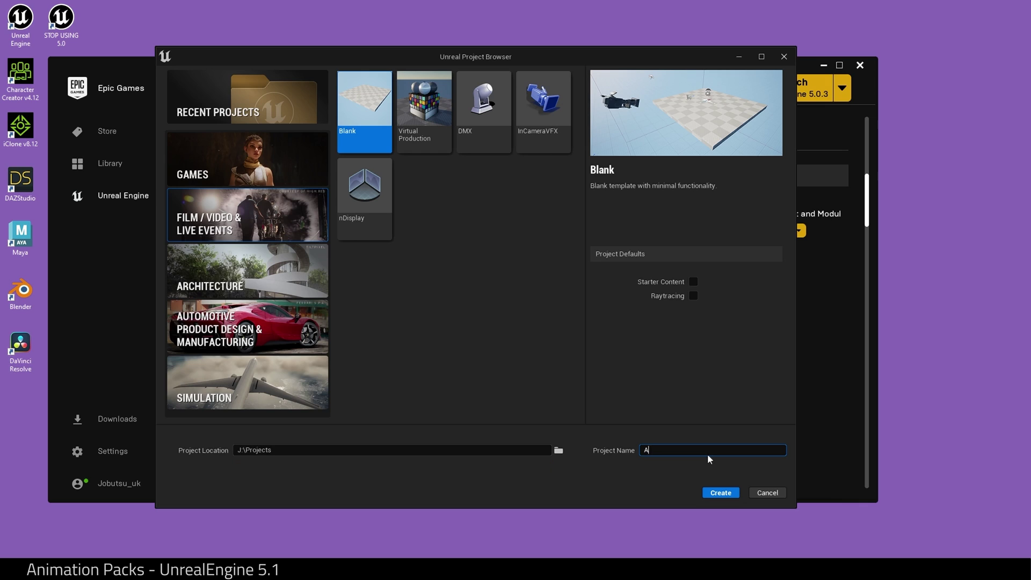
text(nimation)
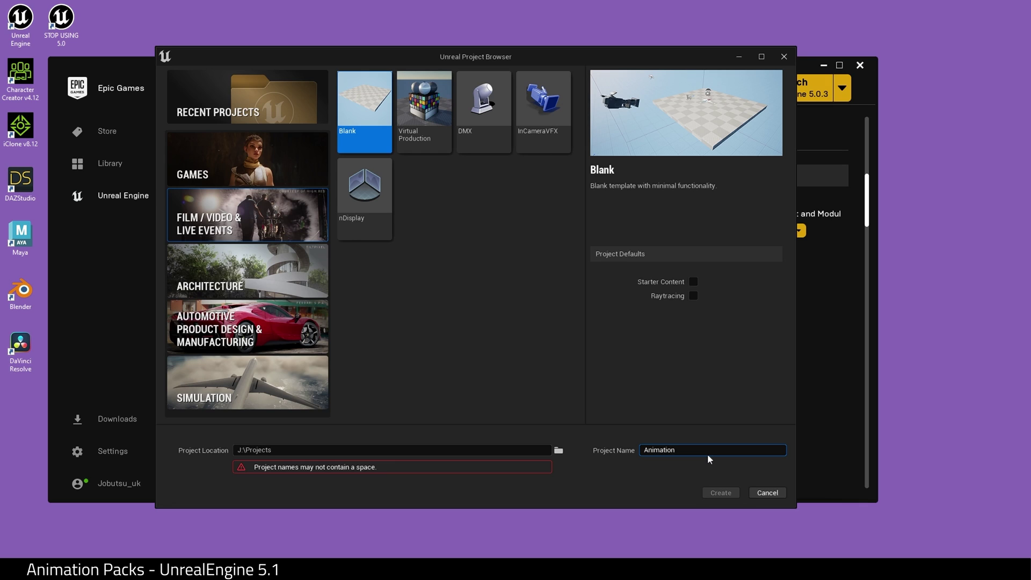
key(BackSpace)
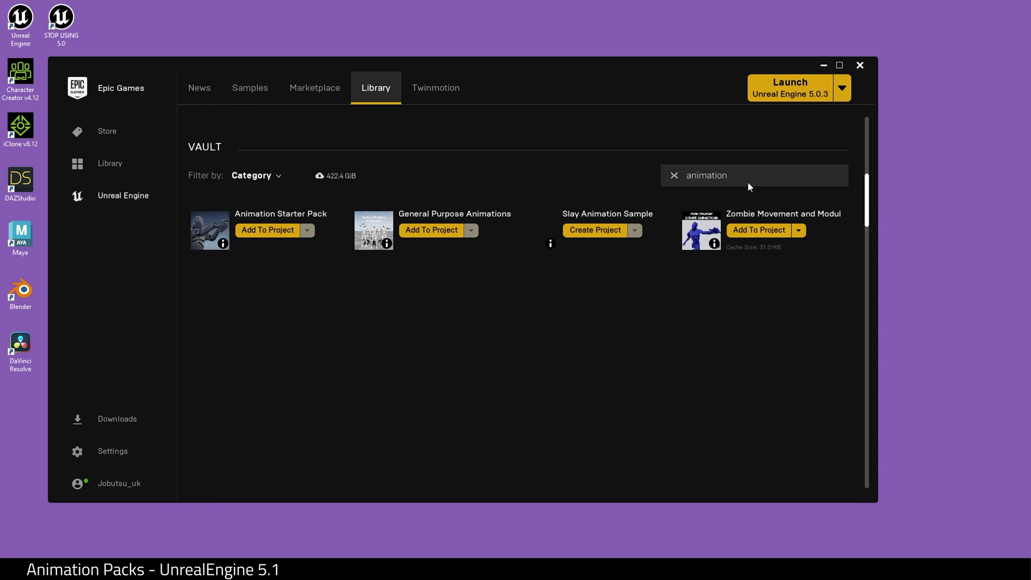
Queue General Purpose Animations from the vault into the AnimationPacks project
click(458, 234)
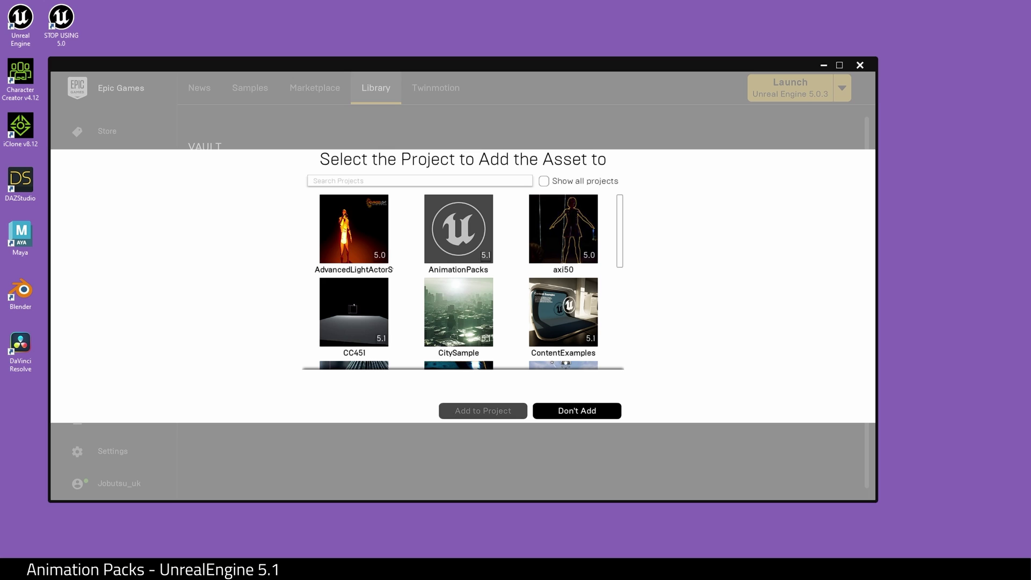
click(458, 231)
click(482, 411)
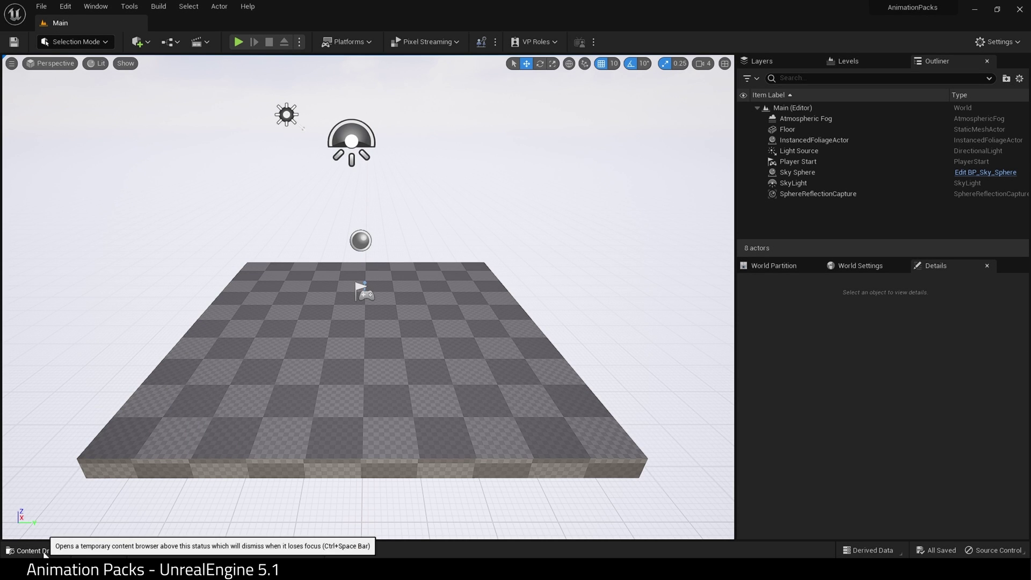
Preview Admire_Lt_End from GeneralPurposeAnimationsPack/Animations, then go back to the Content folder
click(45, 553)
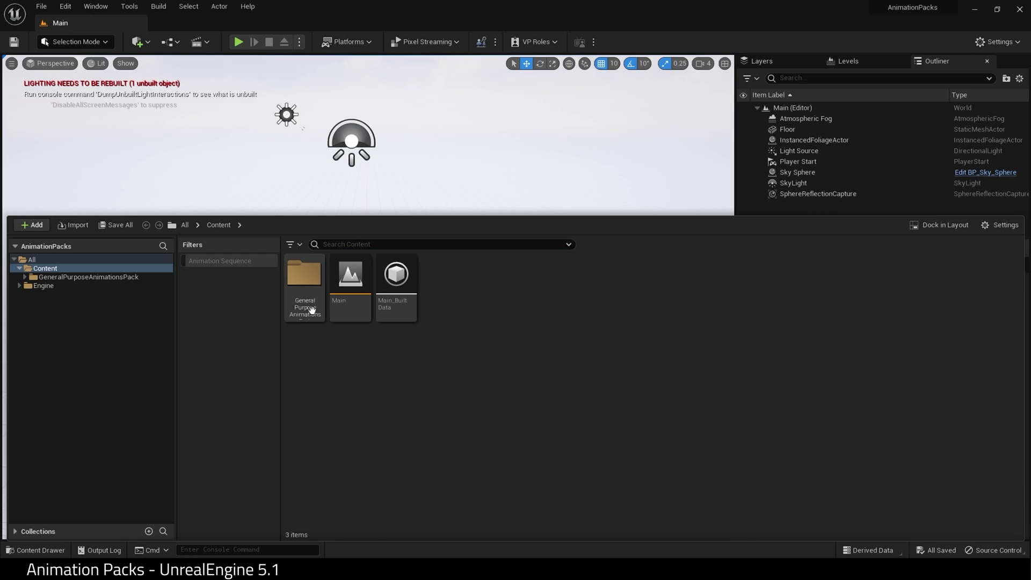
double_click(304, 274)
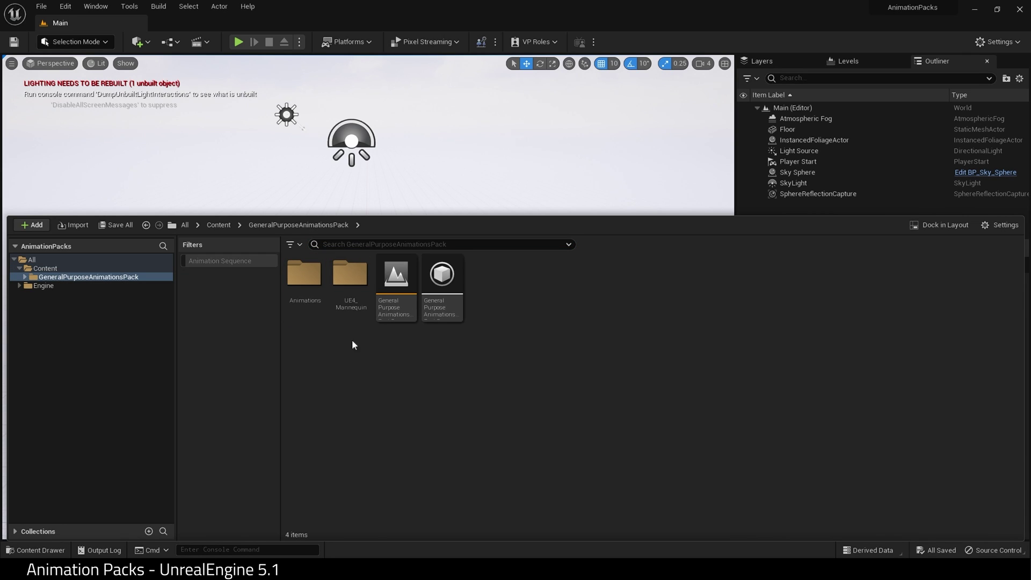
double_click(303, 293)
click(306, 292)
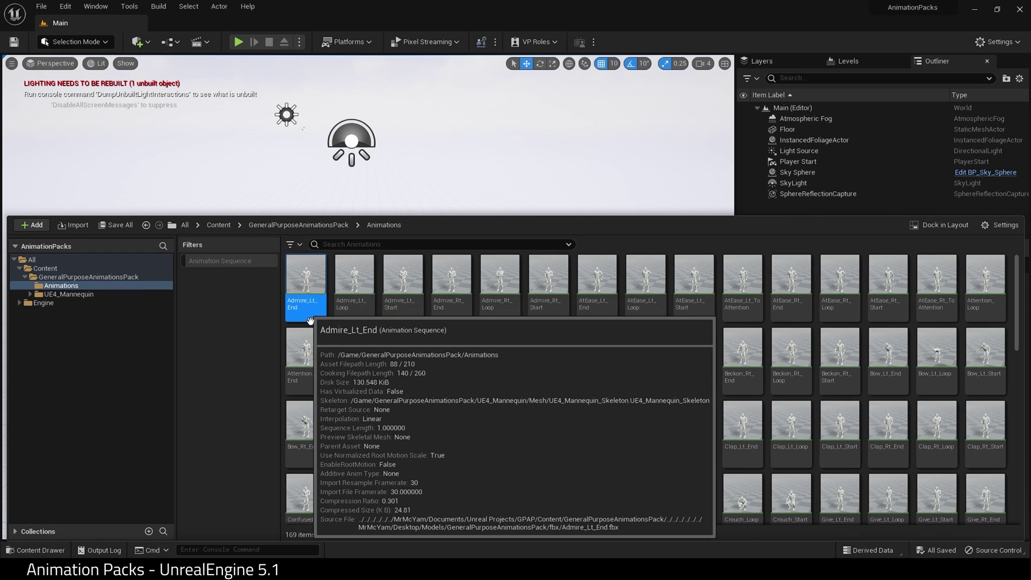
key(ctrl+space)
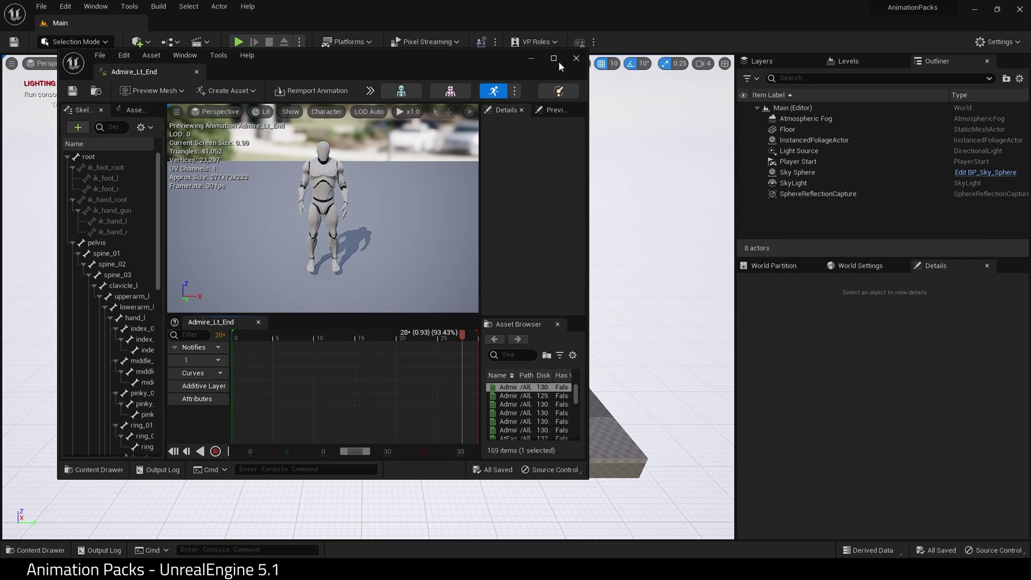
click(558, 62)
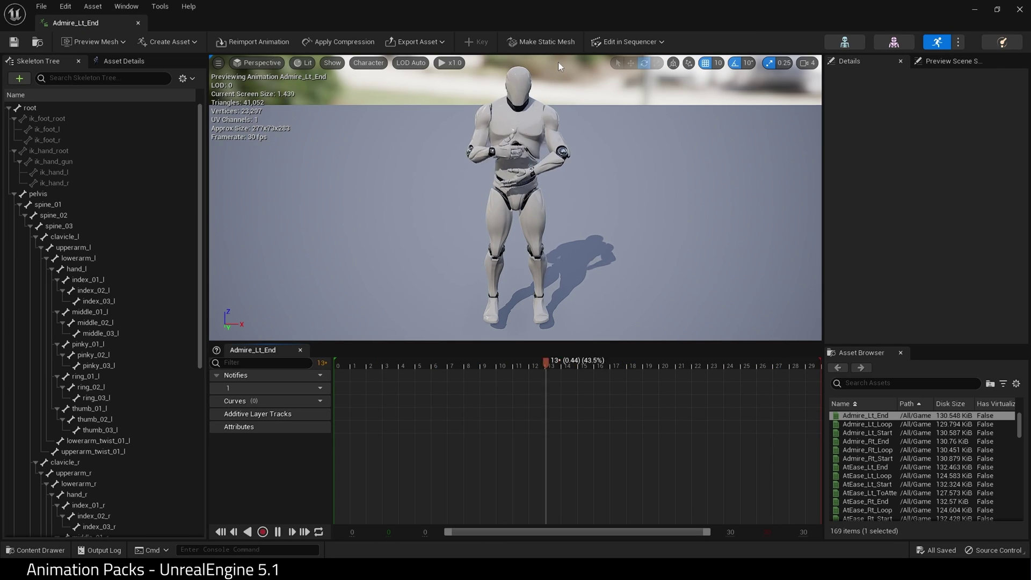
click(1020, 9)
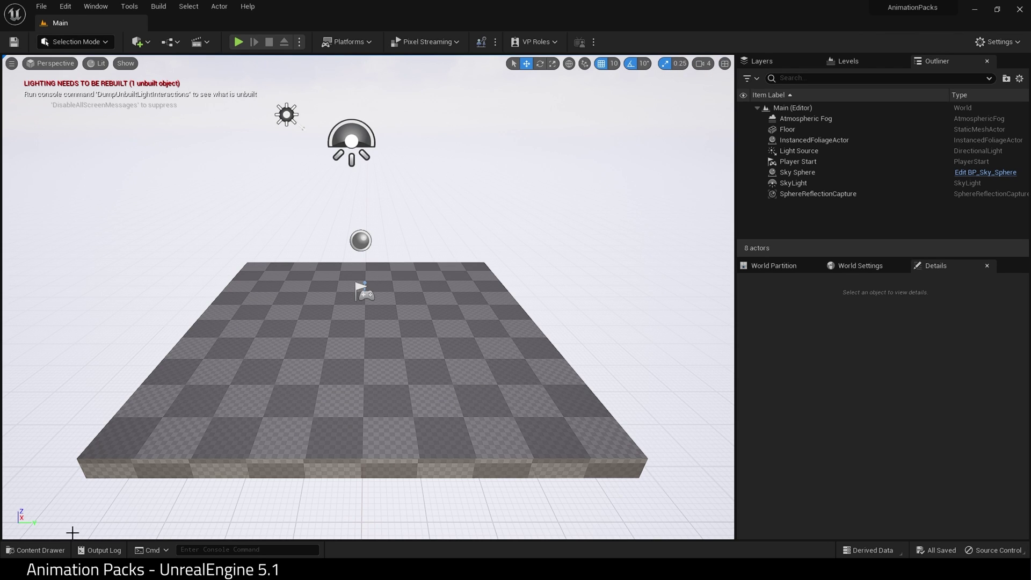
click(37, 550)
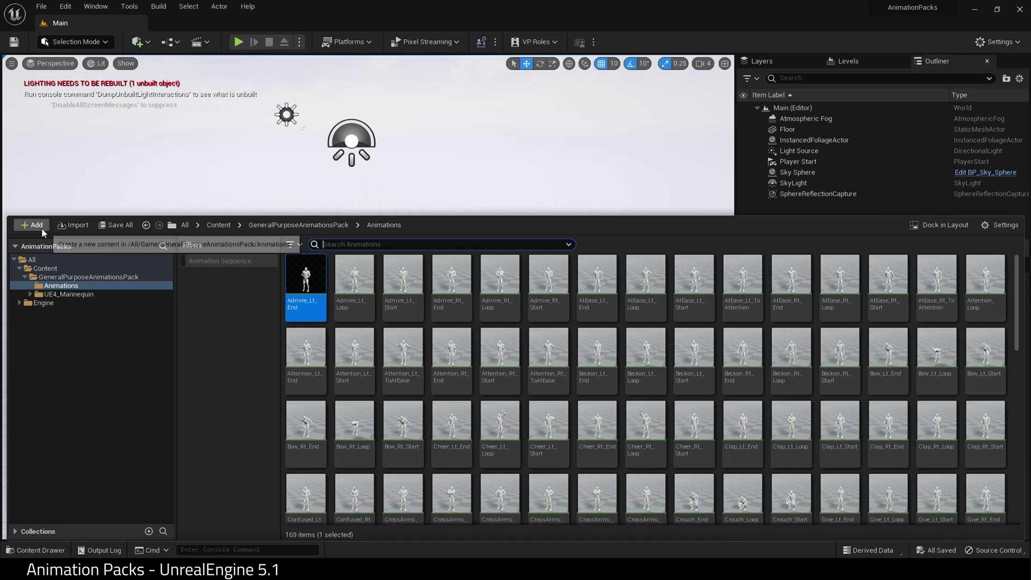
click(219, 225)
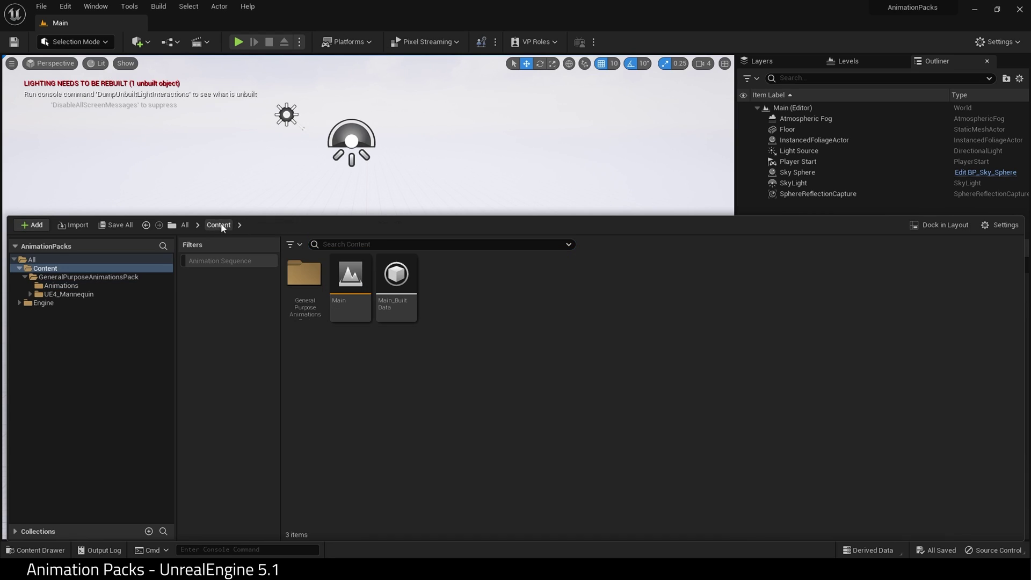
Add the Blueprint Third Person pack via Add Feature or Content Pack, closing the pop-ups
click(34, 226)
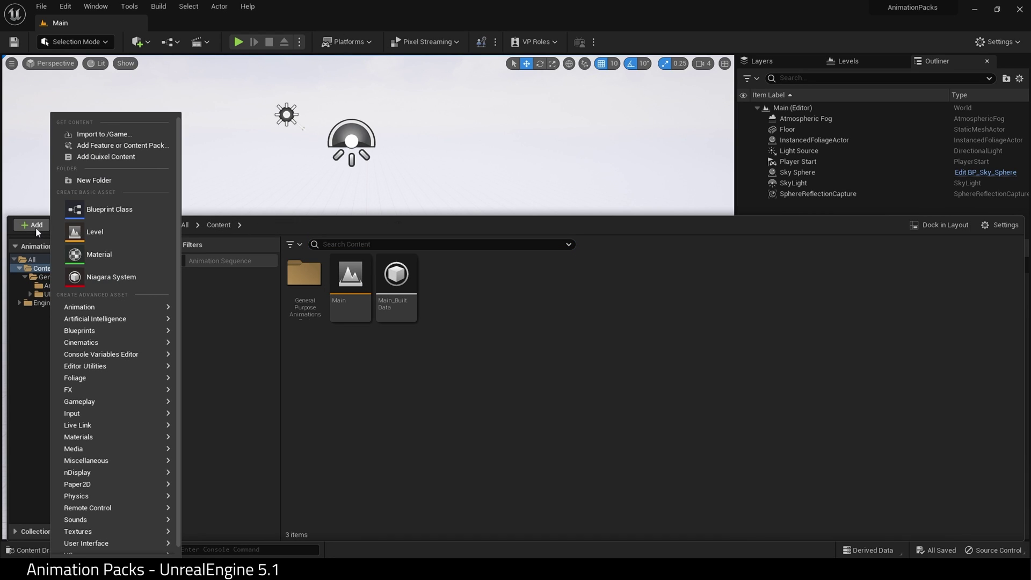
click(97, 145)
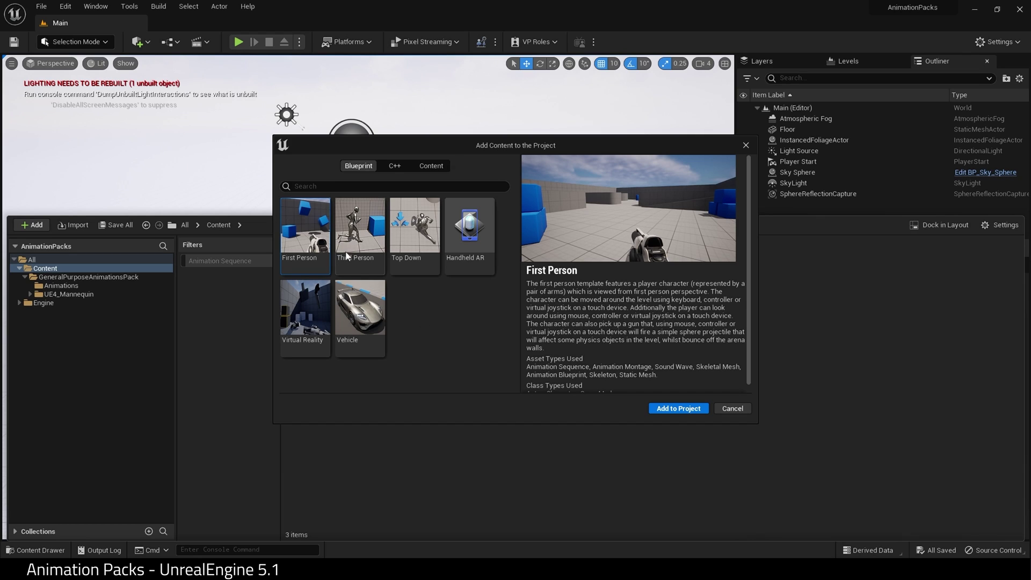
click(365, 235)
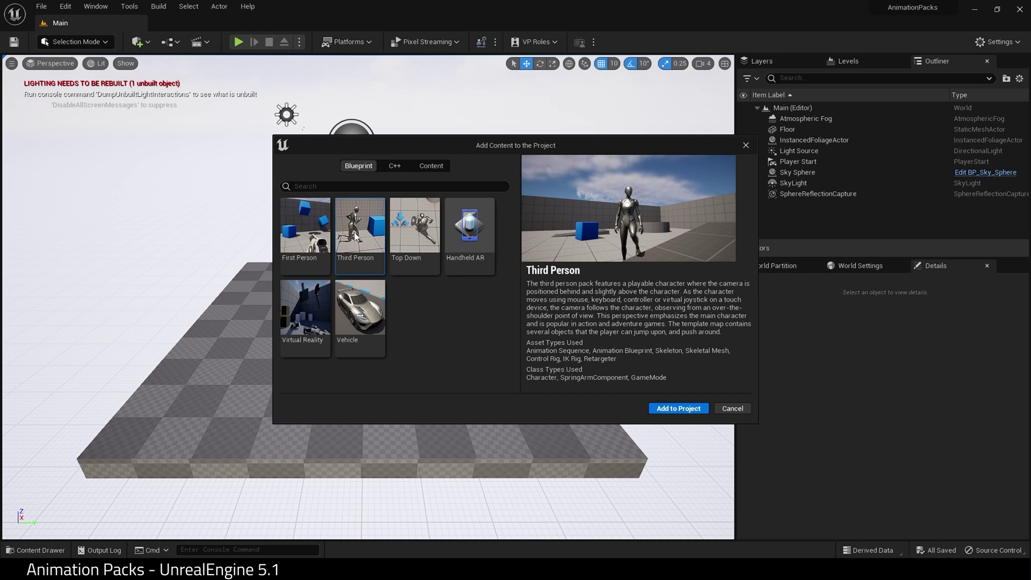
click(691, 410)
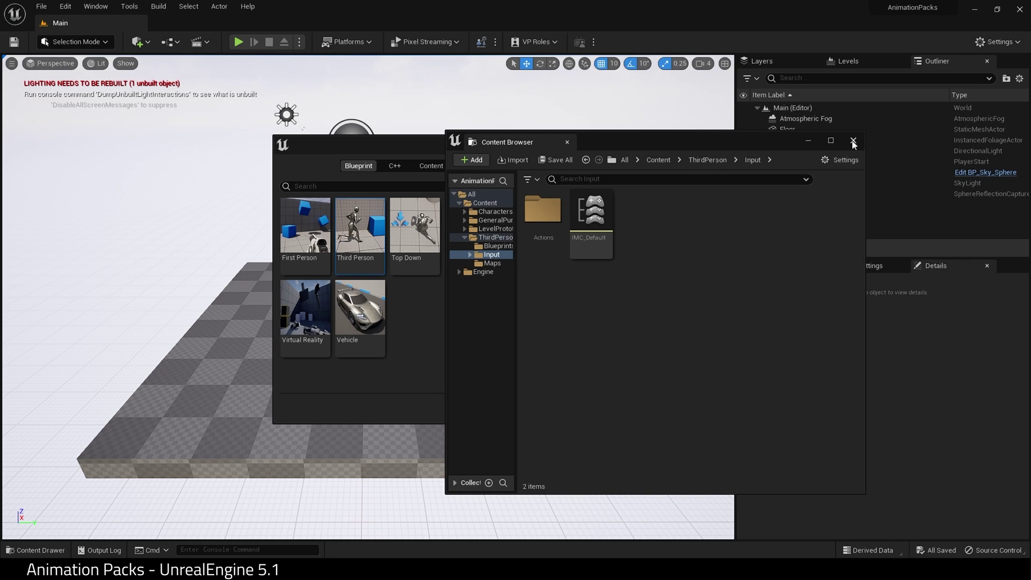
click(853, 140)
click(752, 142)
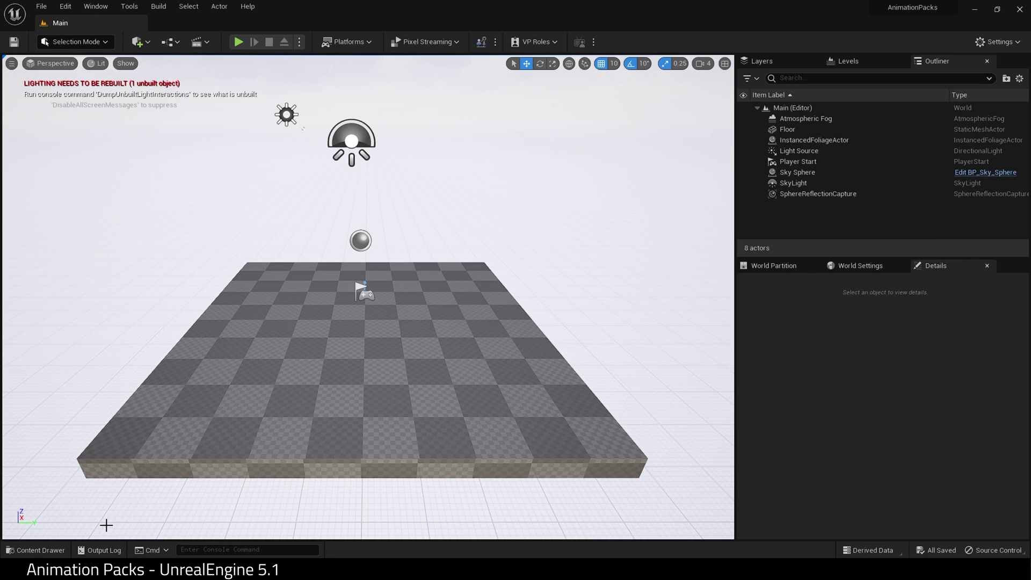
Open SKM_Manny from Characters/Mannequins/Meshes, close its editor, and return to Content
click(35, 550)
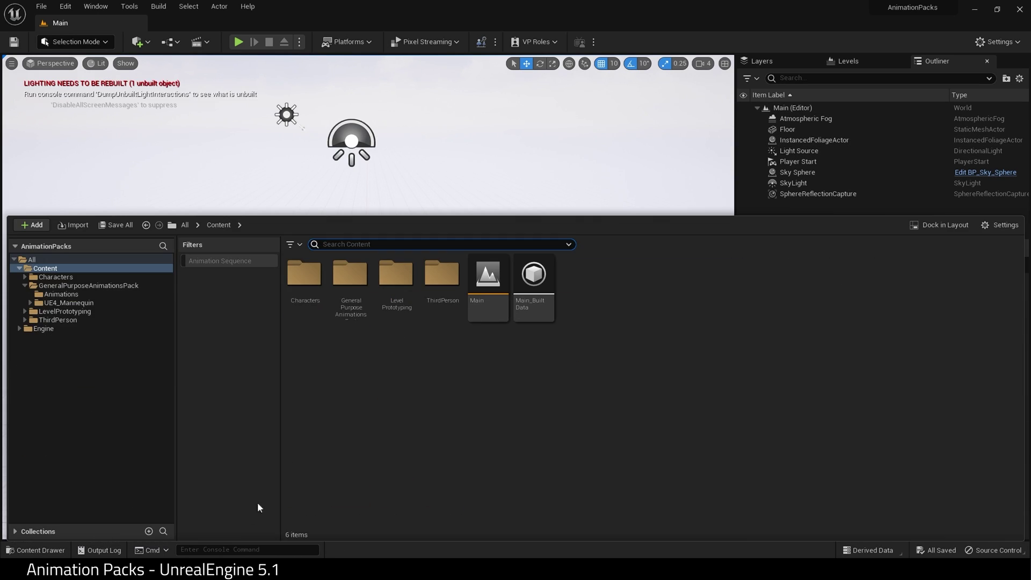
double_click(309, 305)
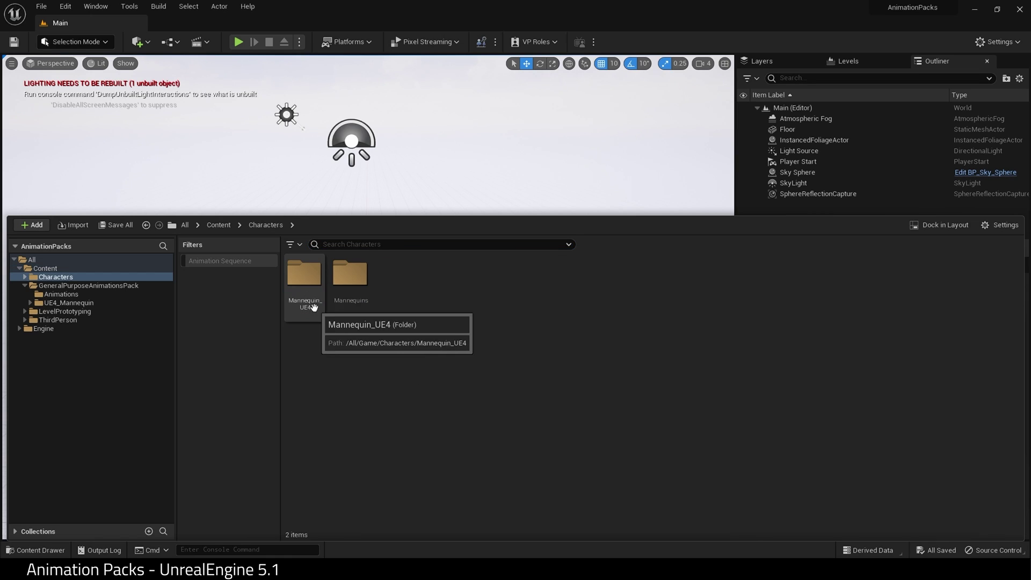
double_click(348, 300)
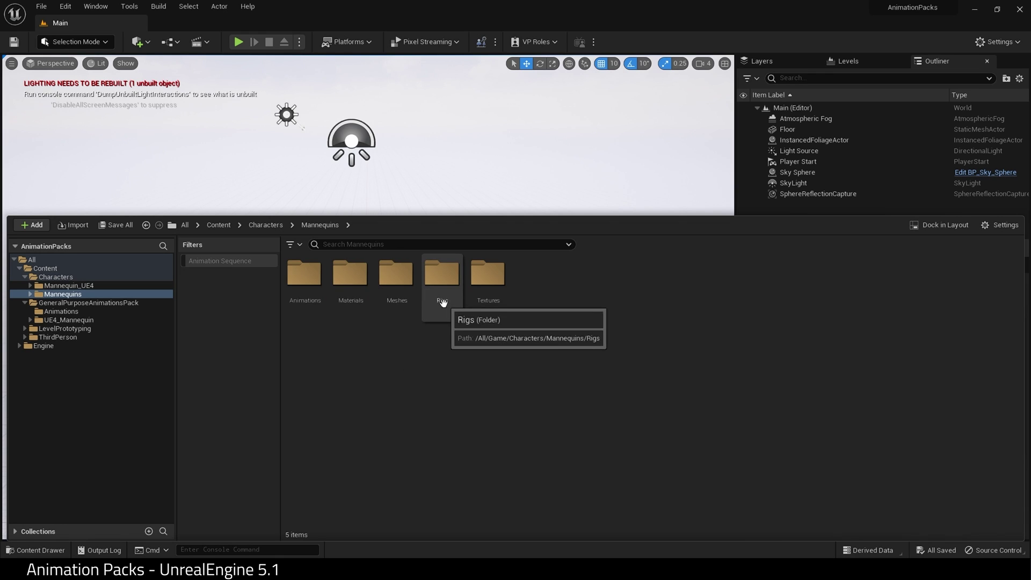
double_click(403, 297)
double_click(407, 301)
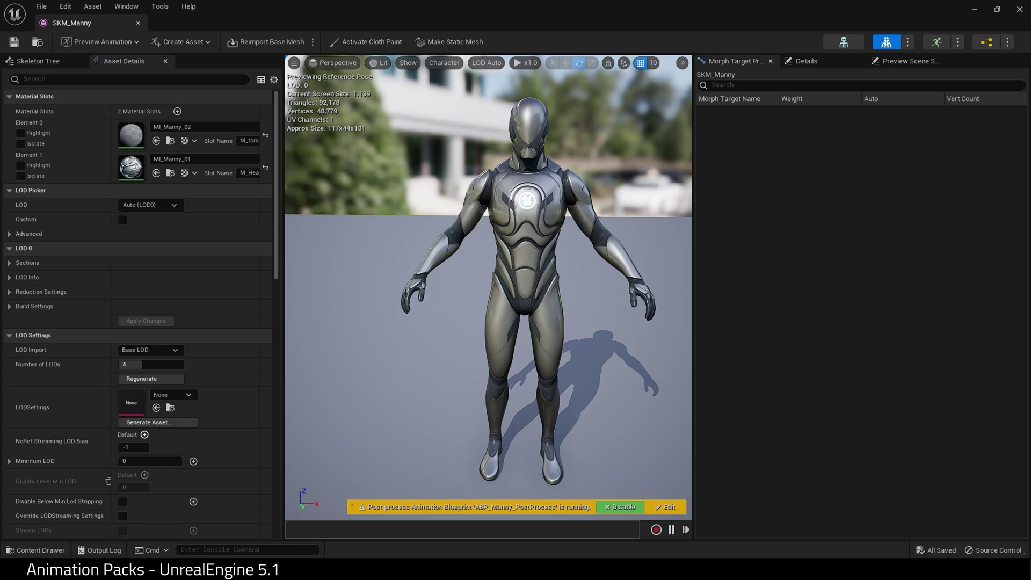
click(1019, 10)
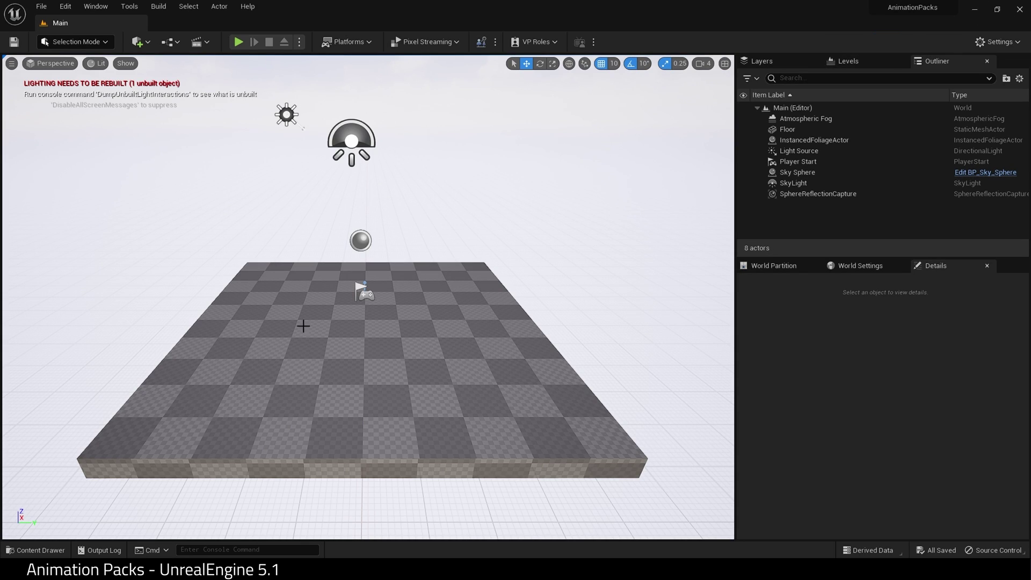
click(38, 550)
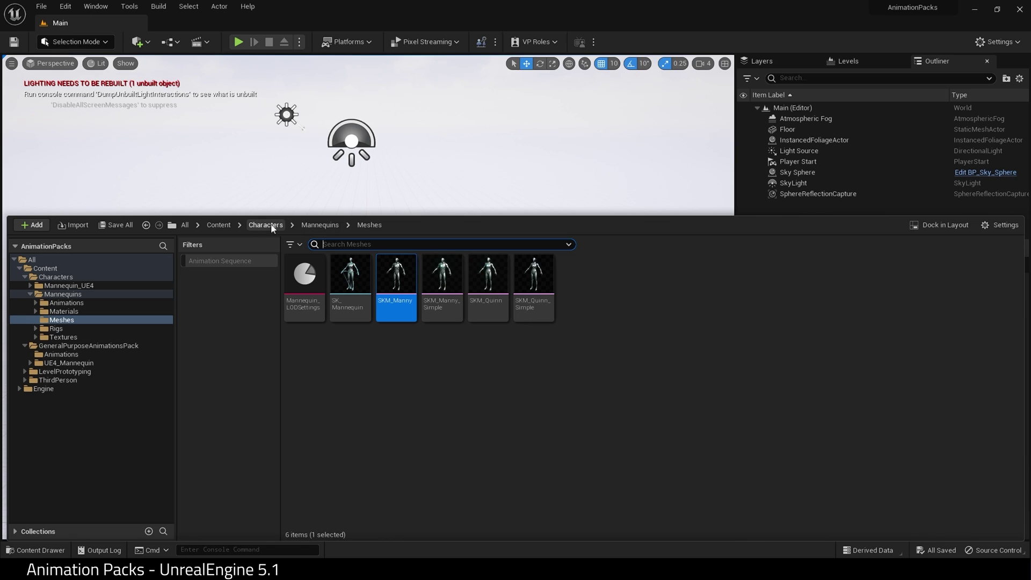
click(220, 225)
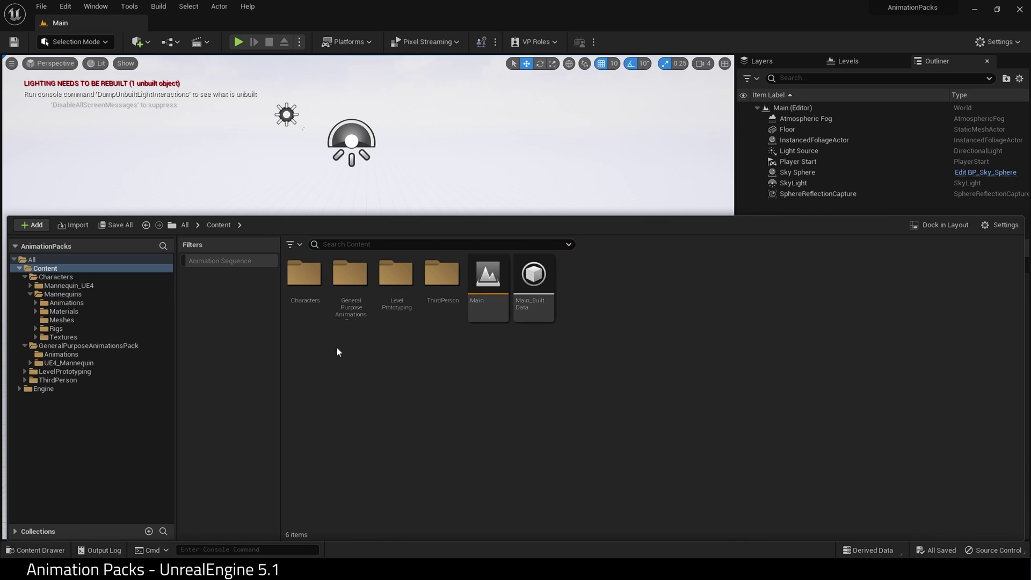
Open the Animations folder inside GeneralPurposeAnimationsPack
click(350, 314)
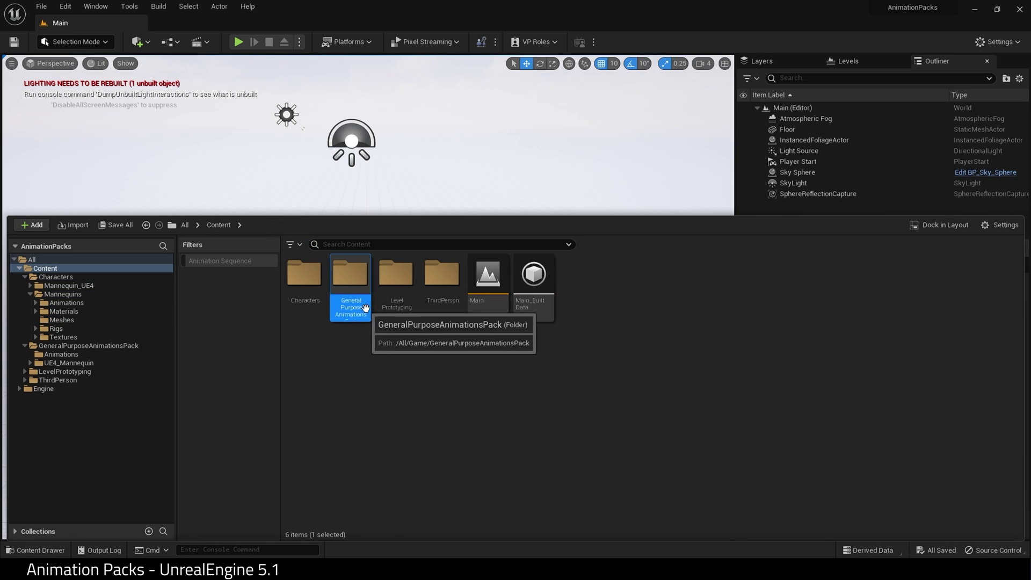
double_click(356, 284)
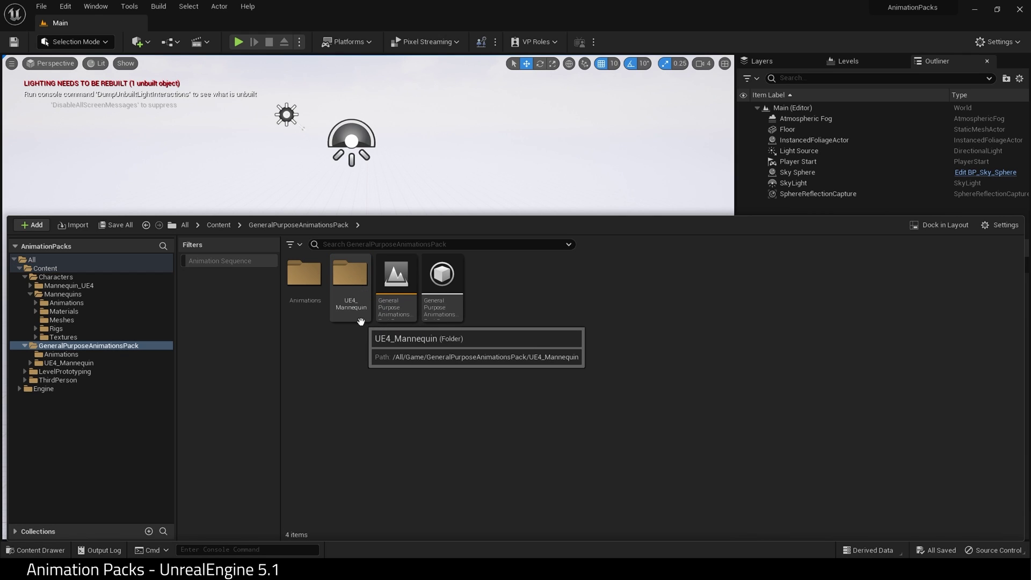
double_click(303, 297)
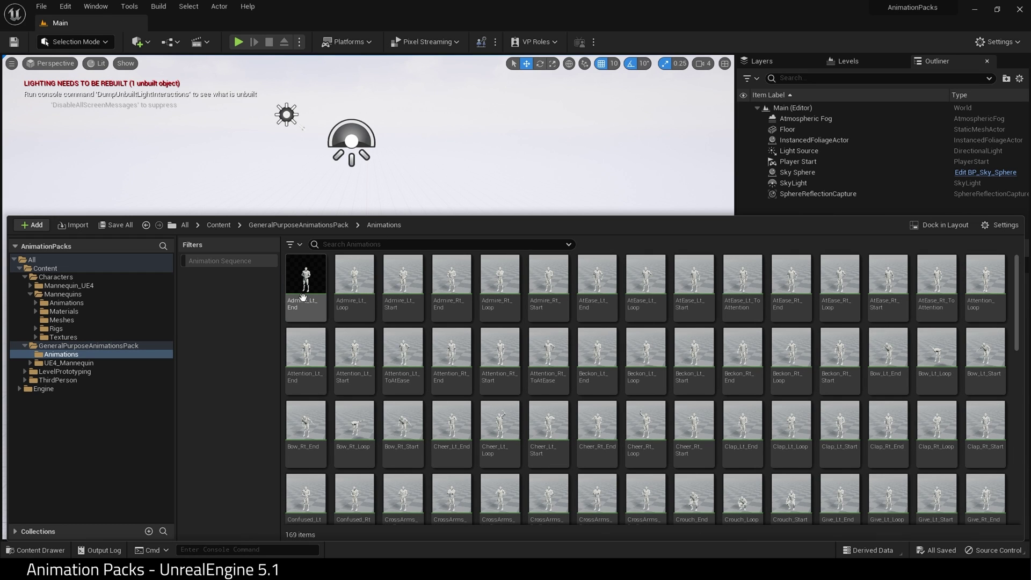
Select all 169 animations and bring up their Retarget Animation Assets options
click(303, 297)
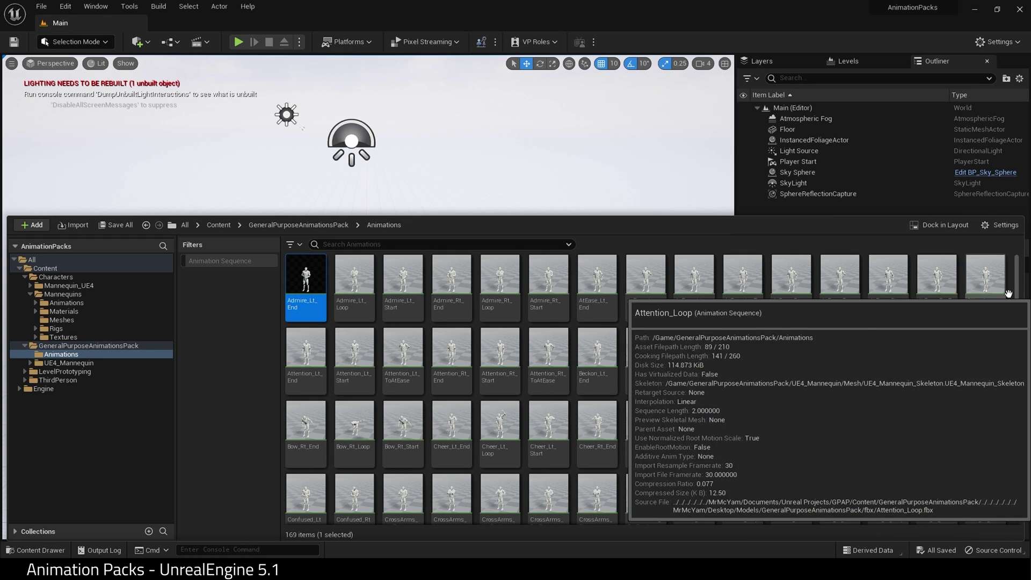
drag(1017, 303, 1016, 478)
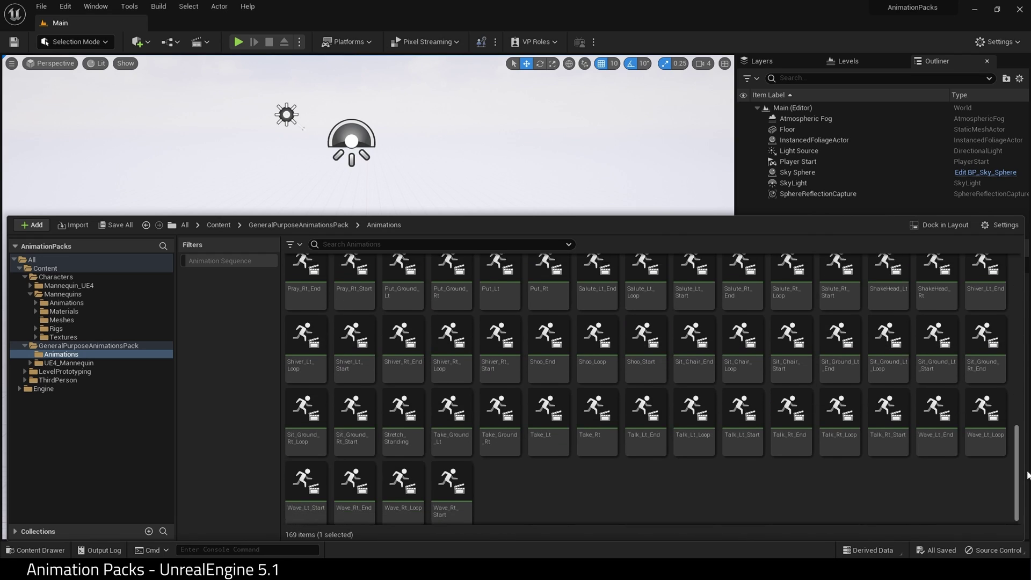
shift+click(451, 486)
scroll(526, 473, up, 3)
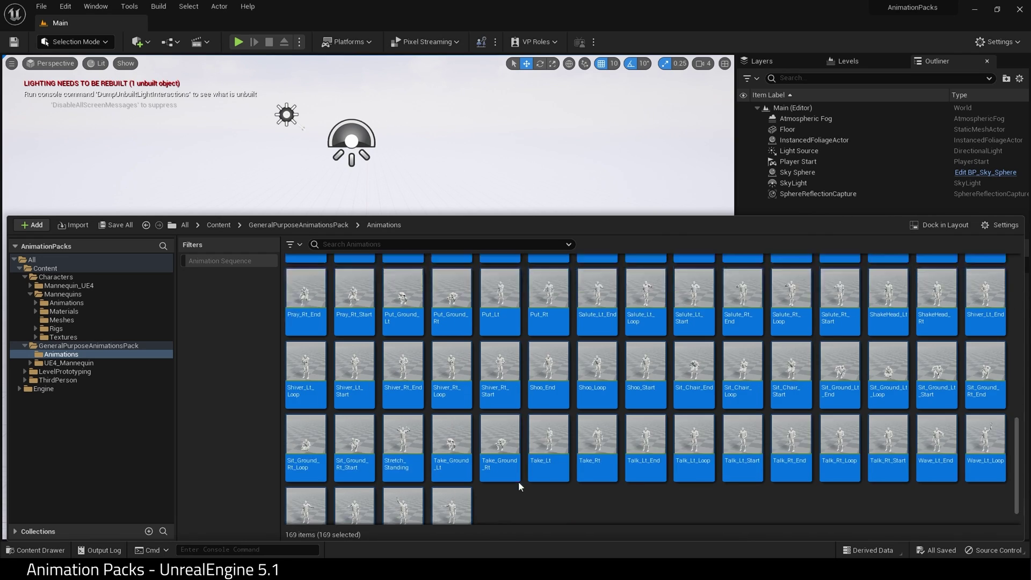
scroll(528, 452, up, 8)
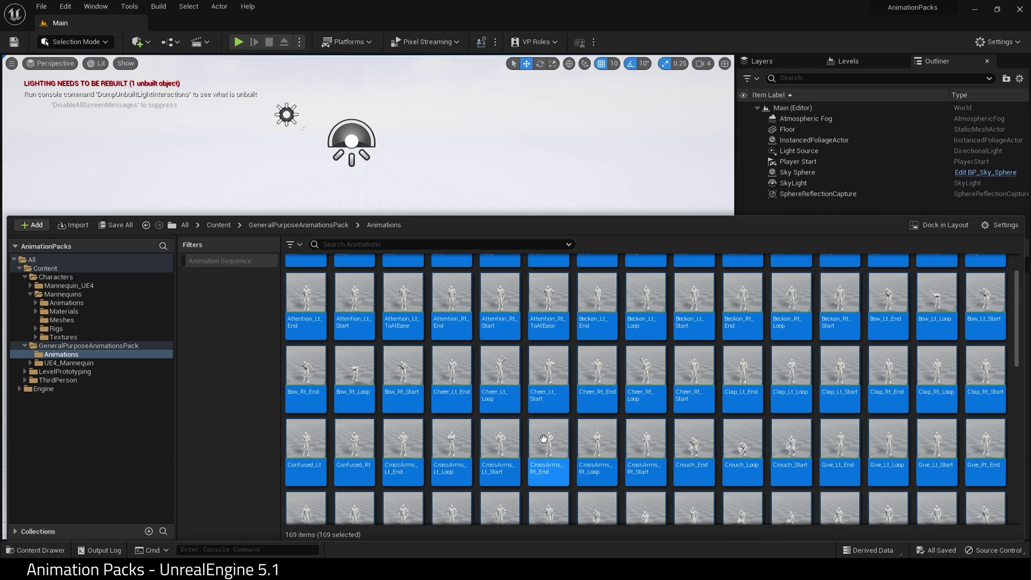
right_click(311, 288)
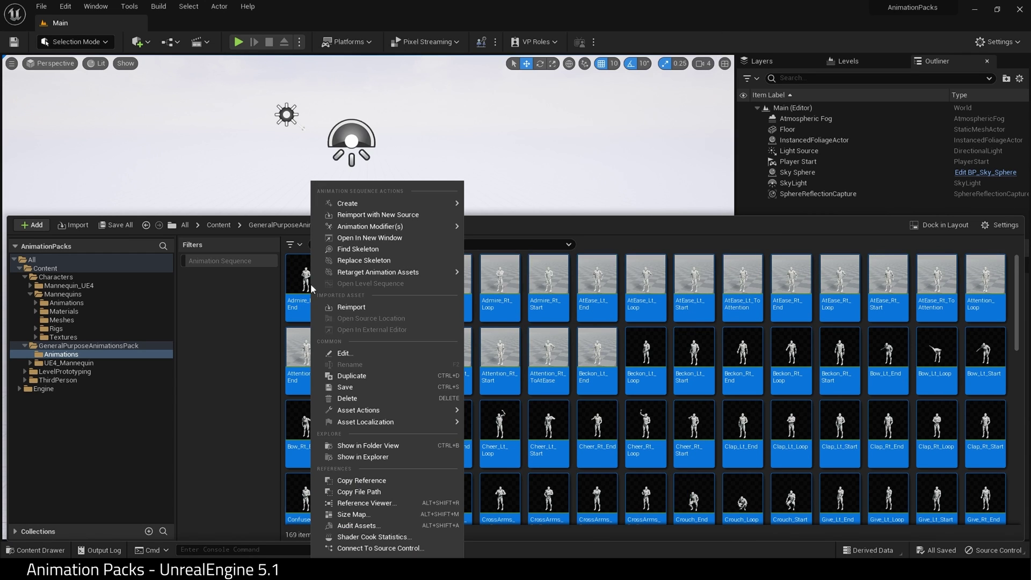
mouse_move(344, 273)
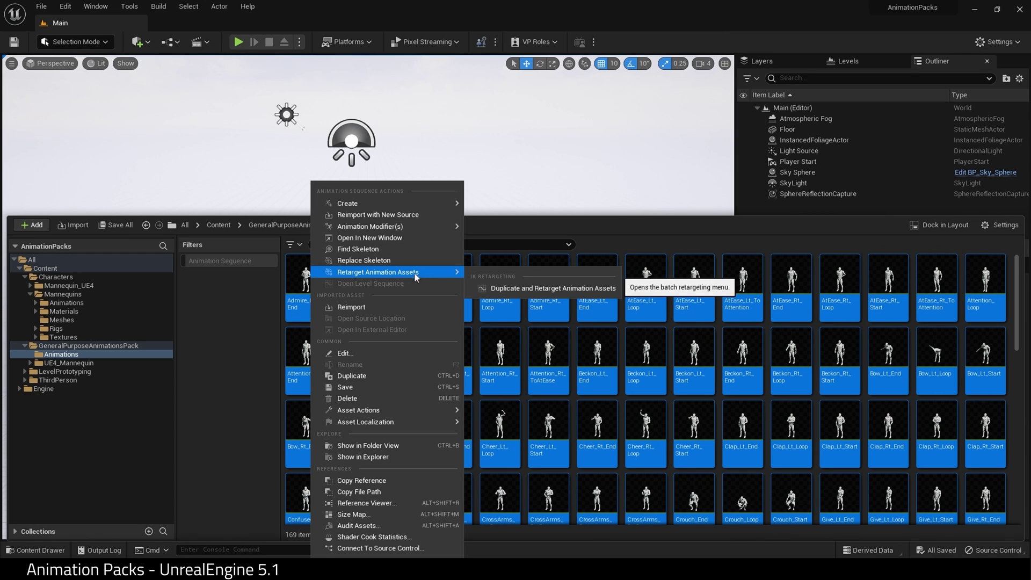
Duplicate and retarget the animations using the RTG_UE4Manny_UE5Manny IK retargeter
click(503, 286)
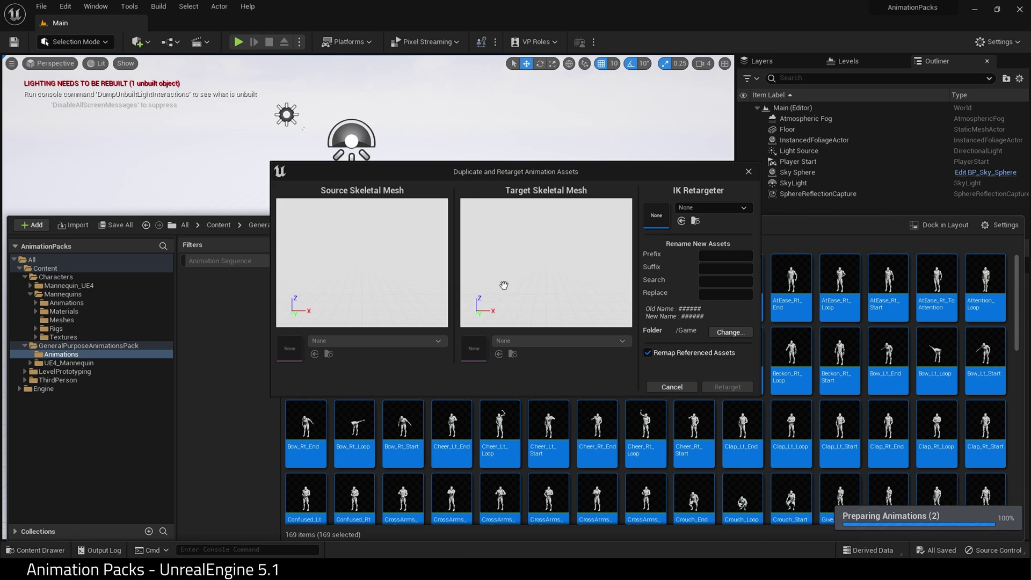
click(694, 207)
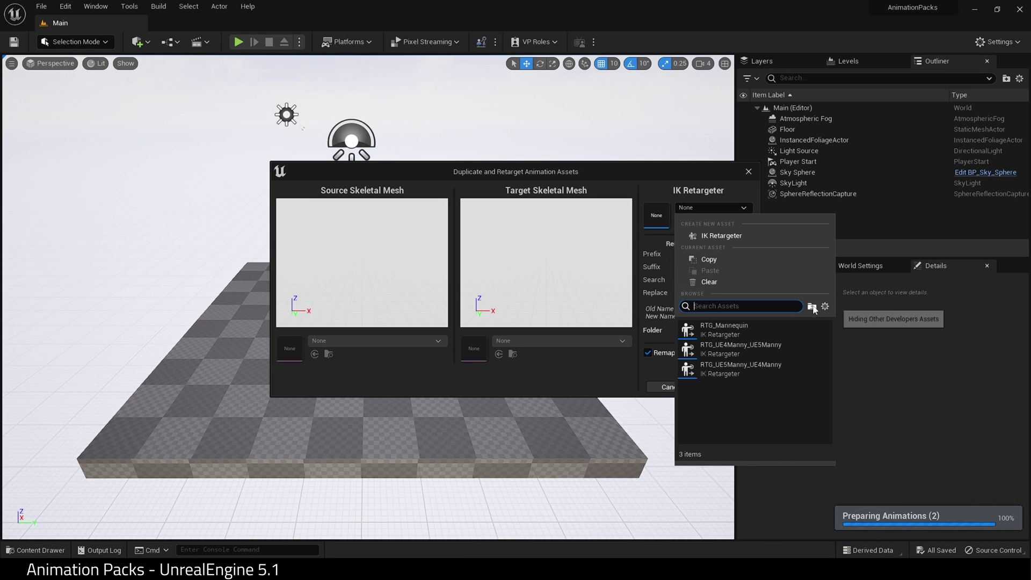
click(746, 348)
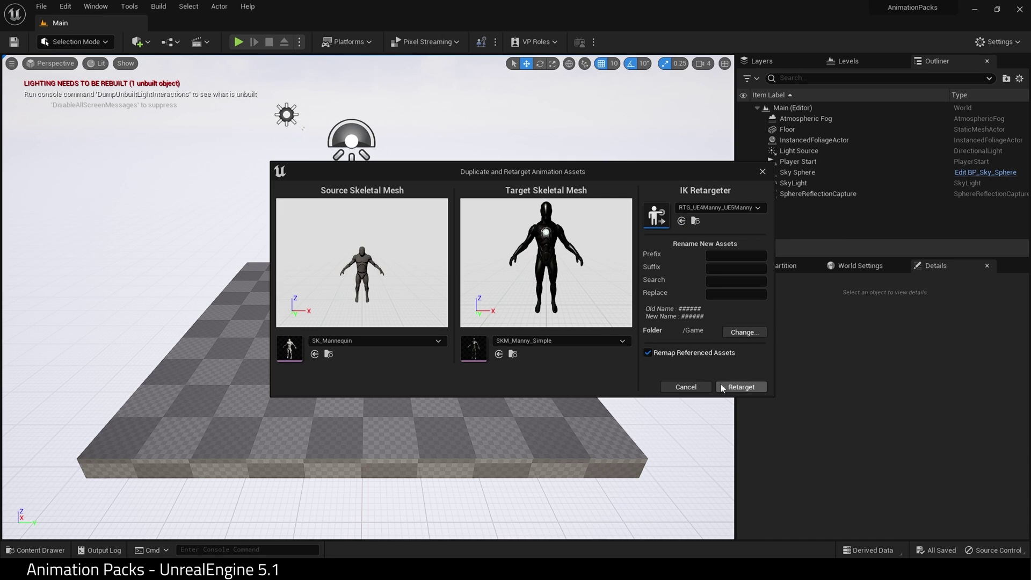
Create a new UE5 folder under Animations and set it as the output folder
click(743, 333)
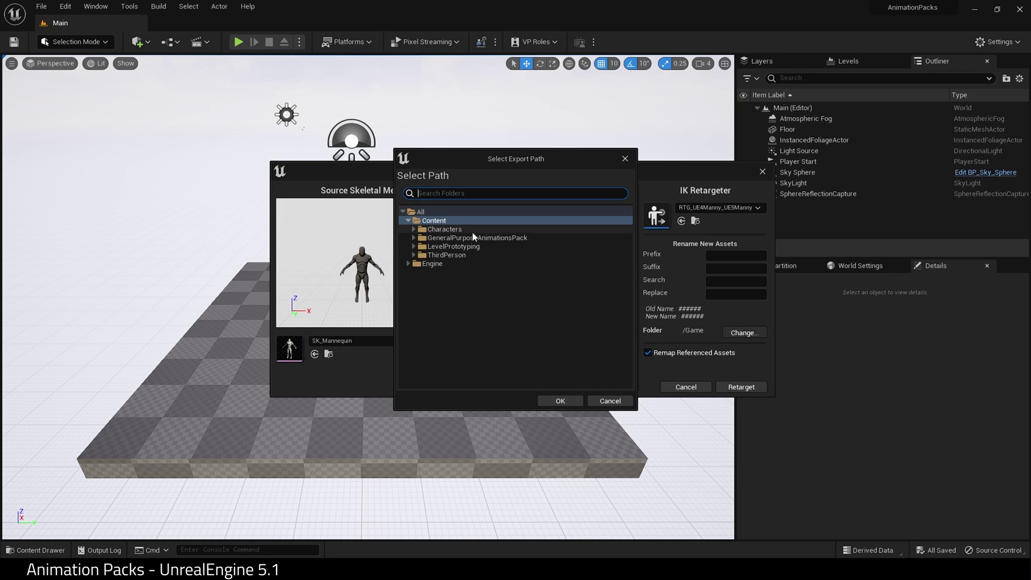
double_click(453, 242)
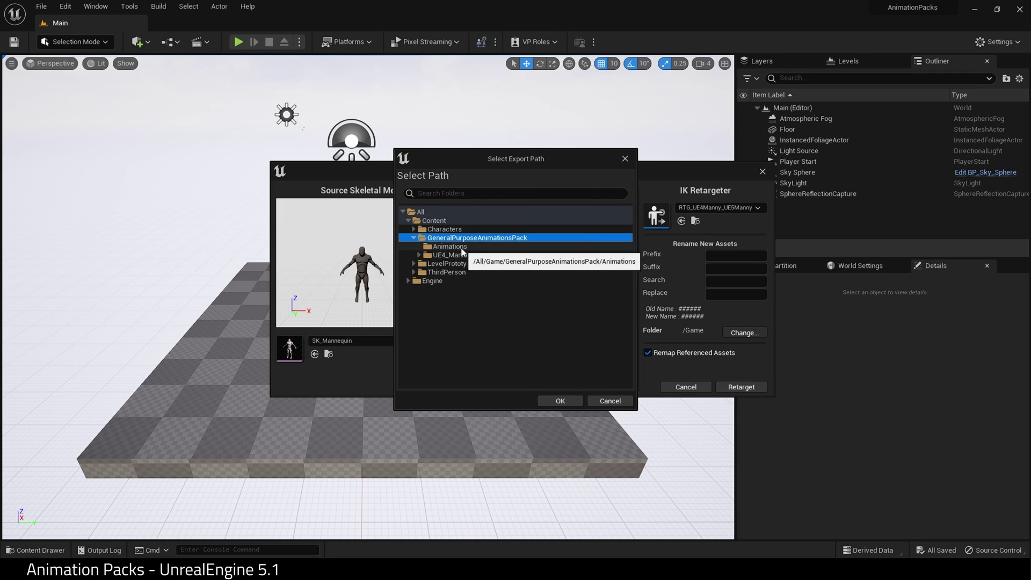
click(459, 247)
right_click(459, 249)
click(465, 257)
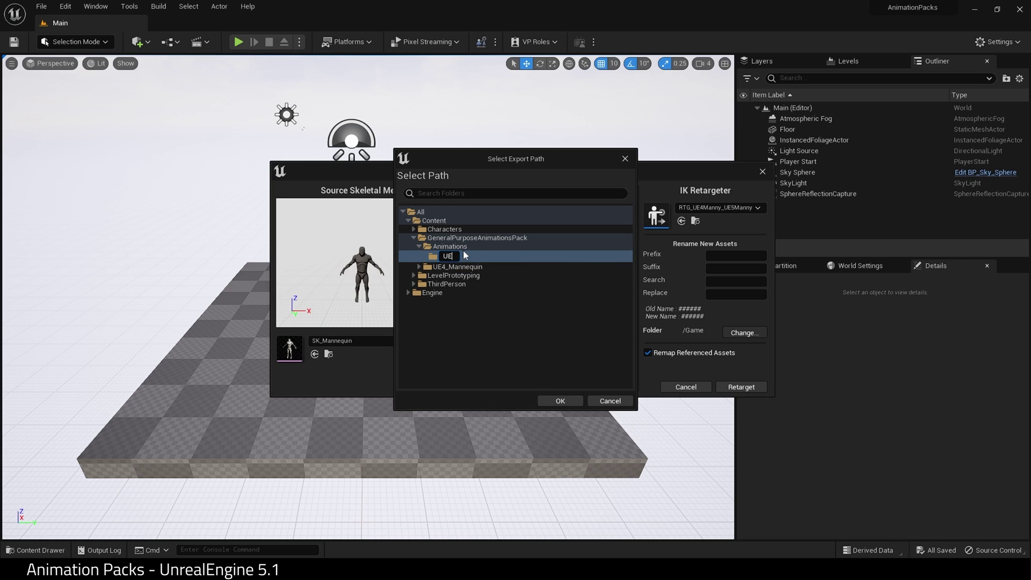
key(Return)
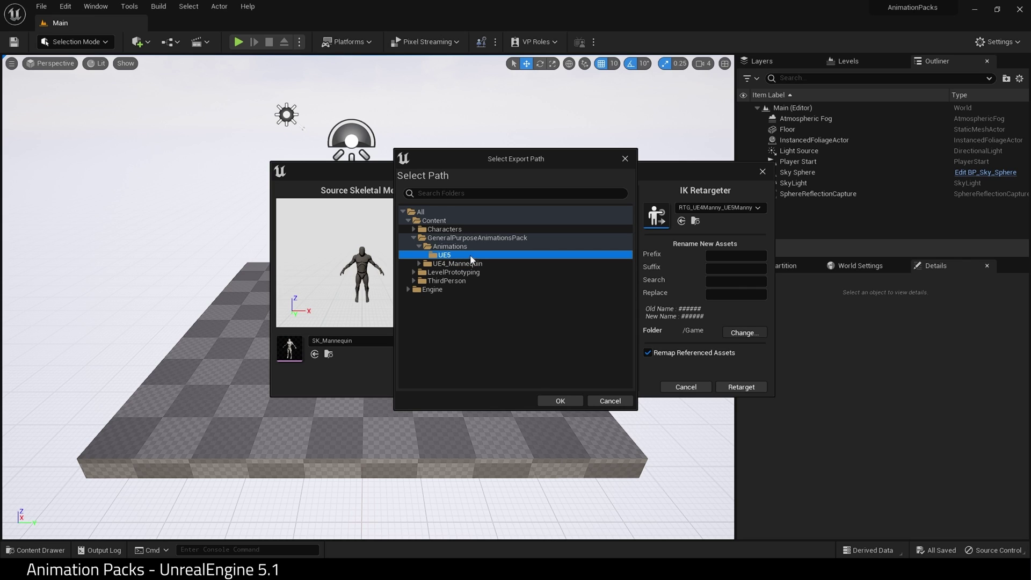
click(560, 401)
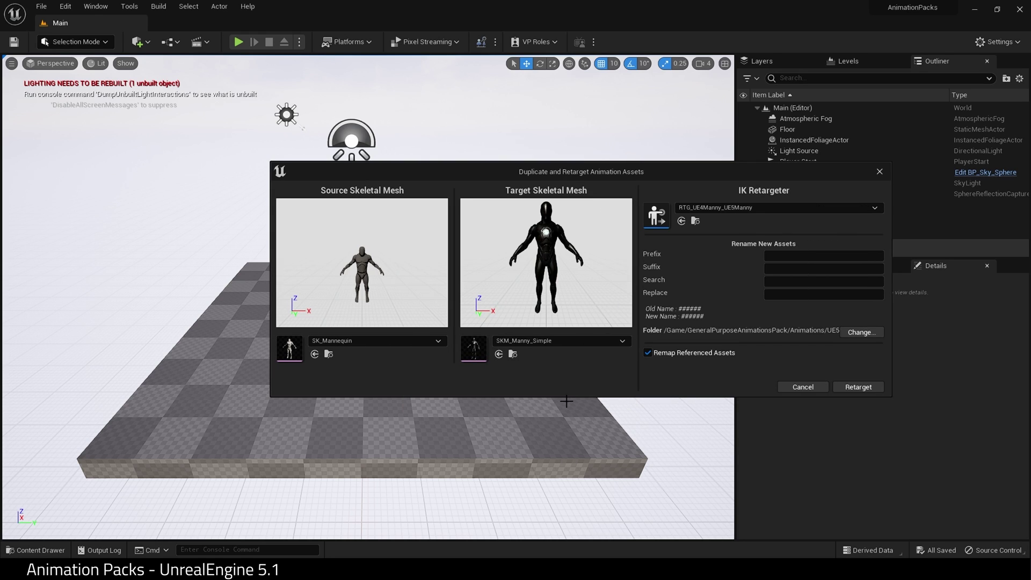
Retarget the 169 animations, maximize the Content Browser, and open Cheer_Rt_Loop for preview
click(859, 387)
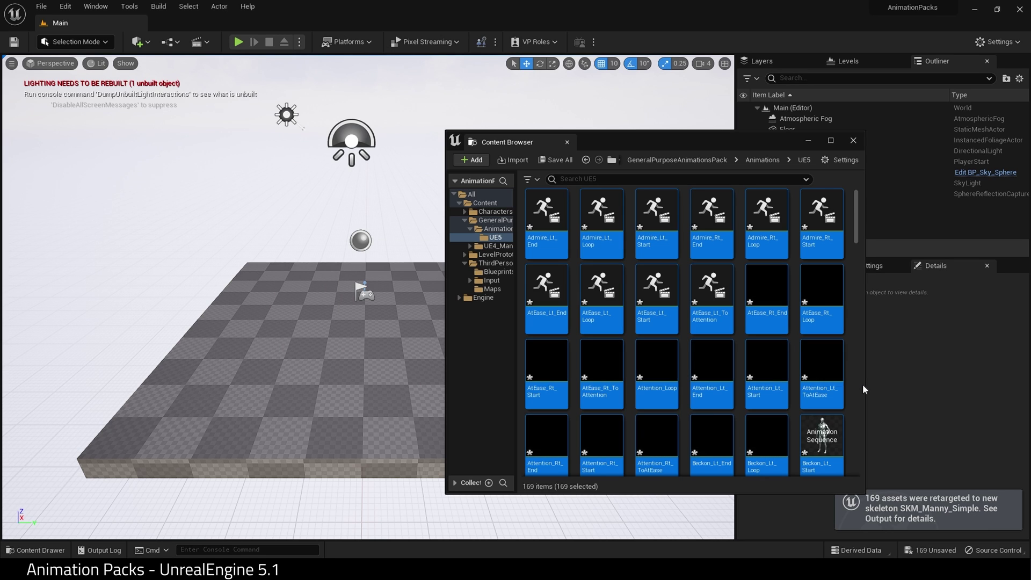
drag(677, 129, 470, 135)
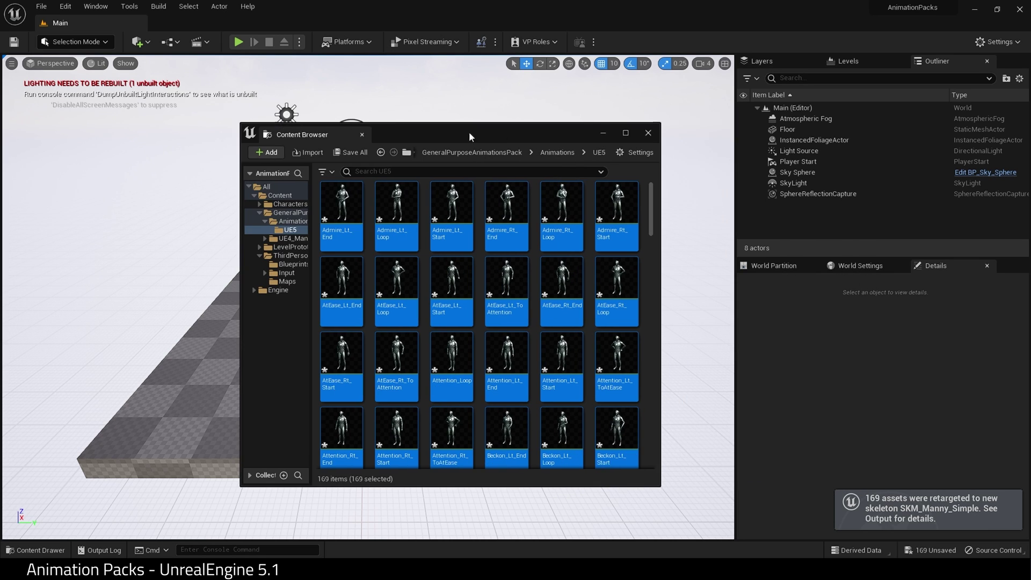
click(626, 132)
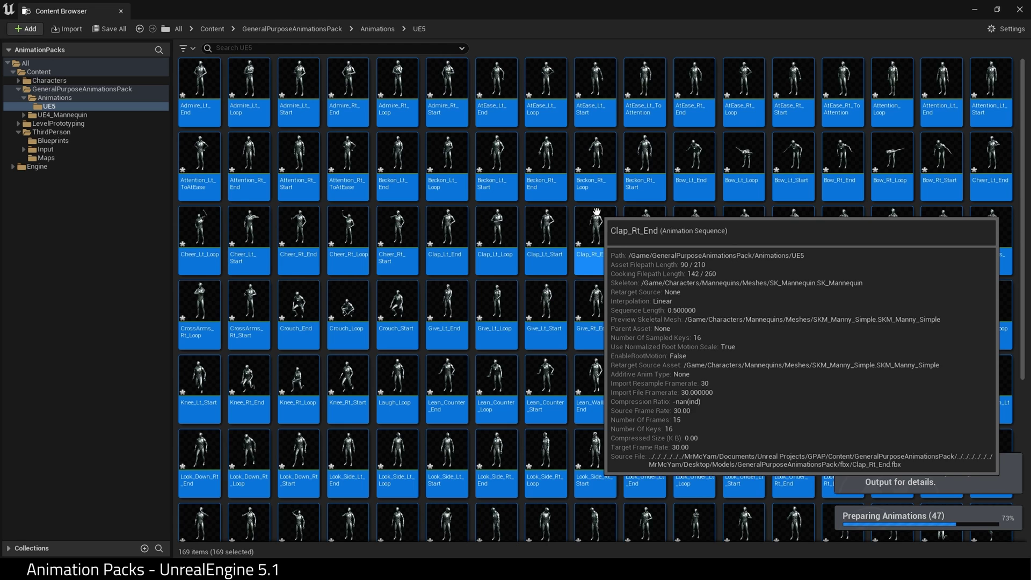
click(352, 235)
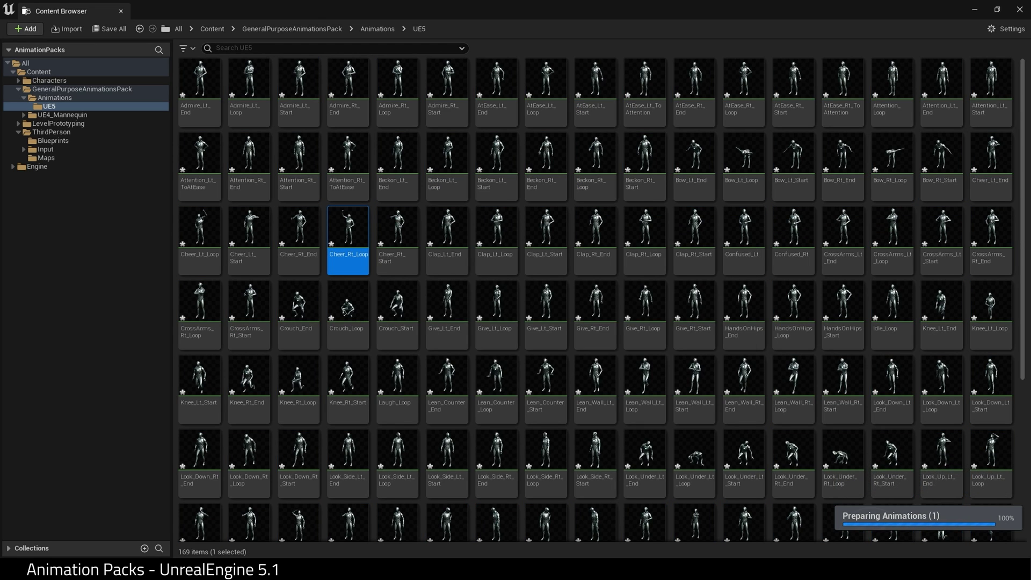
double_click(348, 235)
double_click(737, 49)
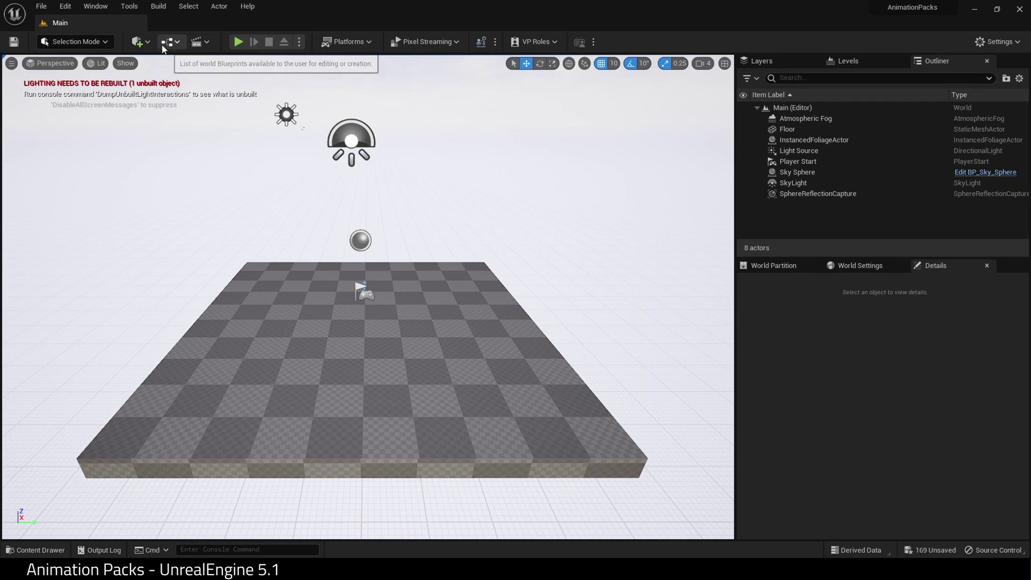
Launch Quixel Bridge from Quick Add and browse the MetaHuman presets
click(146, 43)
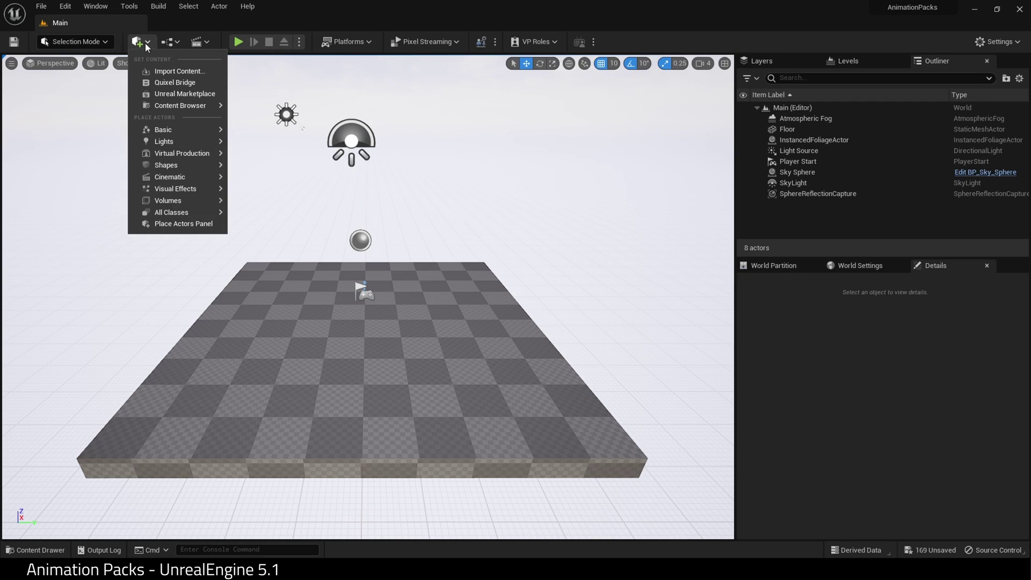
click(162, 83)
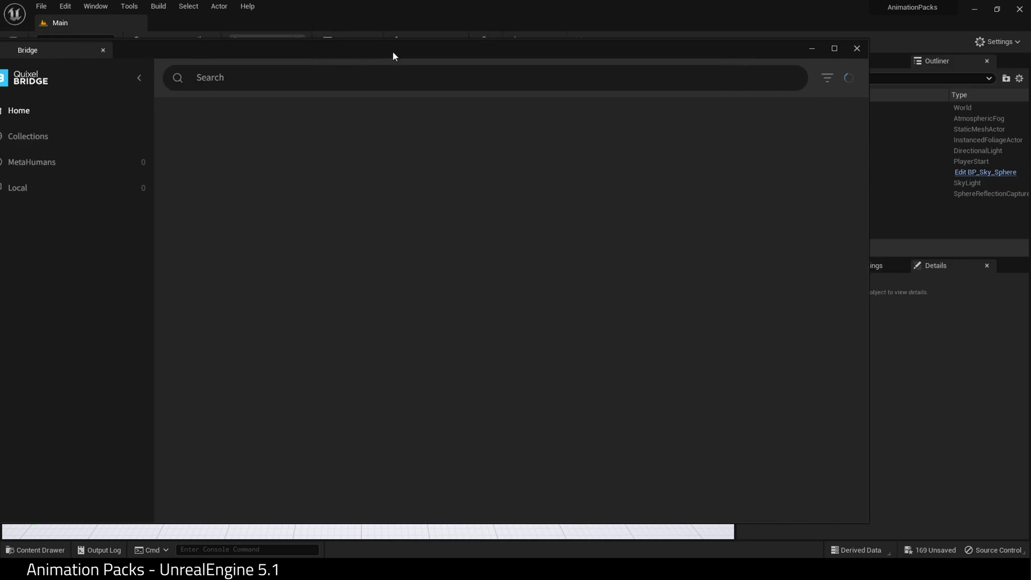
drag(392, 51, 460, 41)
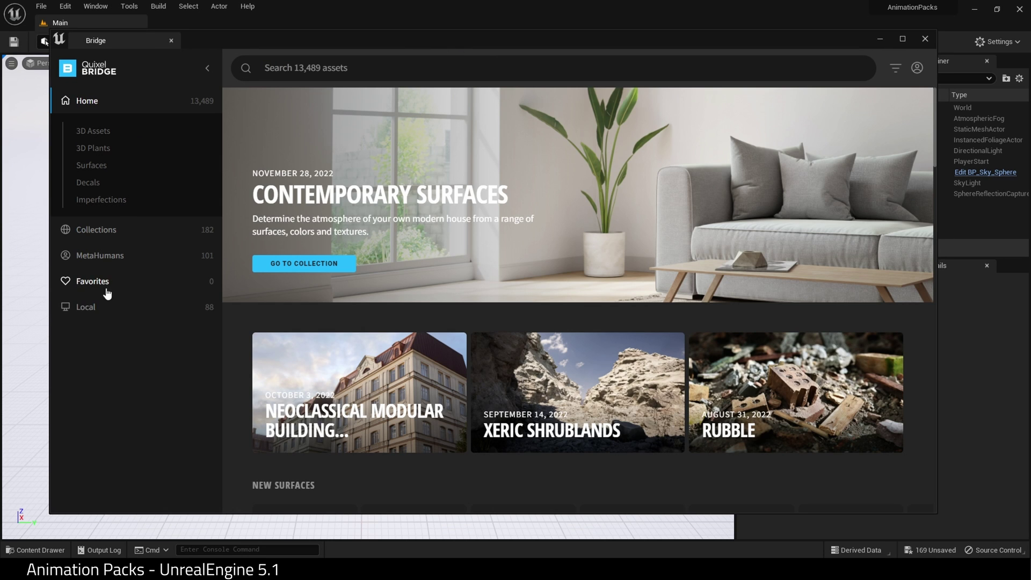
click(113, 258)
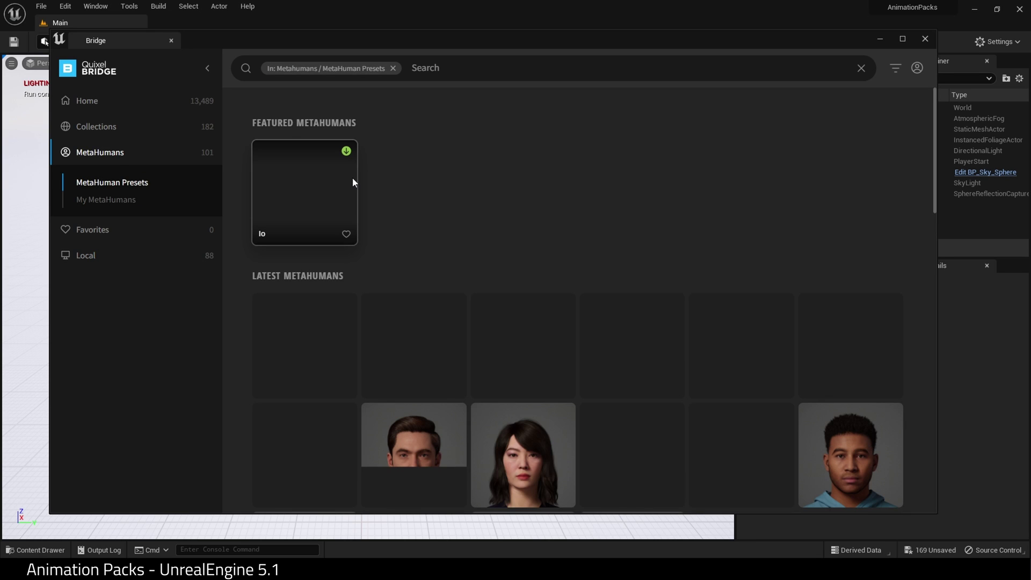
Open the Emanuel preset's details and show its download quality options
scroll(431, 214, down, 3)
scroll(430, 214, down, 2)
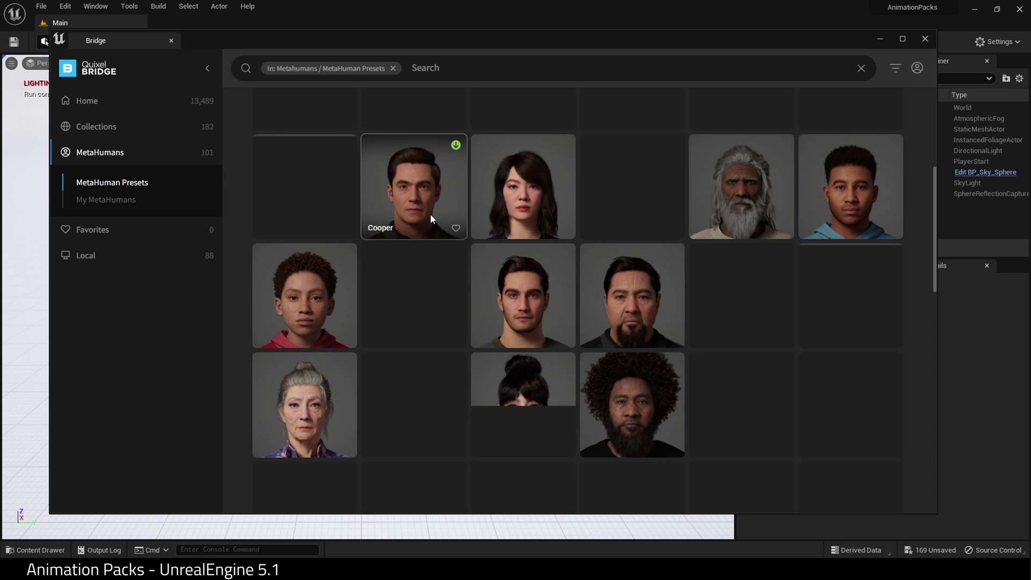
scroll(431, 213, up, 5)
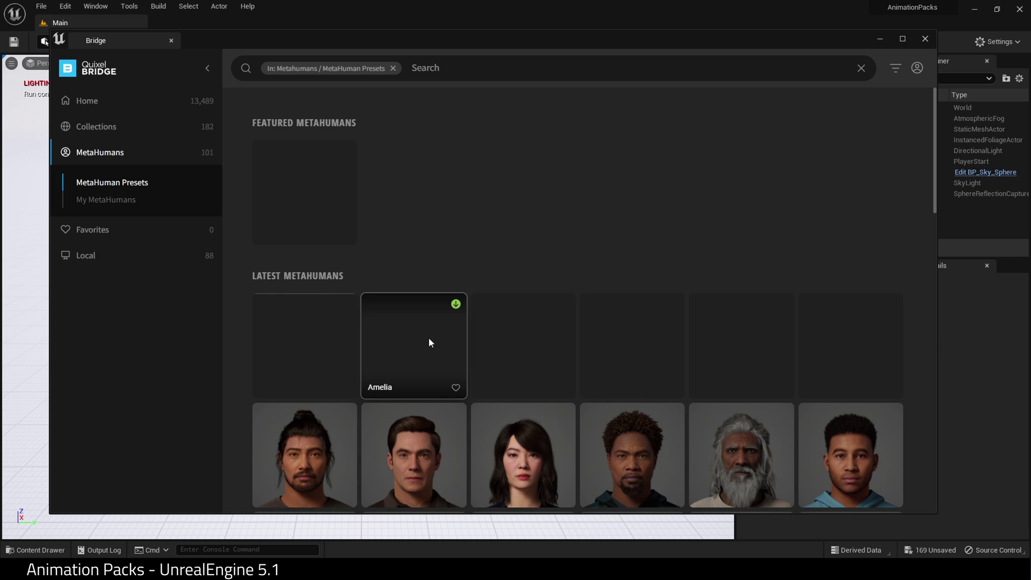
click(868, 458)
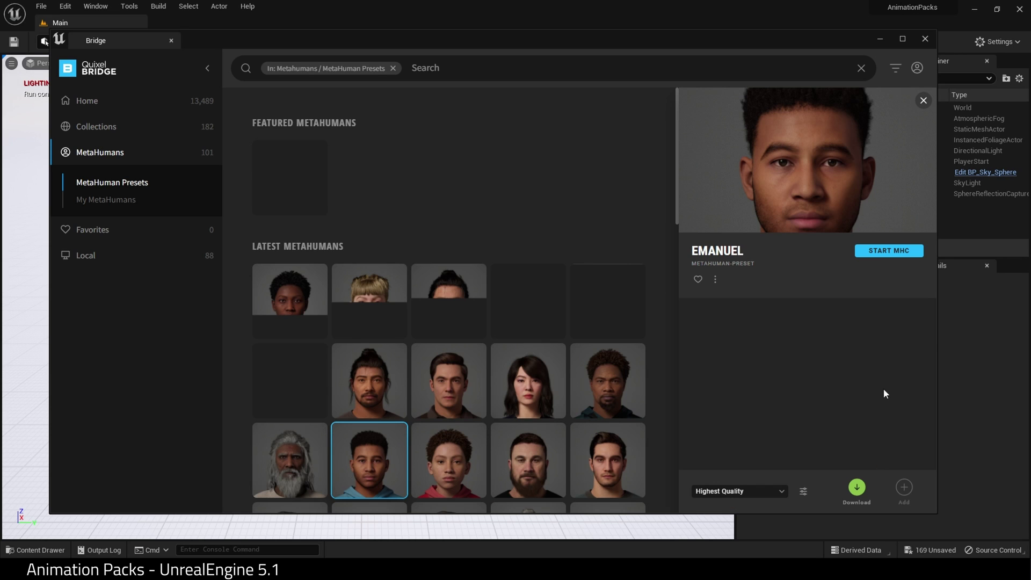
click(778, 490)
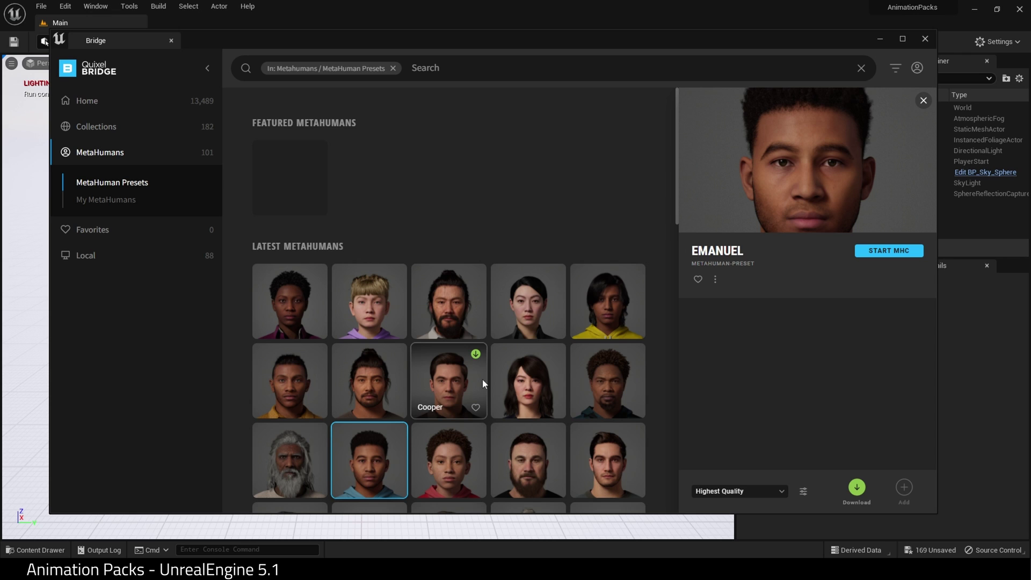
From the Local MetaHumans, set Bernice to Medium Quality and add her to the project
click(104, 257)
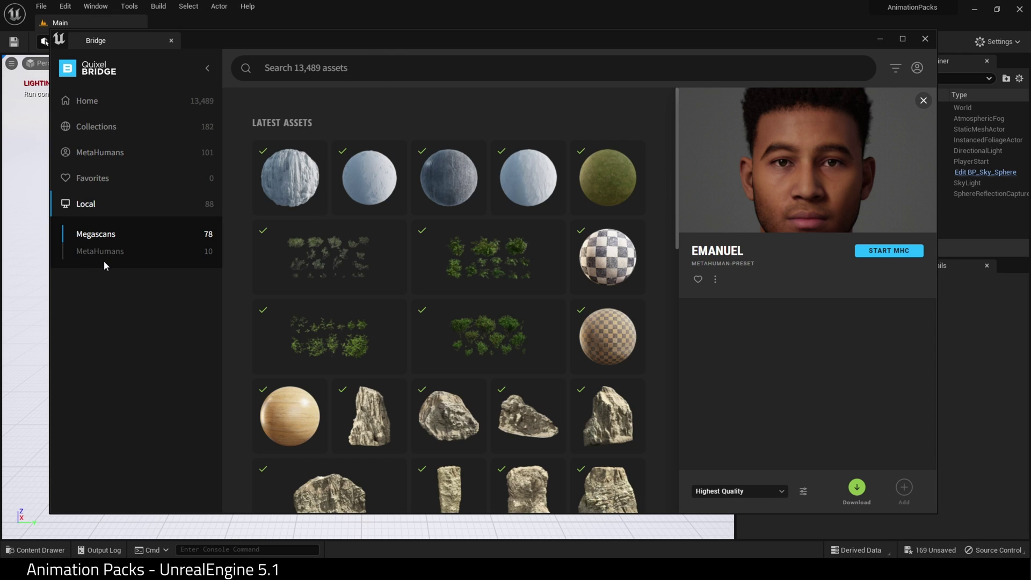
click(104, 258)
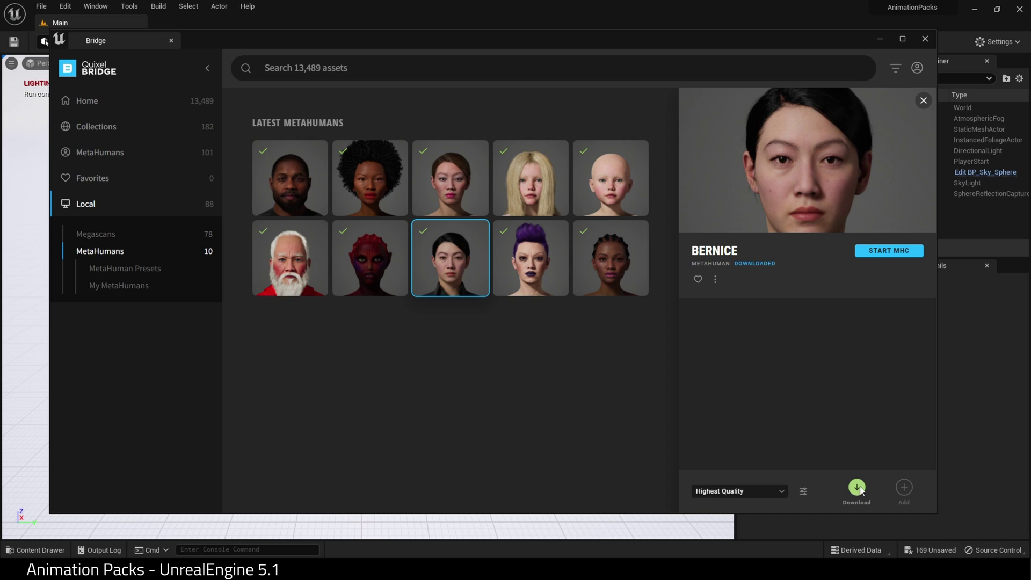
click(725, 491)
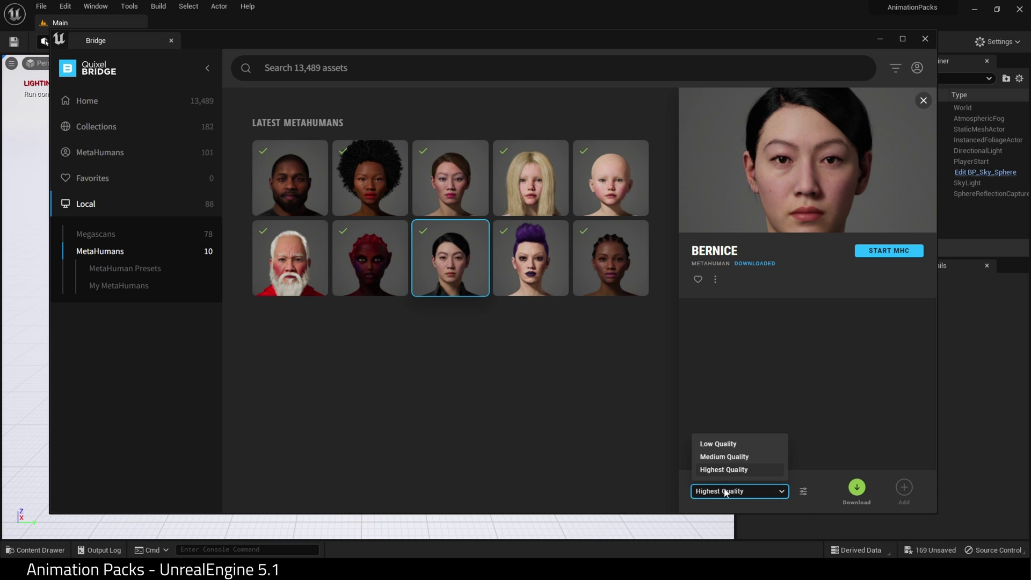
click(727, 459)
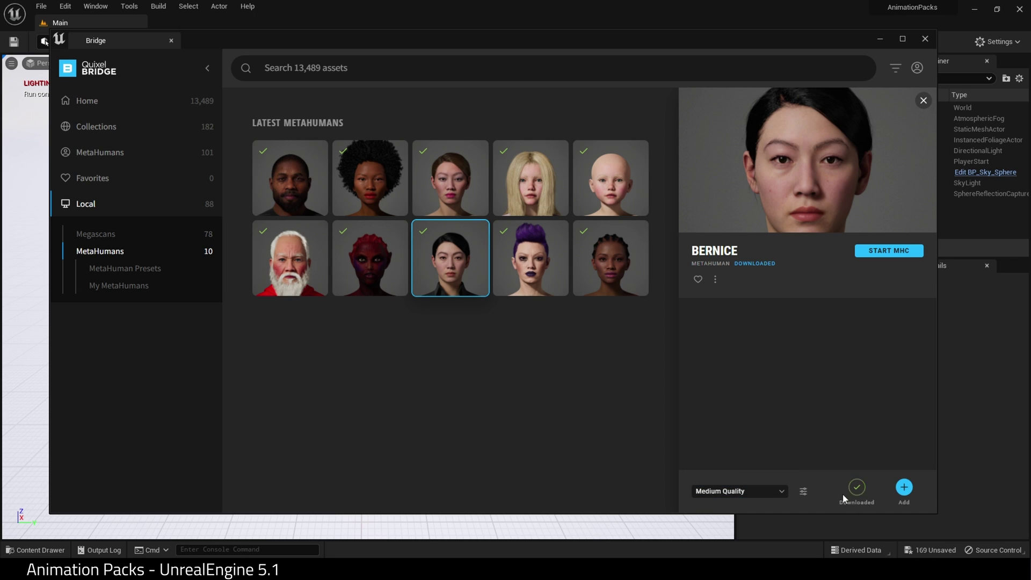
click(904, 488)
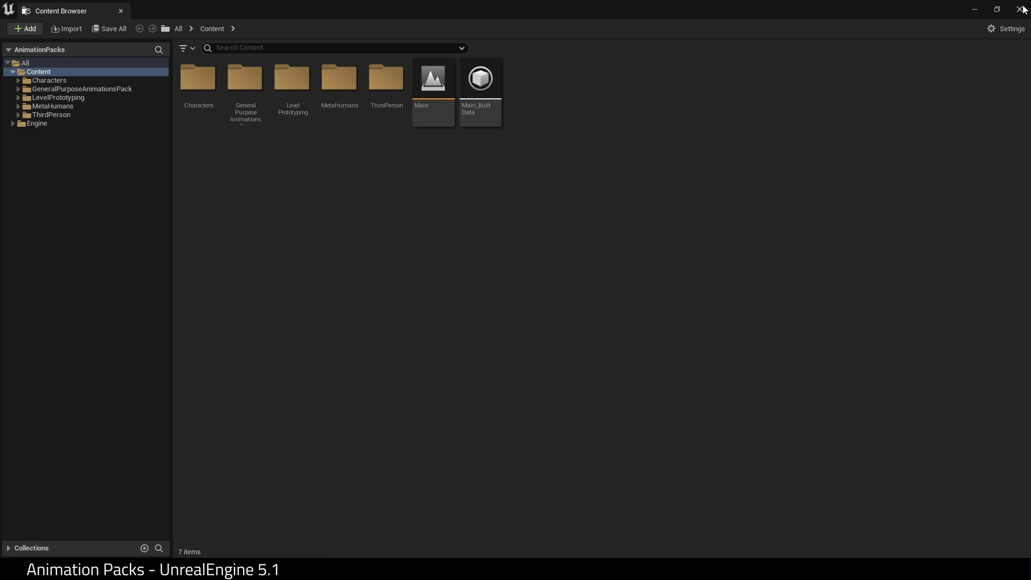
Enable the missing Live Link Control Rig, skin cache, Groom and Niagara settings, then restart, saving content
click(1019, 10)
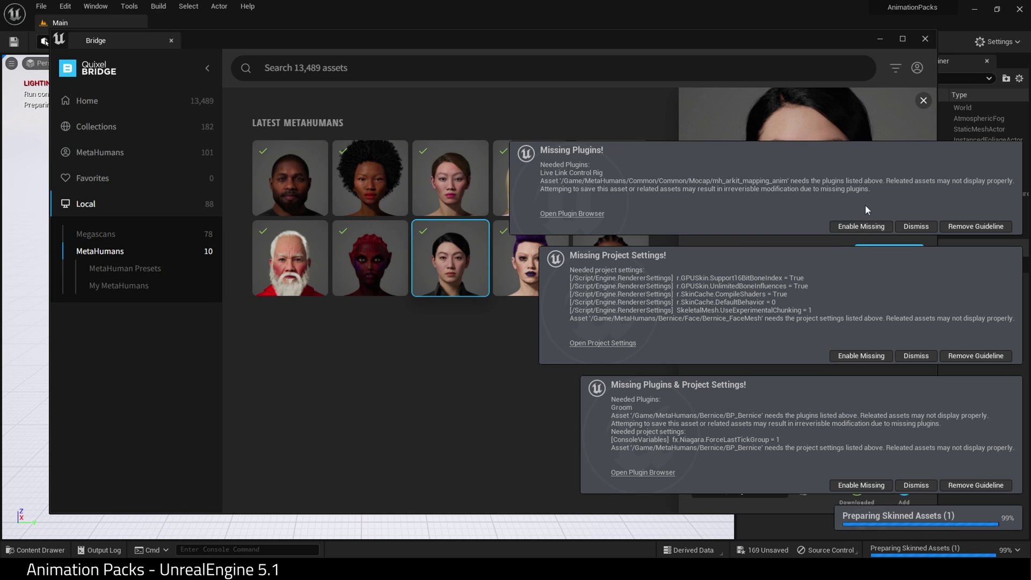
click(861, 226)
click(861, 356)
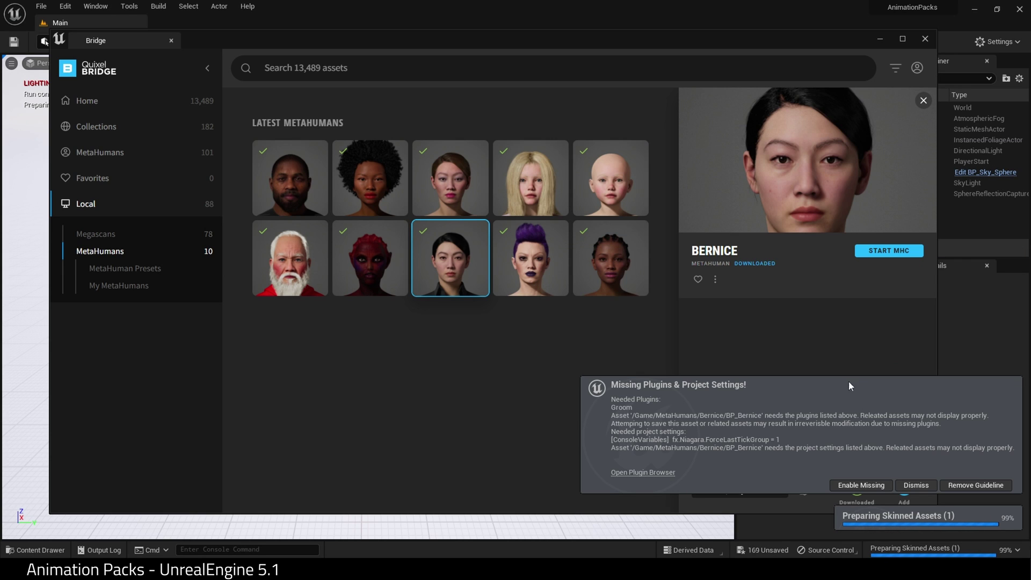
click(865, 481)
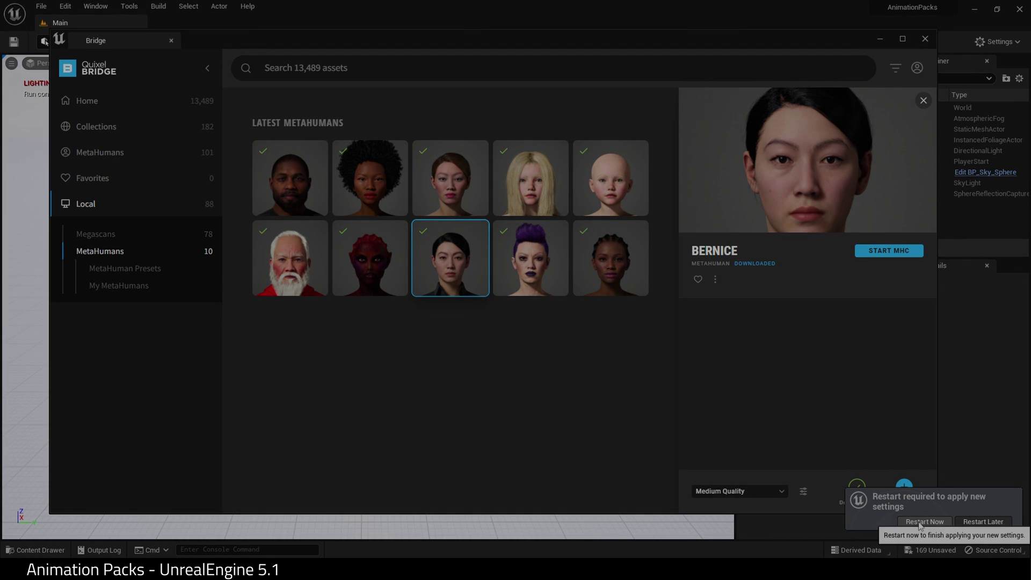
click(923, 522)
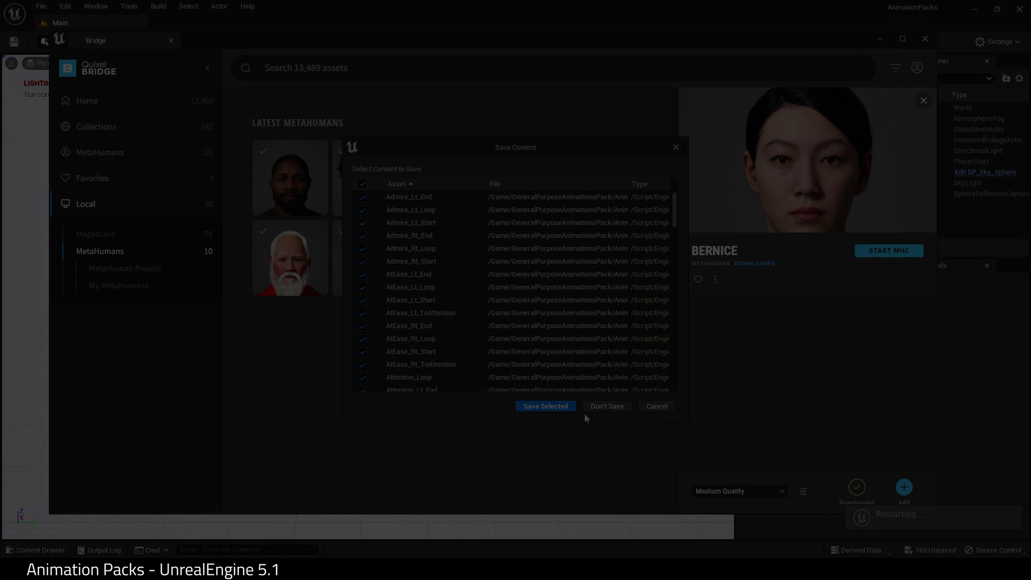
click(555, 403)
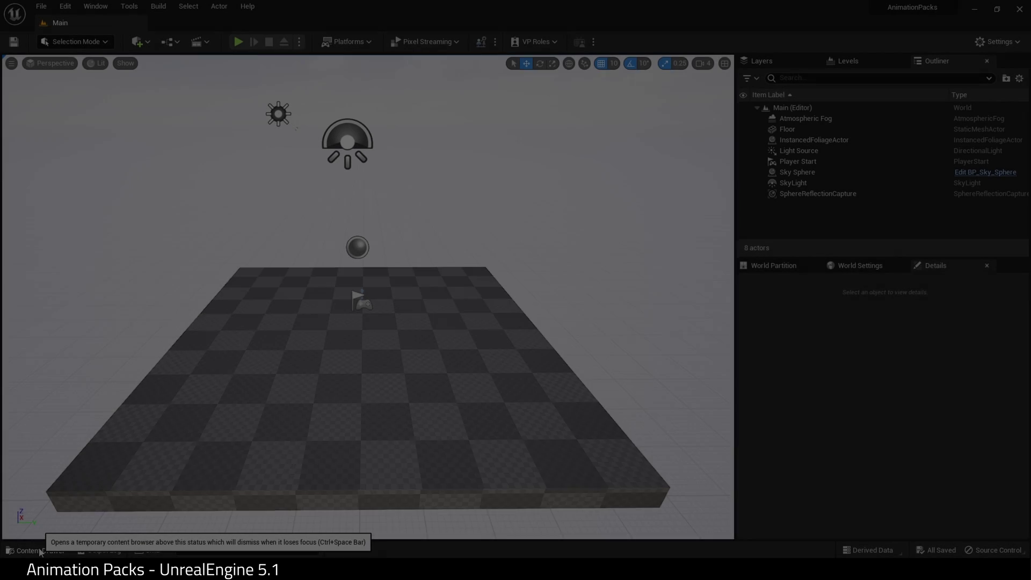
Open the BP_Bernice blueprint from Content > MetaHumans > Bernice
click(40, 550)
click(219, 225)
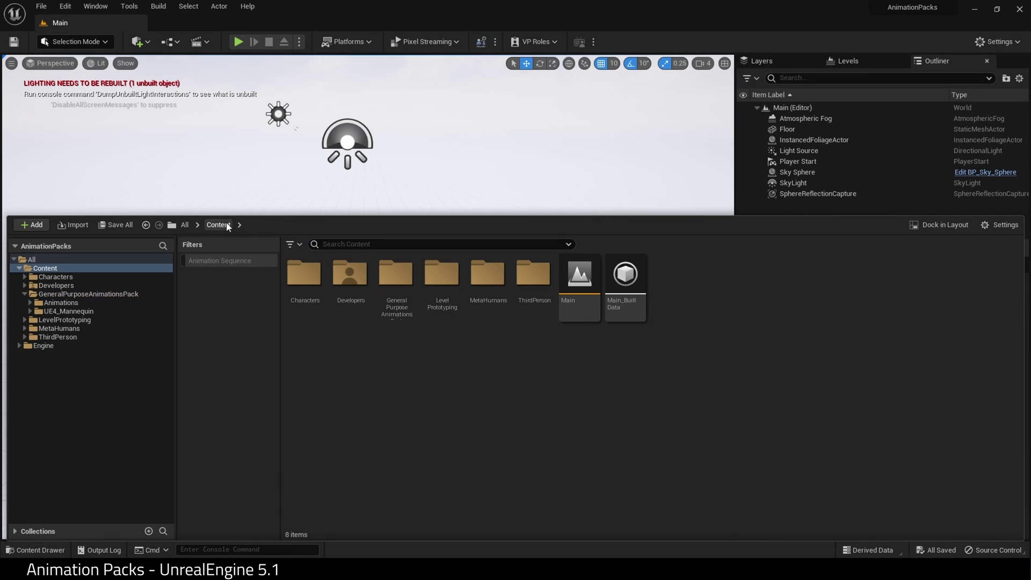
double_click(487, 273)
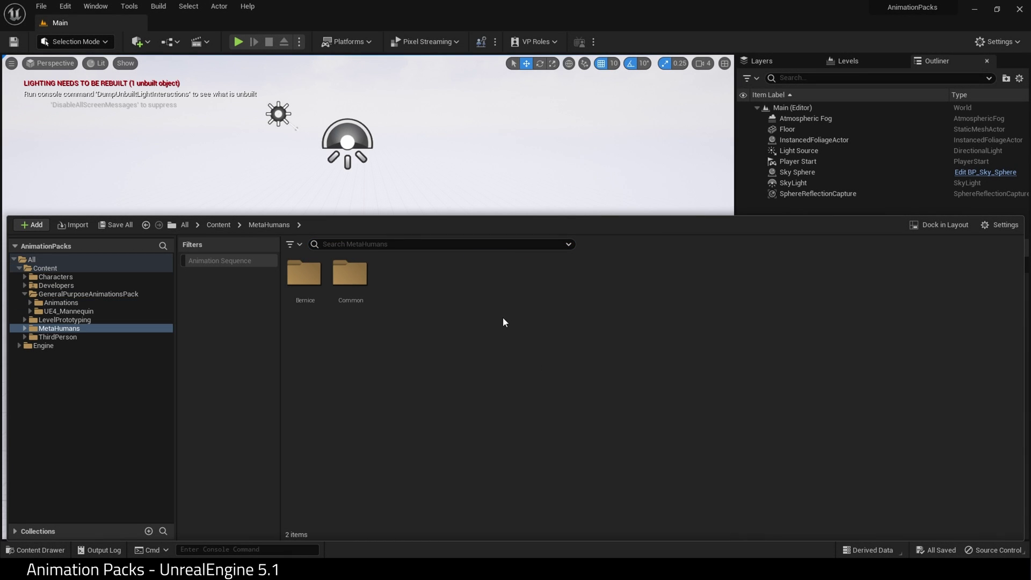
double_click(321, 299)
click(638, 295)
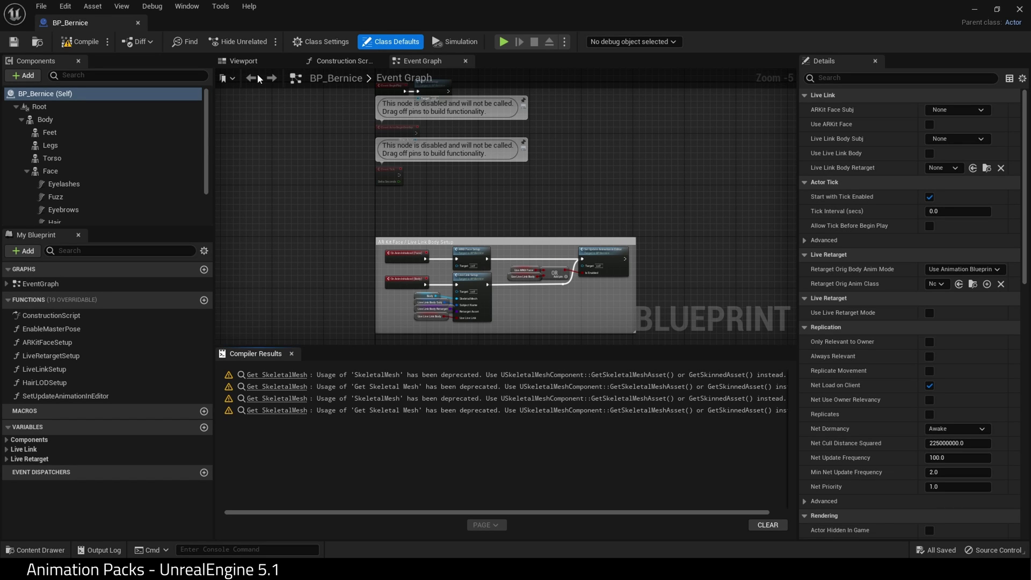
In the viewport, set the LODSync component's Num LODs to 1 and Forced LOD to 0
click(244, 60)
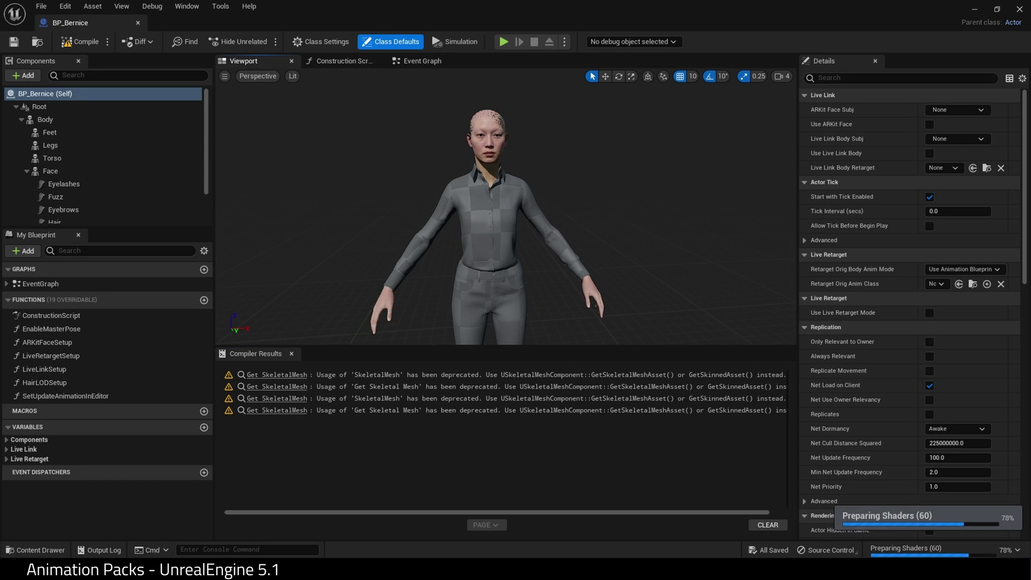
scroll(505, 209, up, 6)
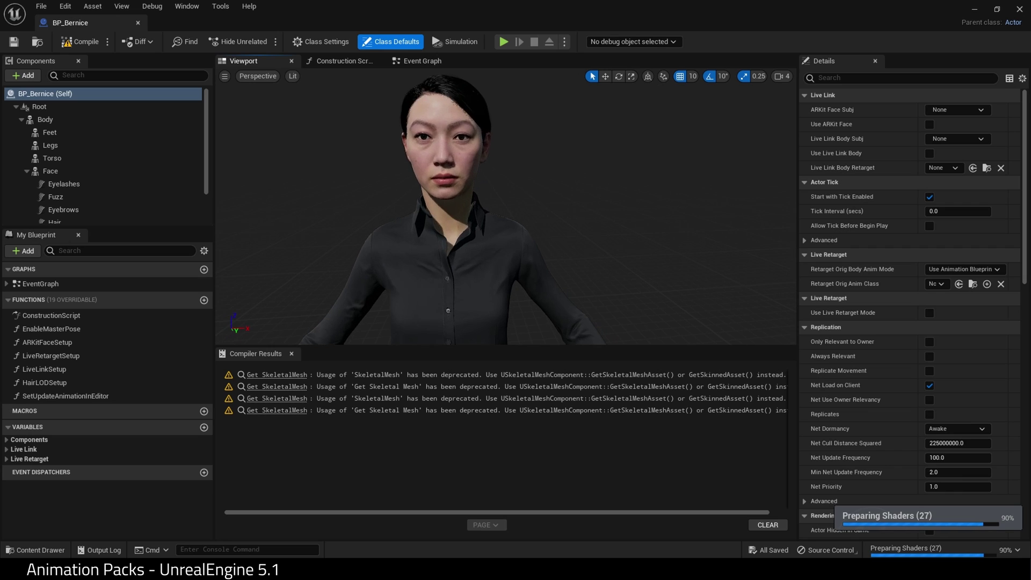
scroll(505, 210, down, 4)
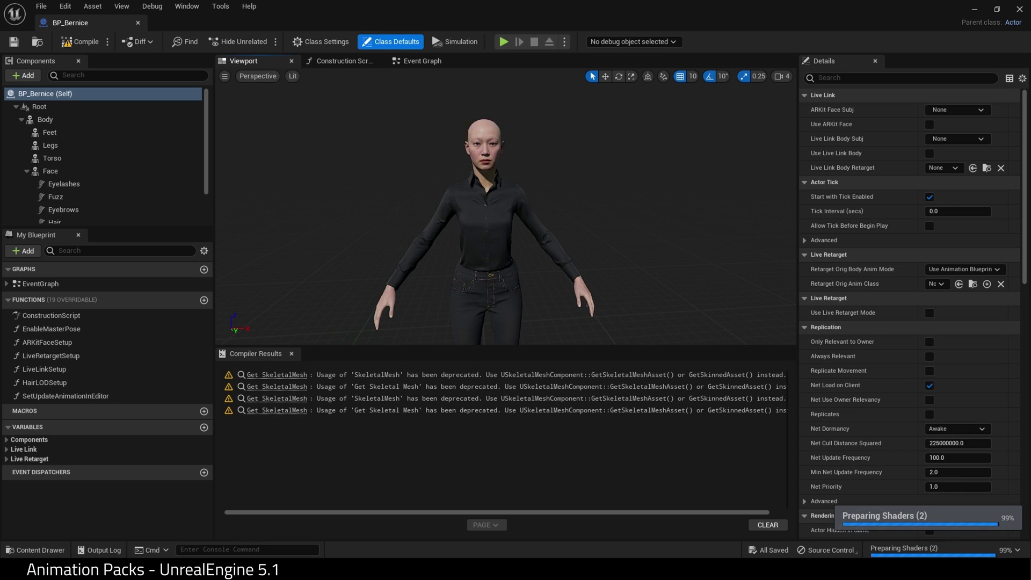
scroll(208, 170, down, 2)
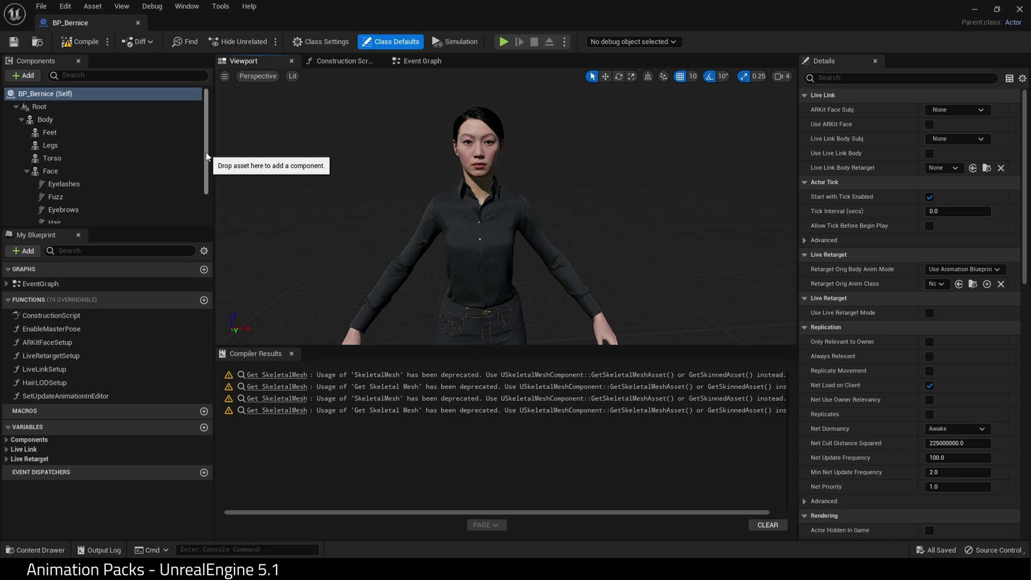
scroll(208, 175, down, 2)
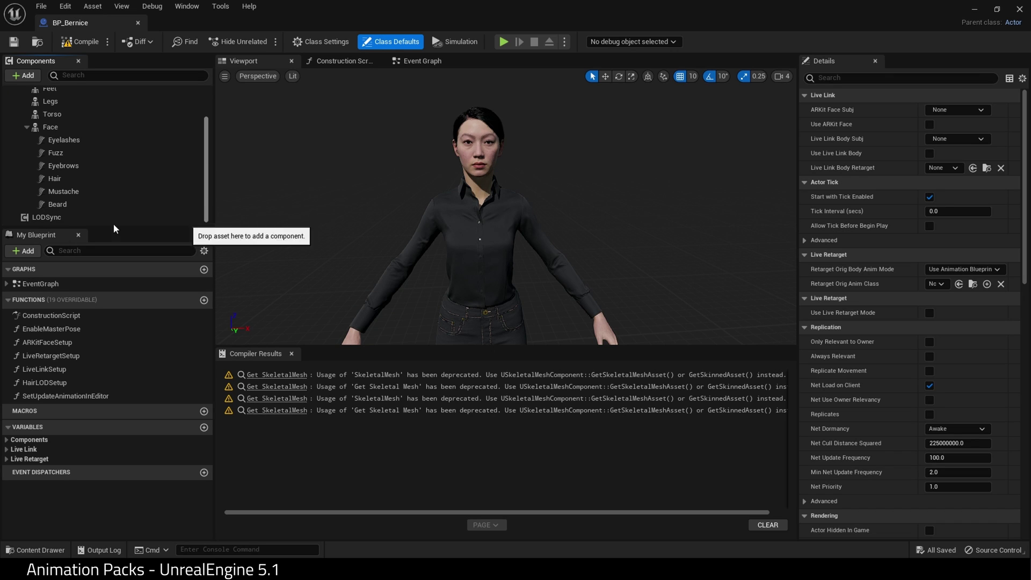
click(53, 218)
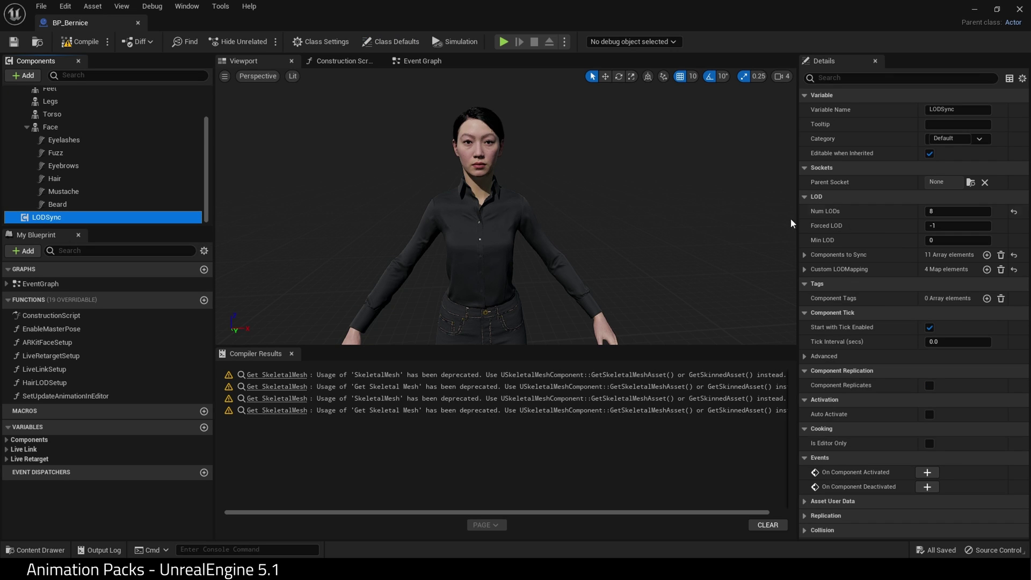
click(934, 211)
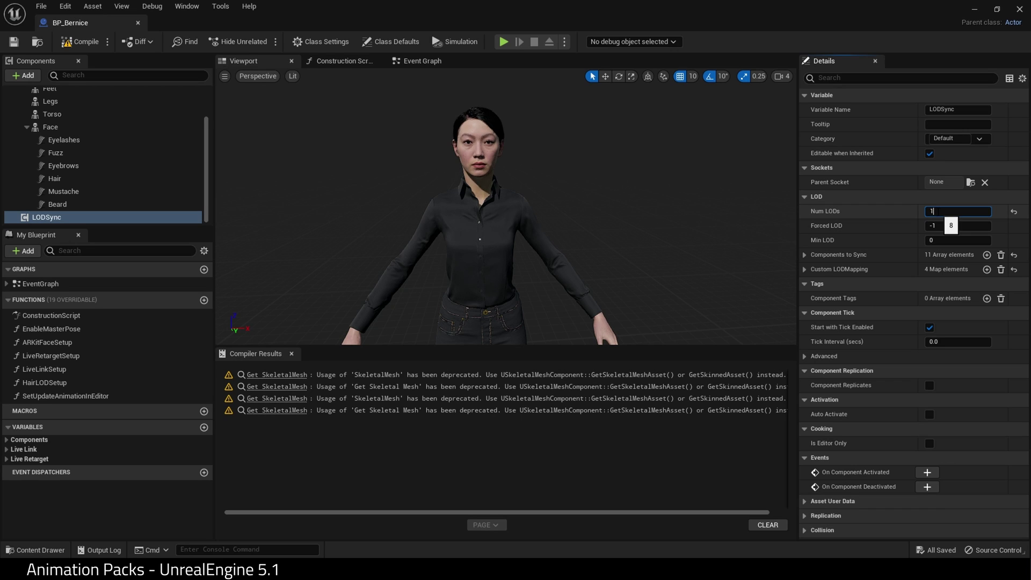
text(1)
key(Tab)
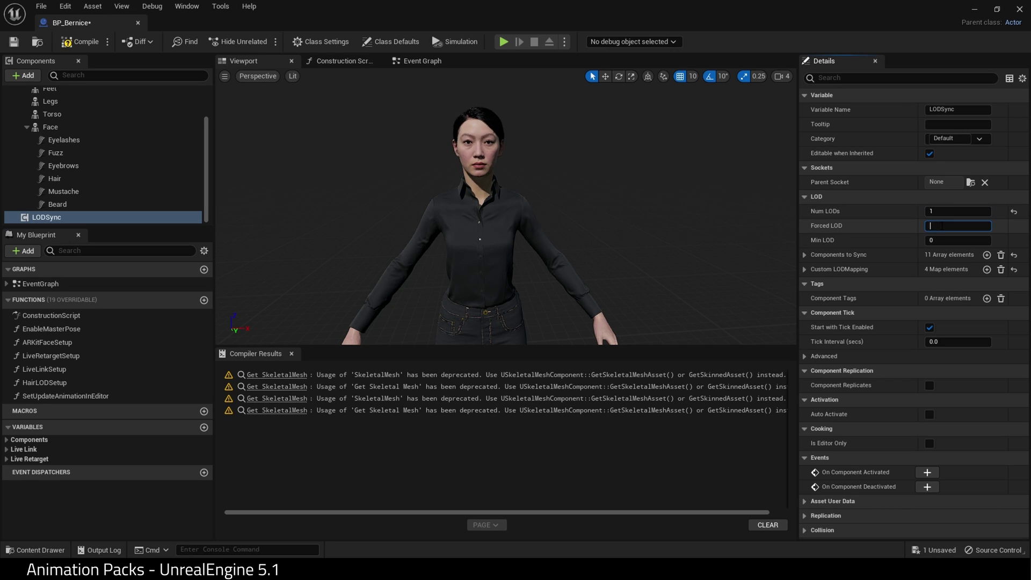
key(Return)
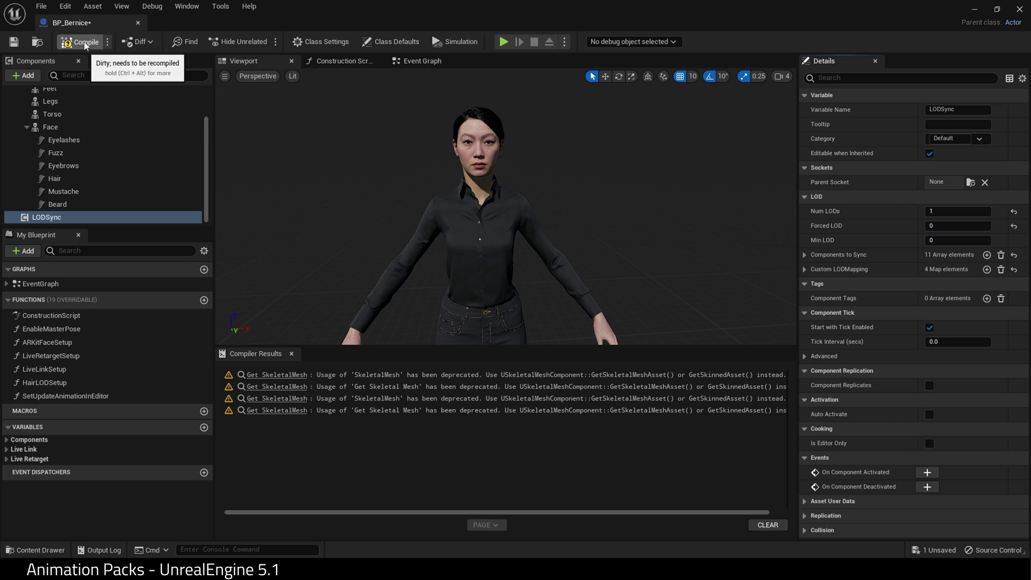
Compile BP_Bernice and move the preview closer to the MetaHuman's face
click(80, 41)
drag(333, 148, 336, 107)
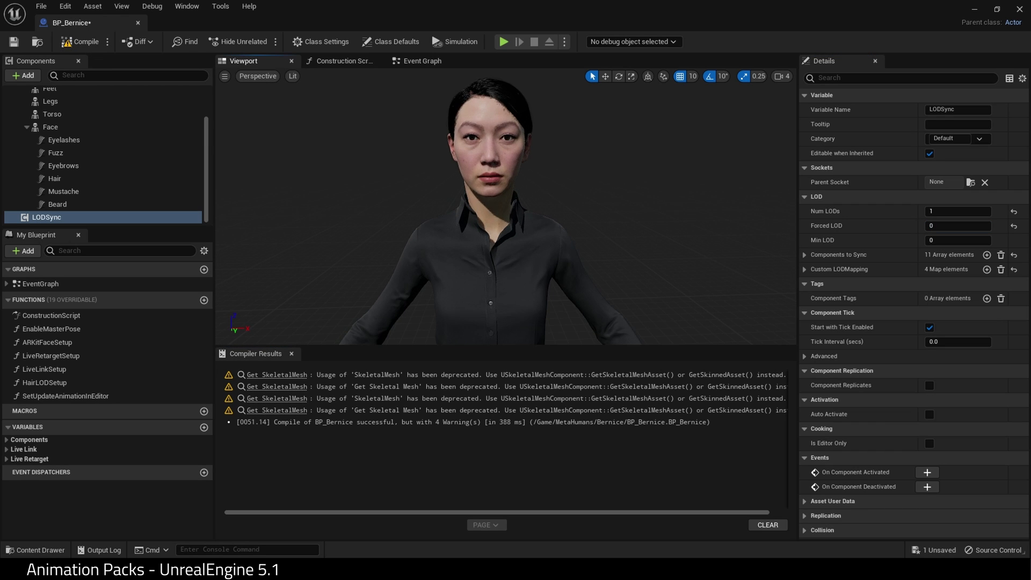
scroll(193, 177, up, 3)
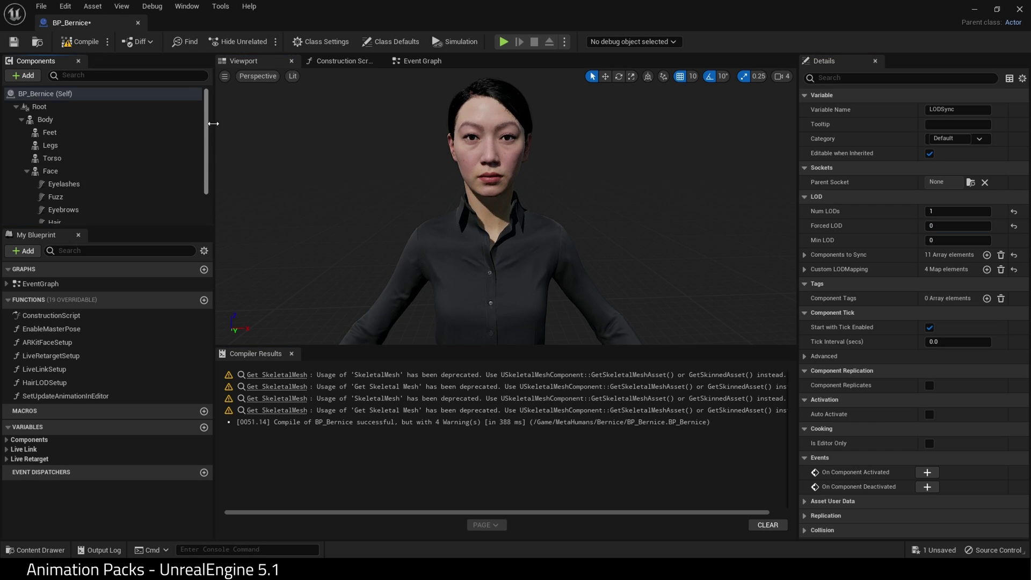
Open the metahuman_base_skel skeleton through the Body component's f_med_unw_body mesh
click(47, 120)
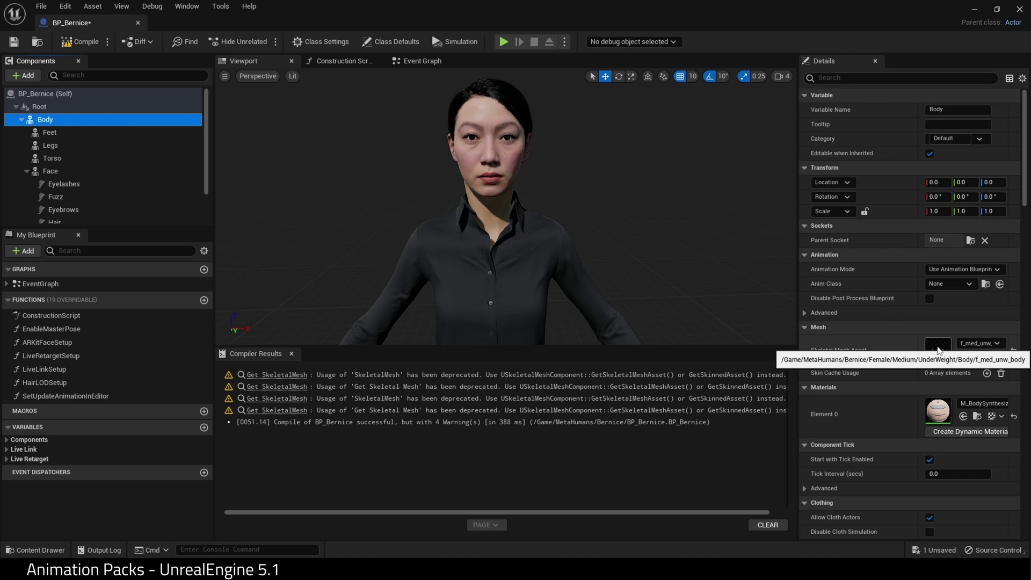
double_click(939, 350)
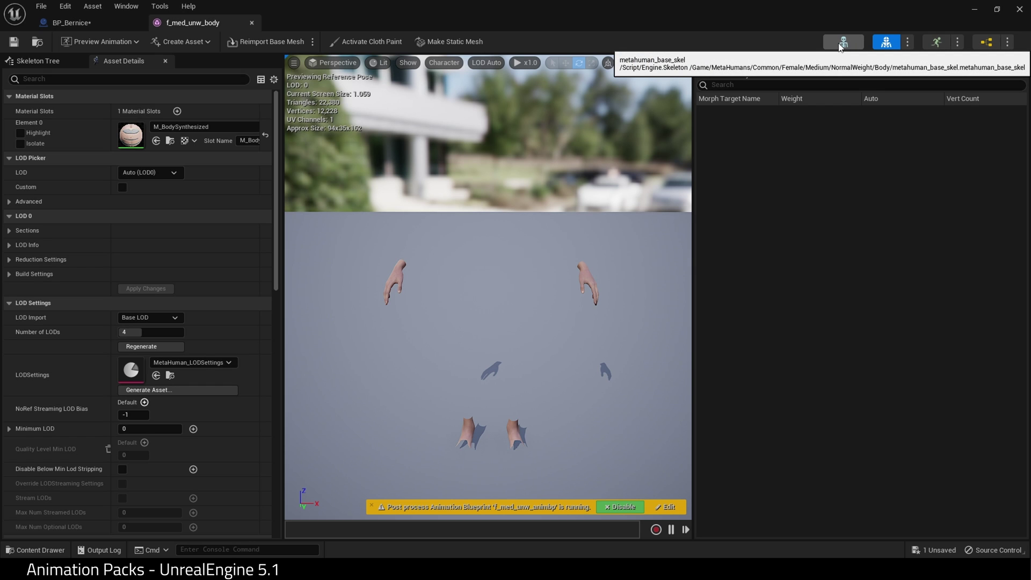
click(842, 46)
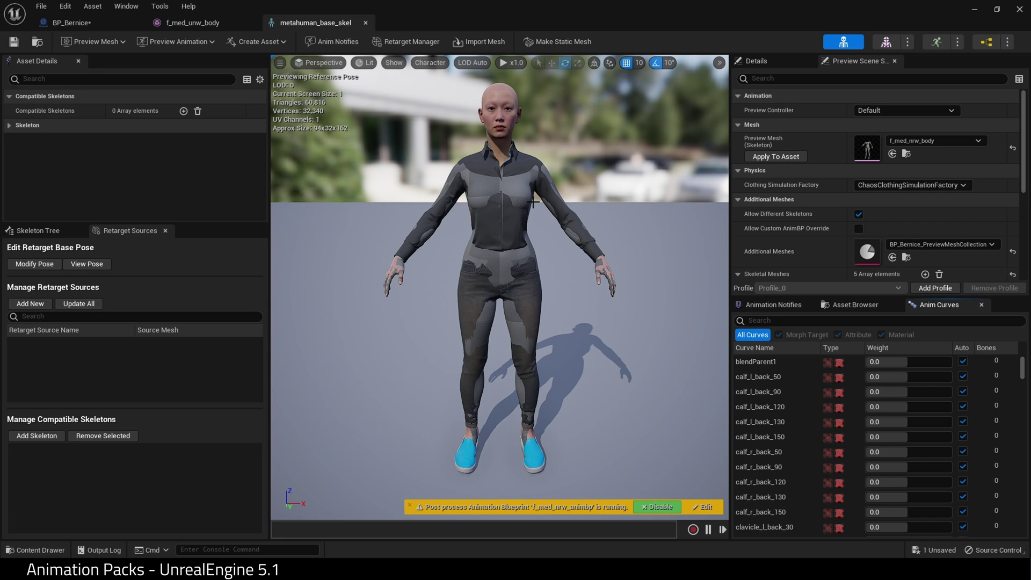
List metahuman_base_skel, SK_Mannequin and SK_Mannequin_Skeleton as compatible skeletons and save
click(183, 111)
click(175, 127)
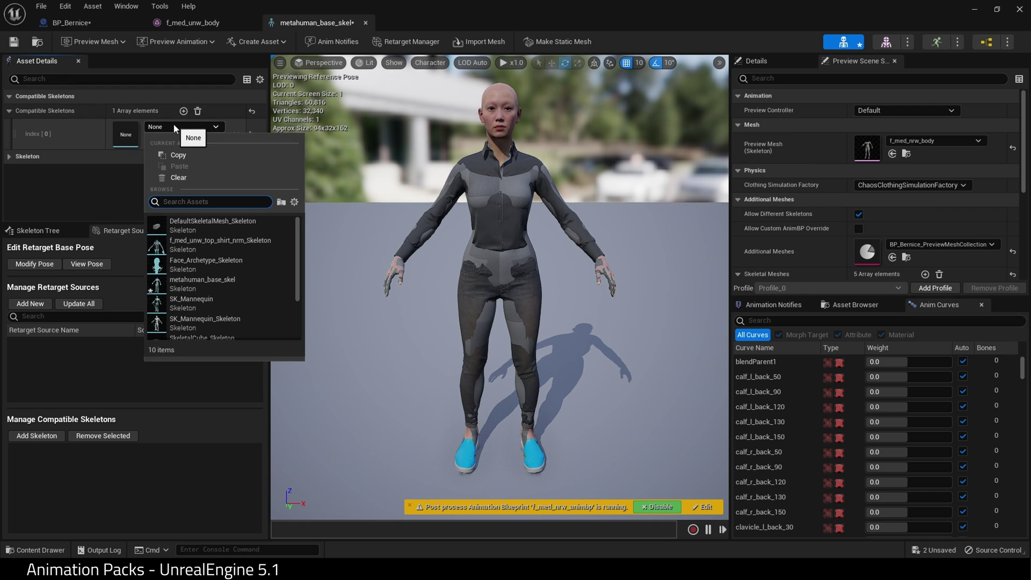
text(metahuman)
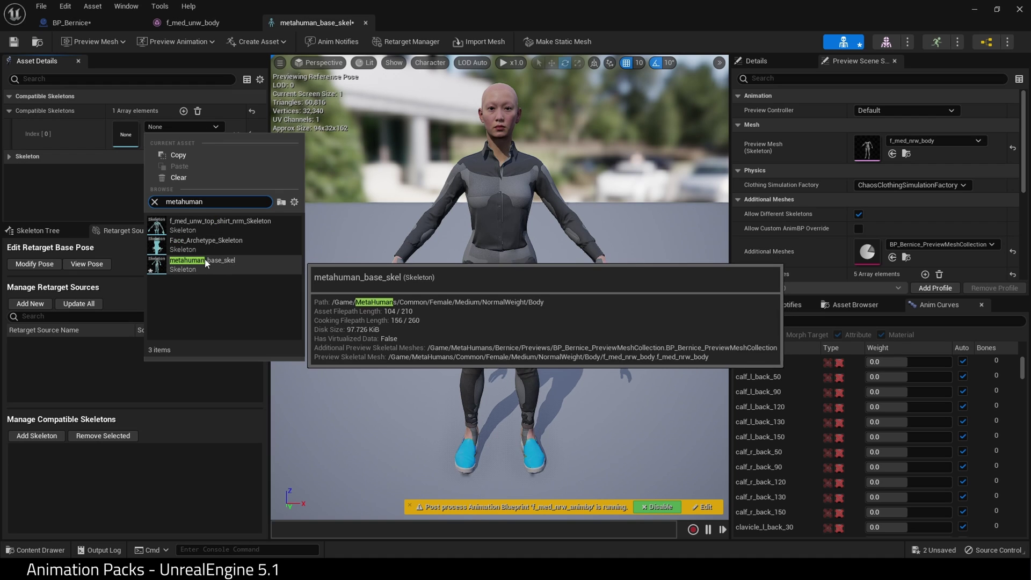
click(214, 260)
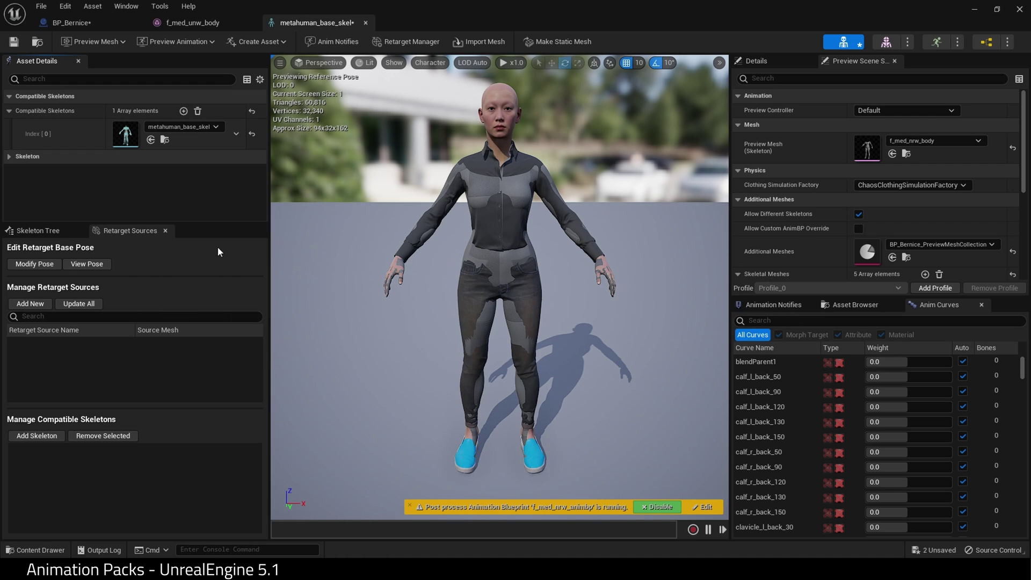
click(184, 111)
click(183, 158)
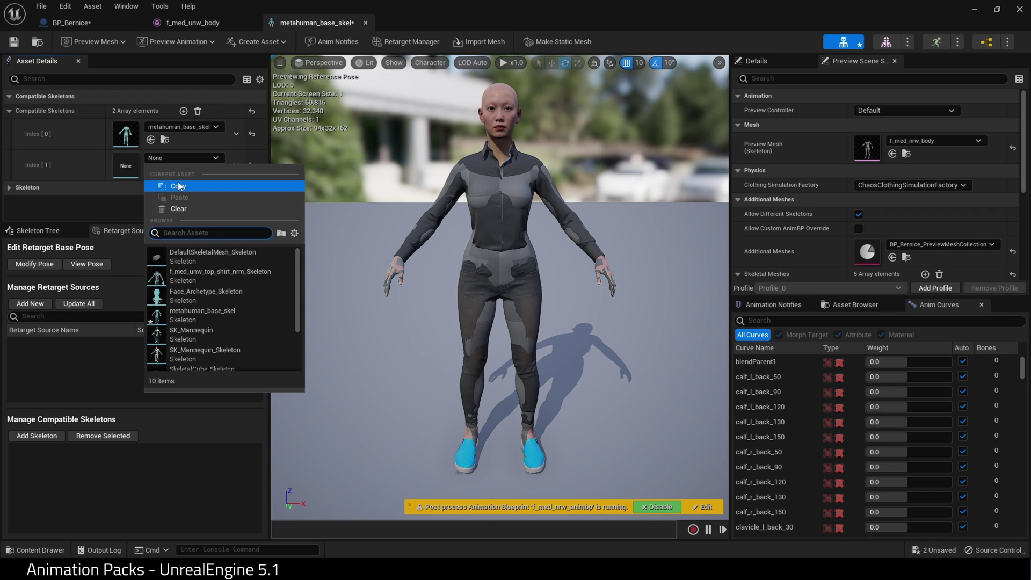
text(sk_ma)
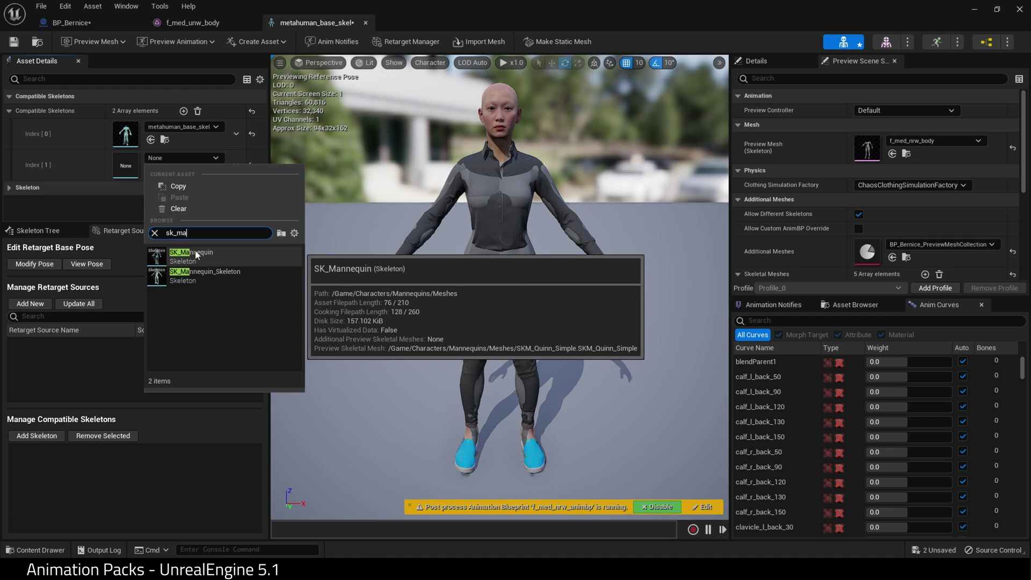
click(209, 255)
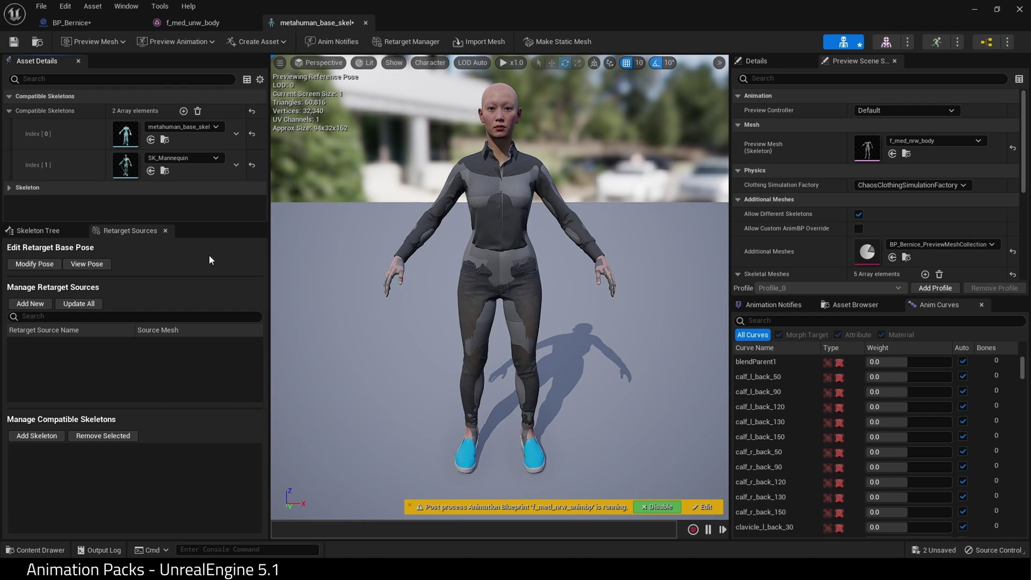
click(183, 112)
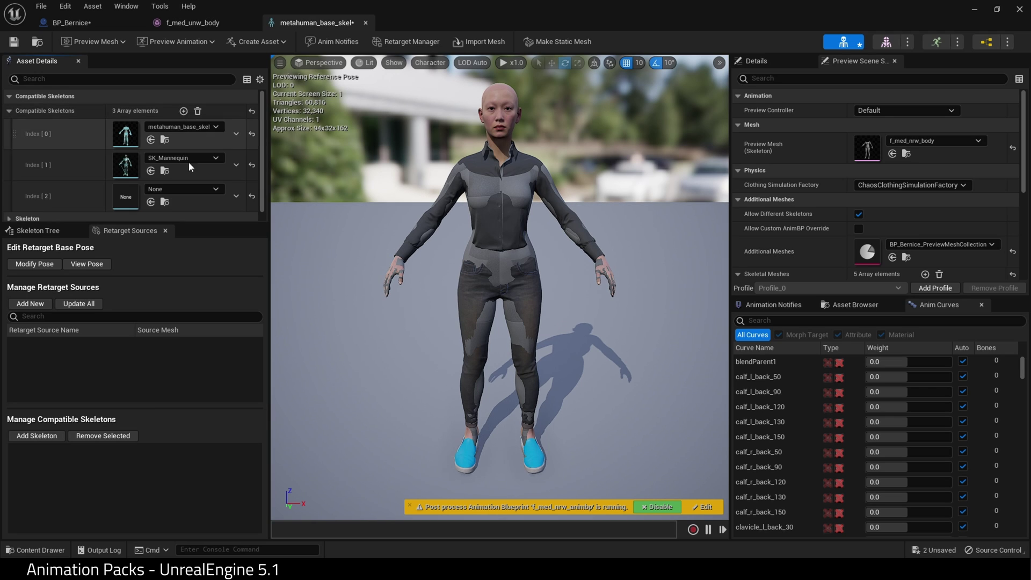
click(185, 190)
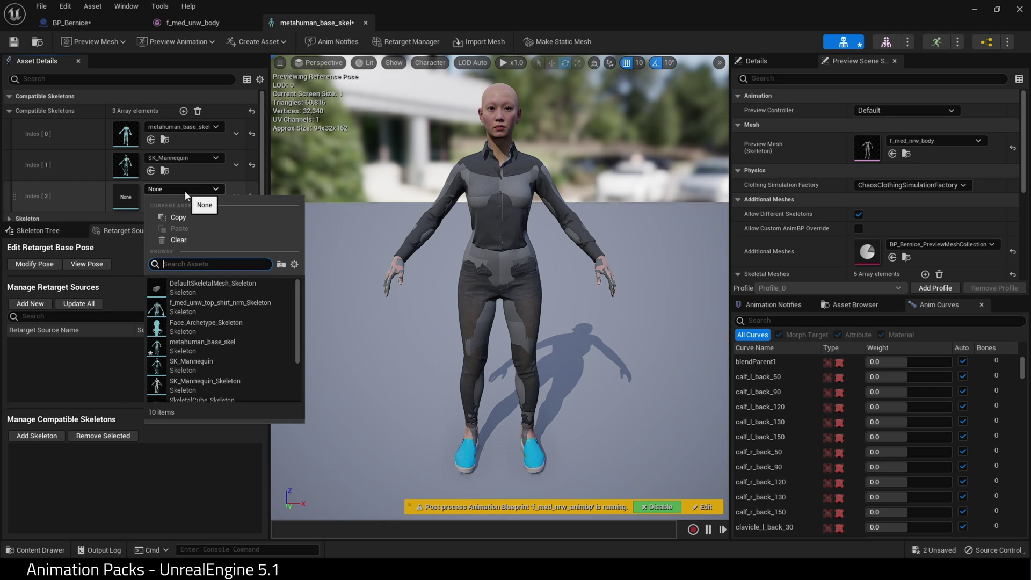
text(sk)
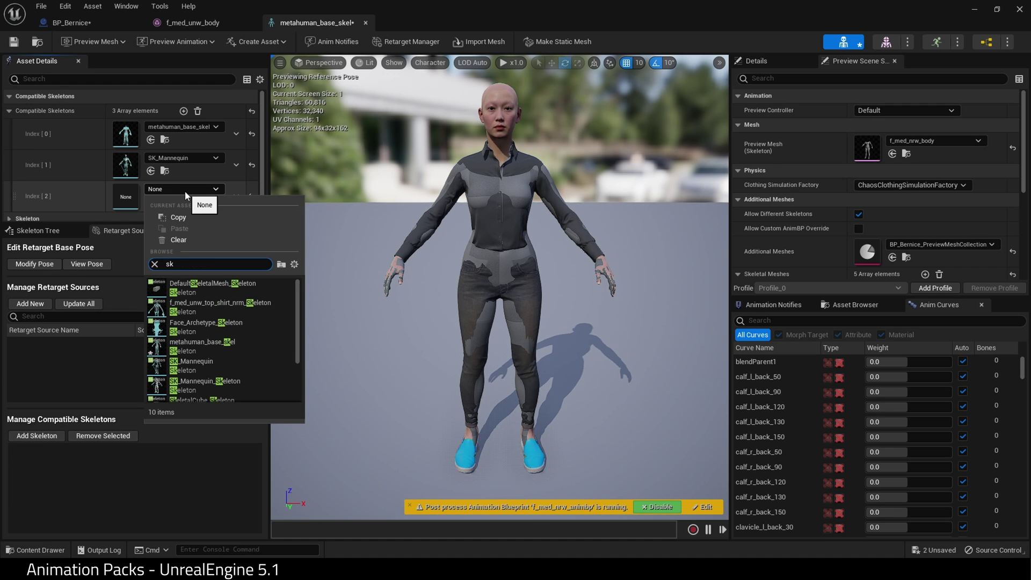
text(_m)
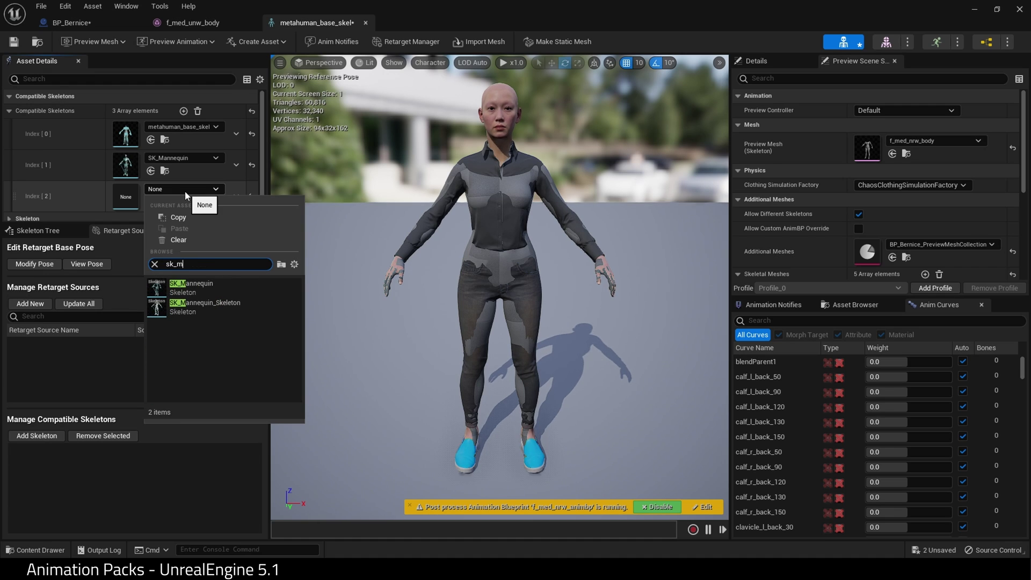
click(214, 308)
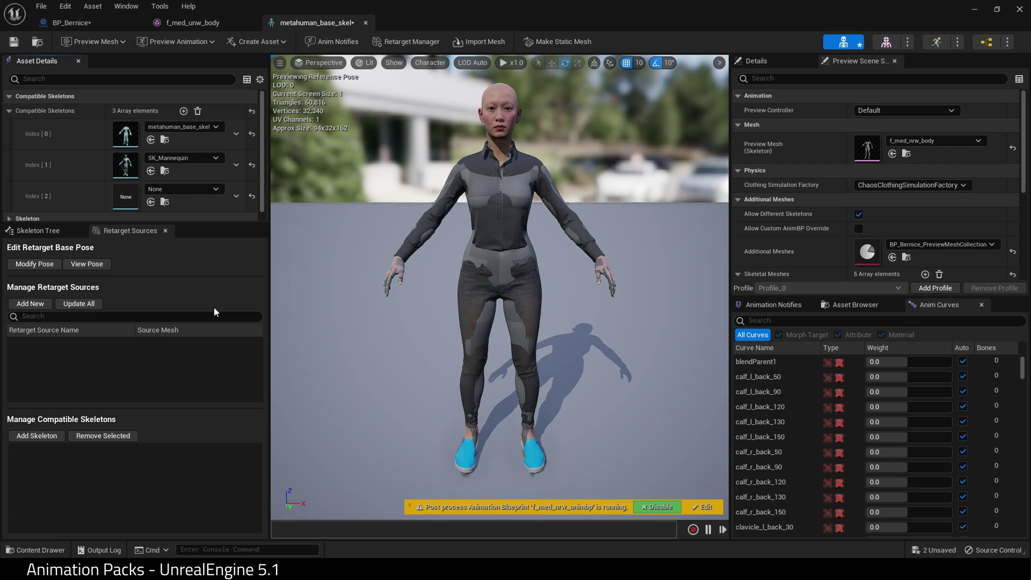
click(14, 42)
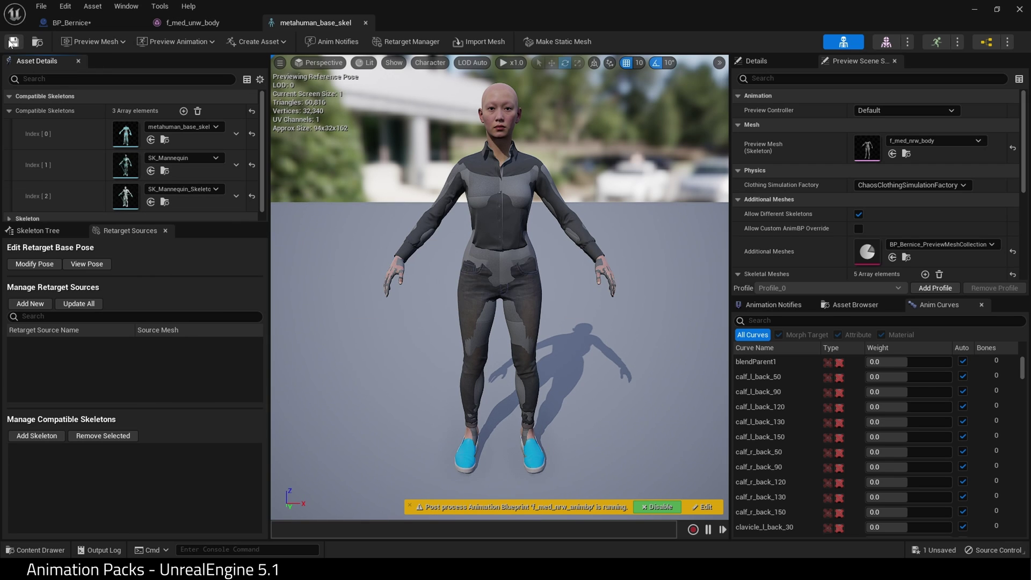
On SK_Mannequin, add SK_Mannequin, SK_Mannequin_Skeleton and metahuman_base_skel as compatible skeletons
double_click(127, 167)
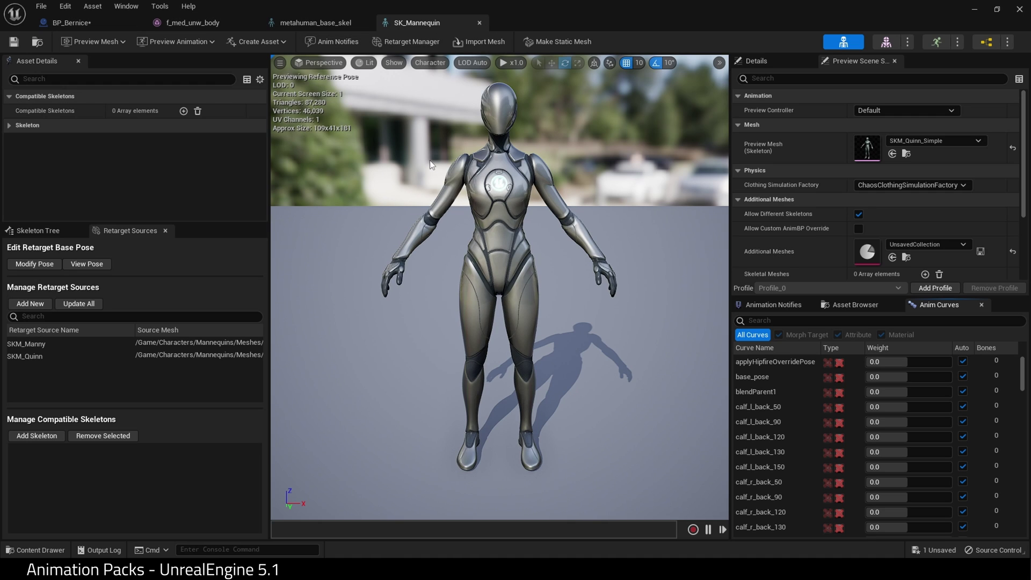
click(183, 110)
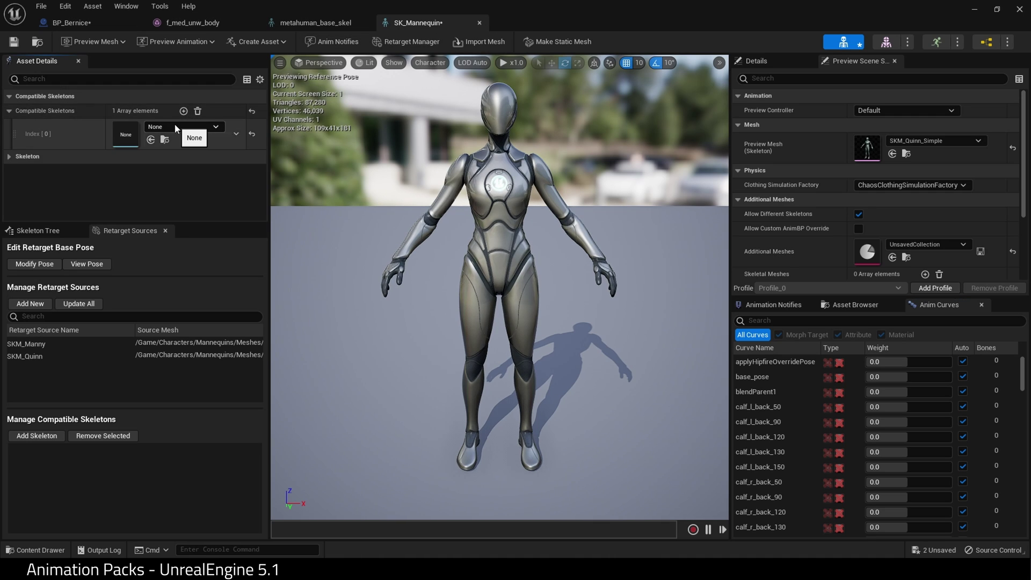
click(175, 127)
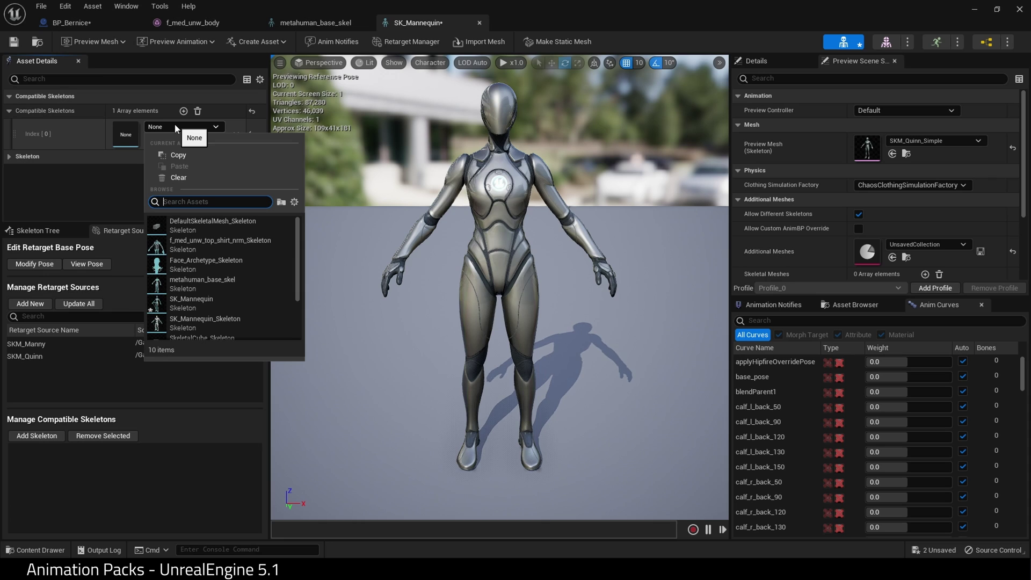
text(sk_)
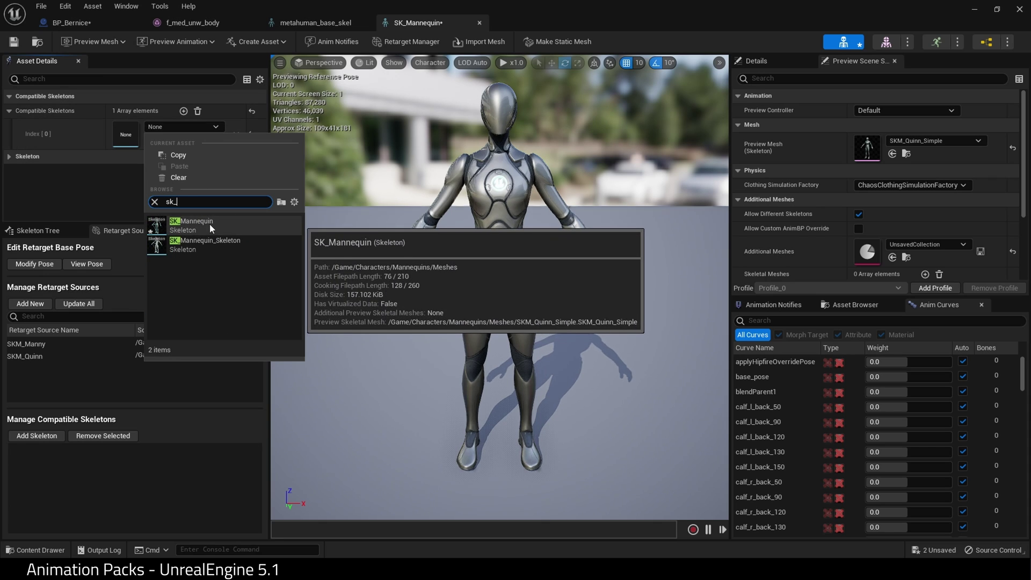
click(210, 224)
click(183, 111)
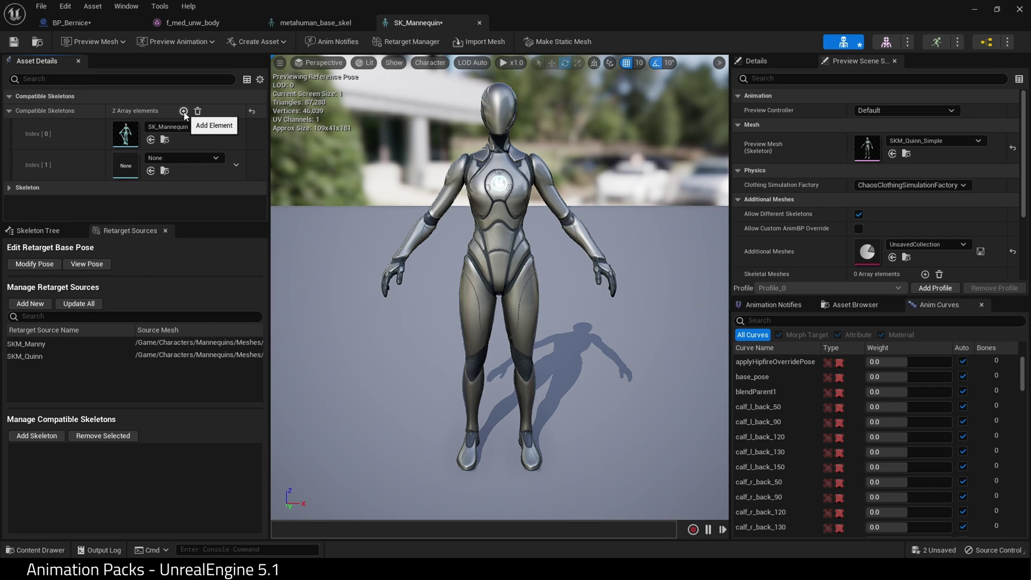
click(182, 158)
text(sk_)
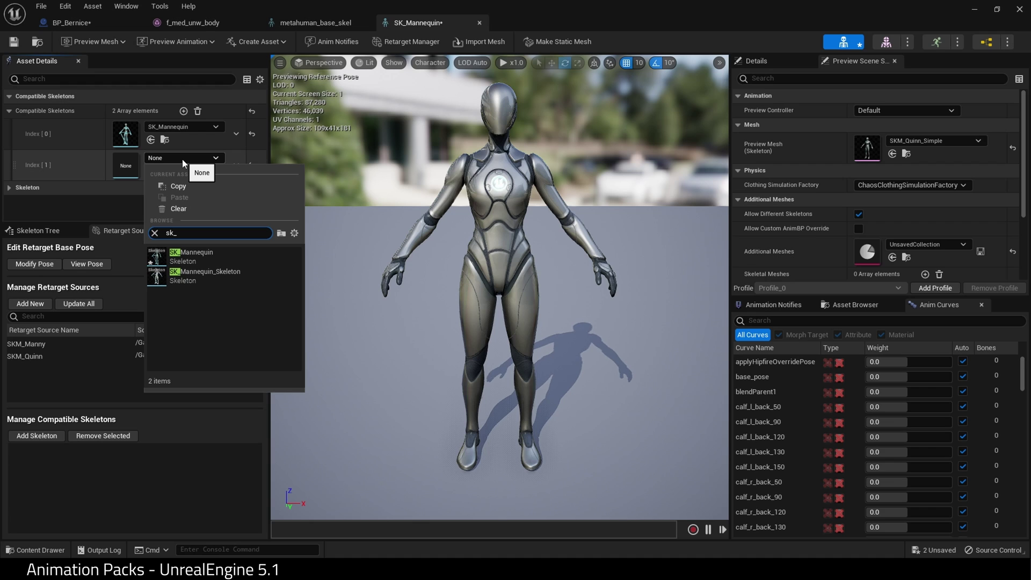
click(209, 277)
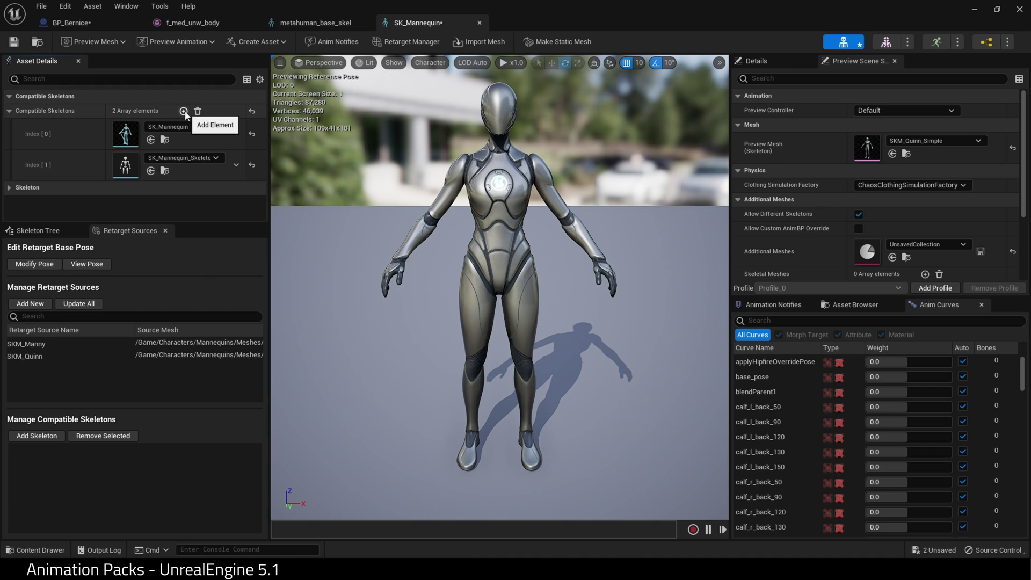
click(184, 111)
click(186, 189)
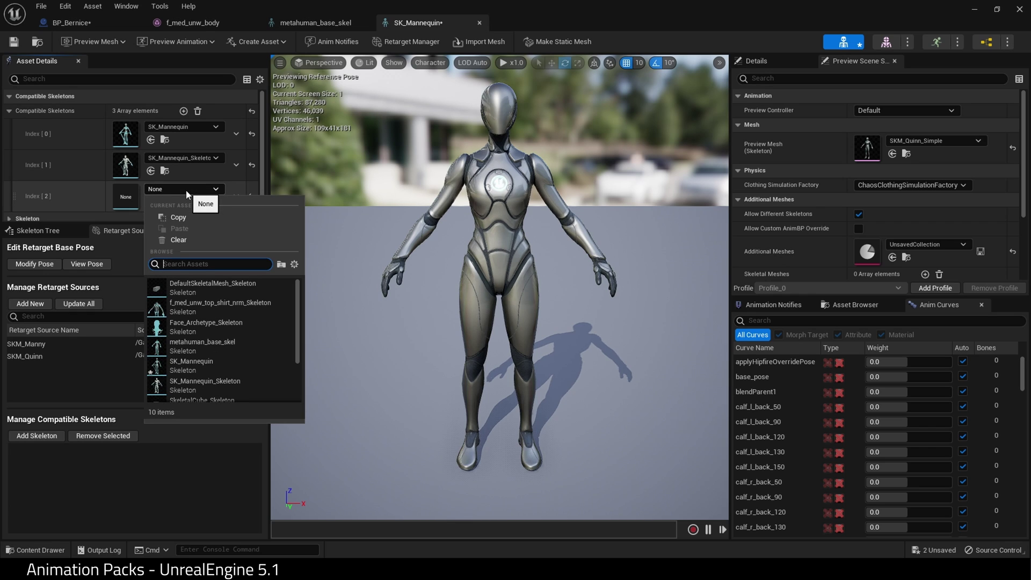
text(meta)
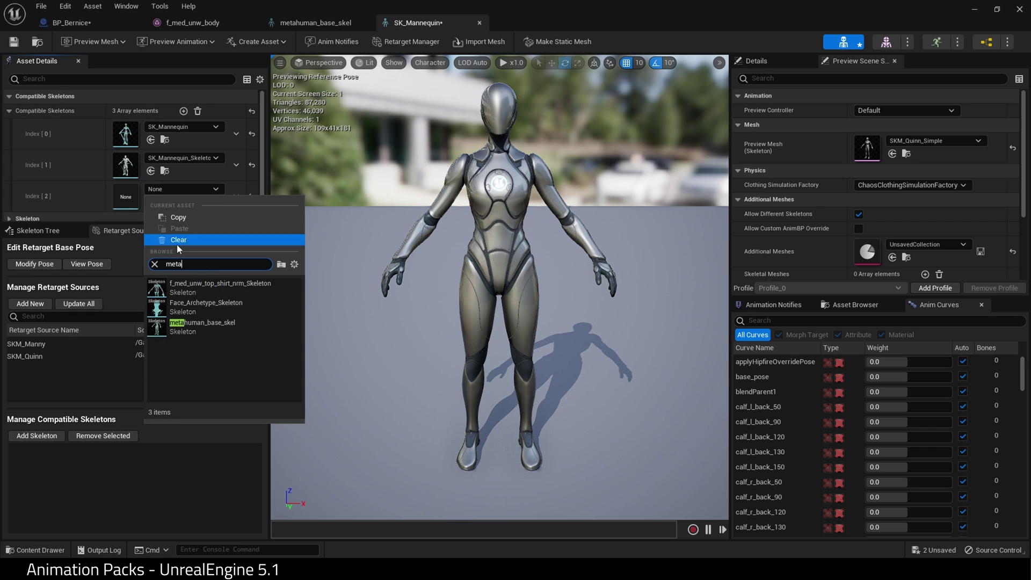
click(214, 327)
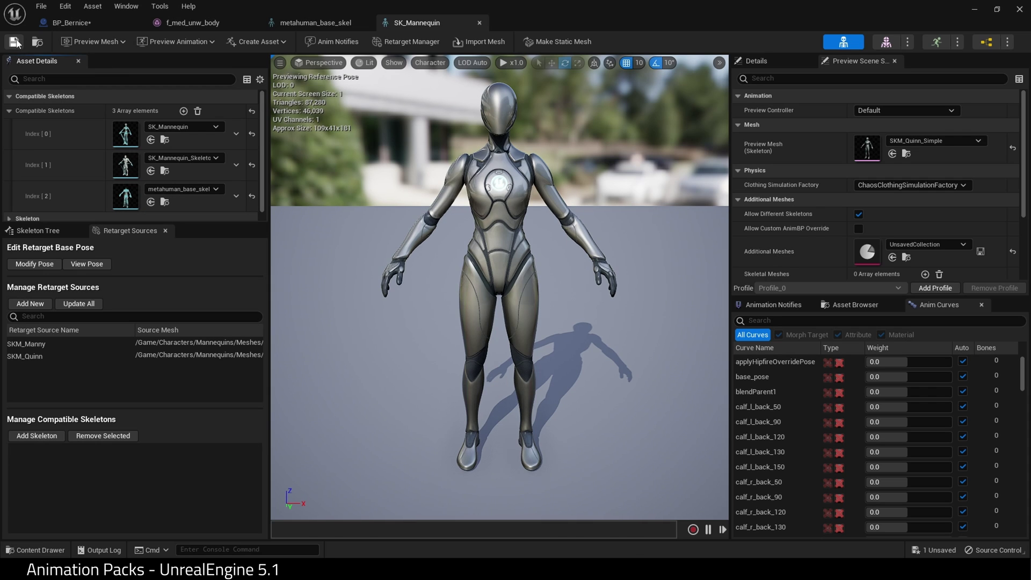
On SK_Mannequin_Skeleton, list SK_Mannequin_Skeleton, SK_Mannequin and metahuman_base_skel as compatible skeletons
double_click(131, 168)
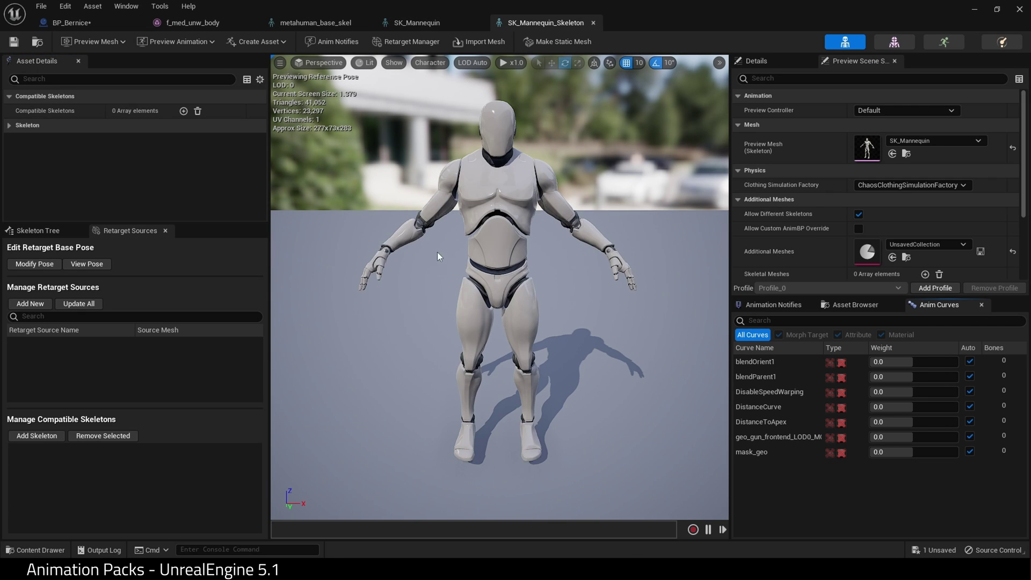
click(183, 110)
click(173, 128)
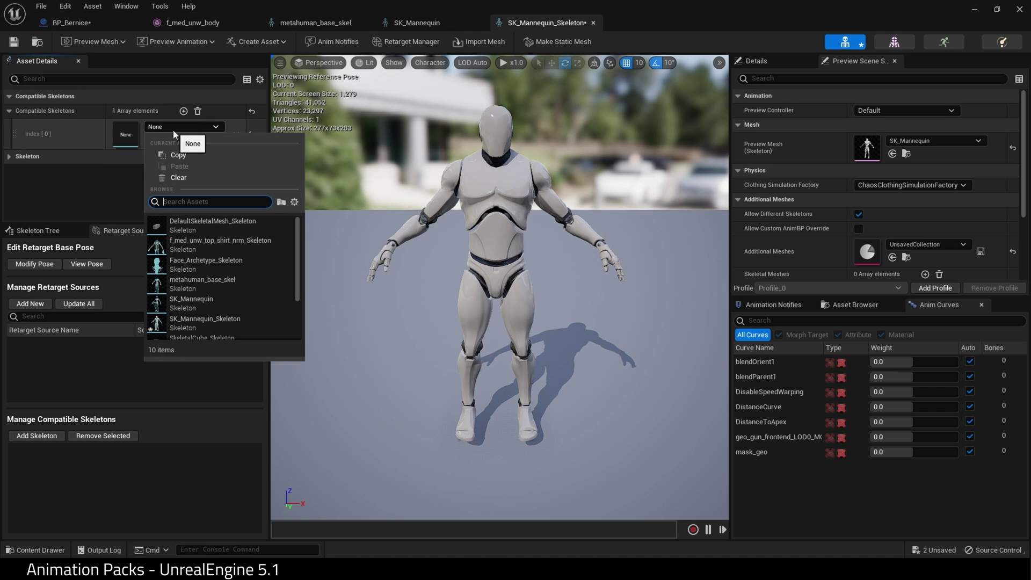
text(sk_m)
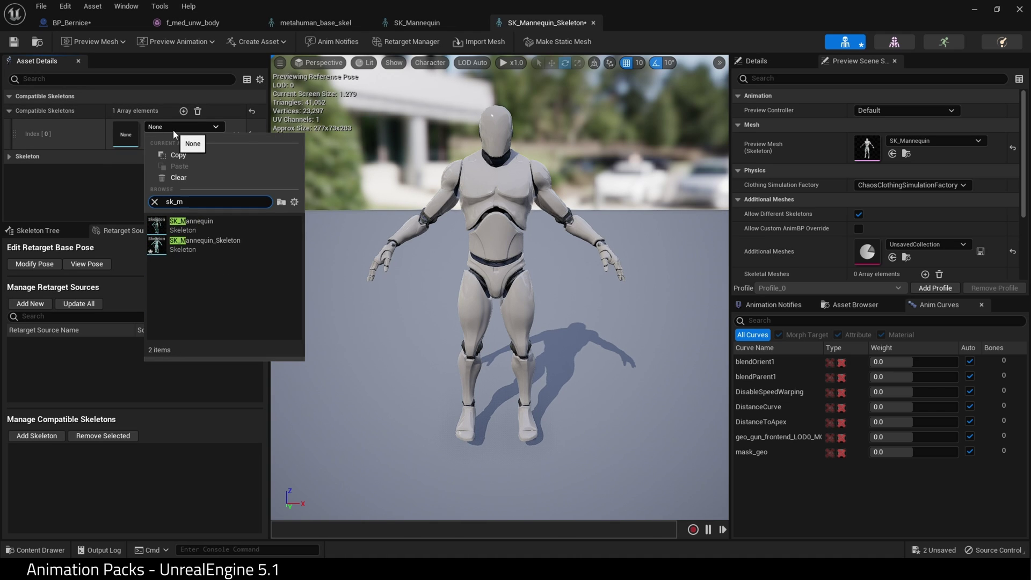
click(214, 249)
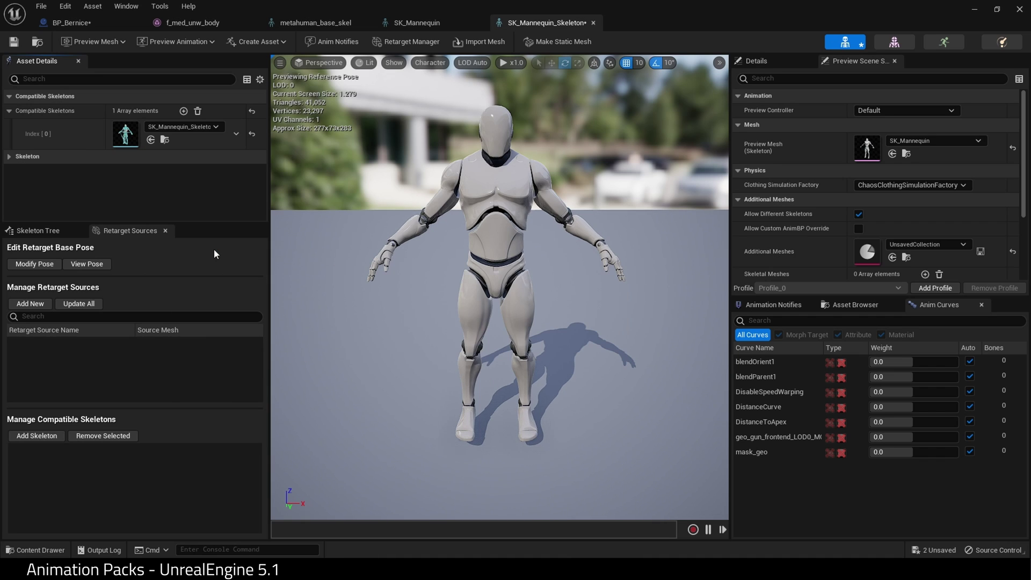
click(183, 111)
click(183, 158)
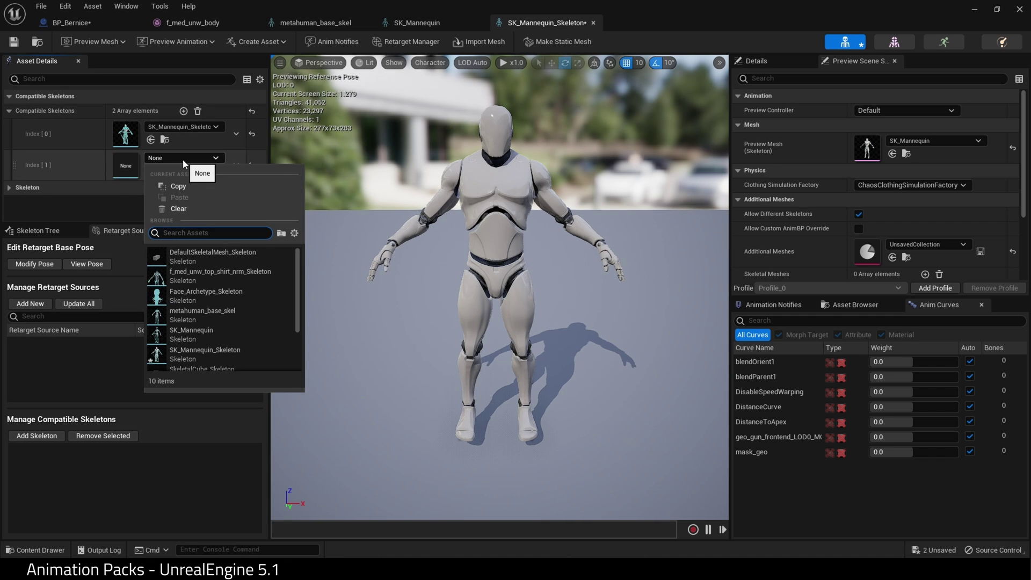
text(sk_)
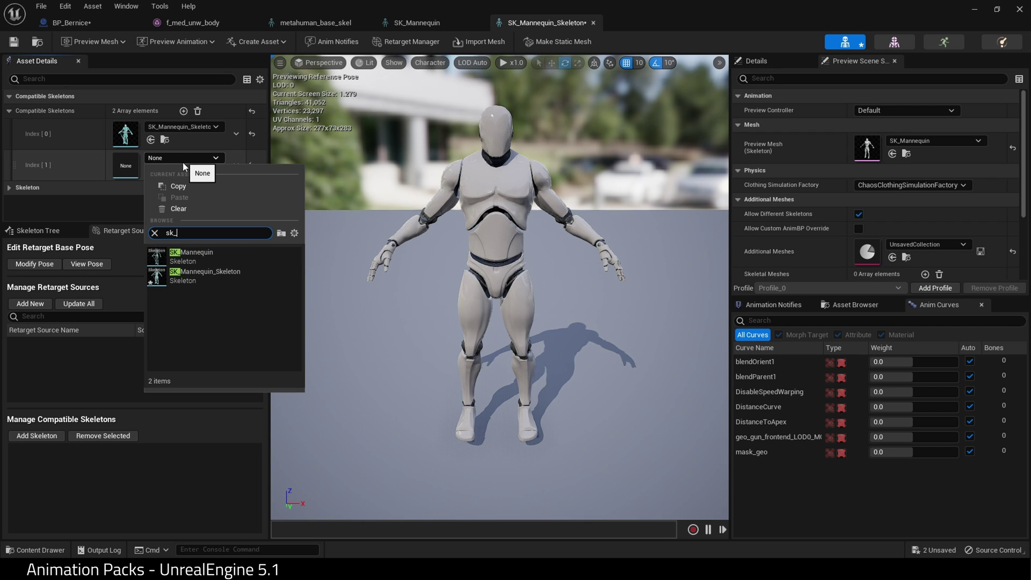
click(210, 261)
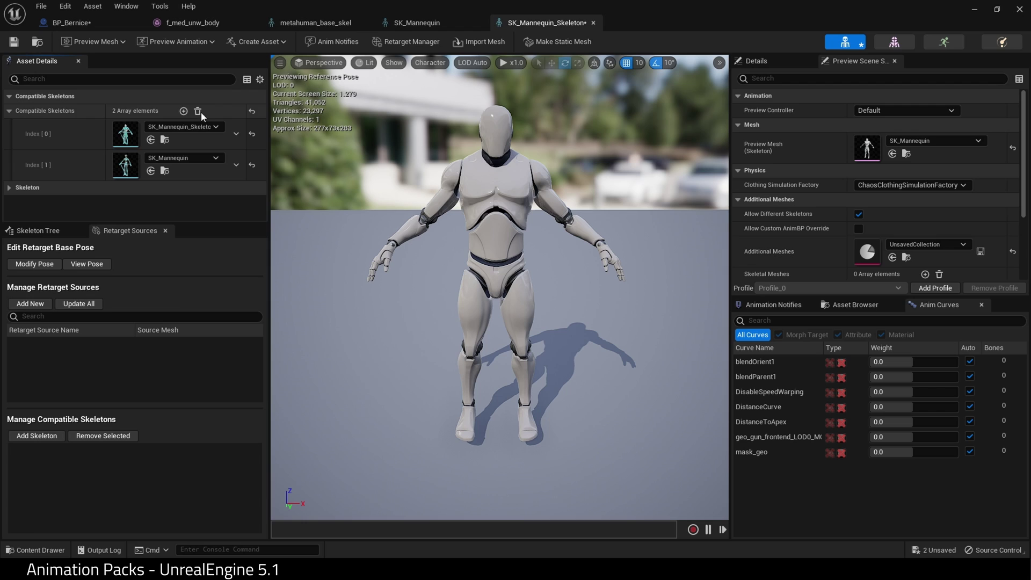
click(183, 111)
click(181, 193)
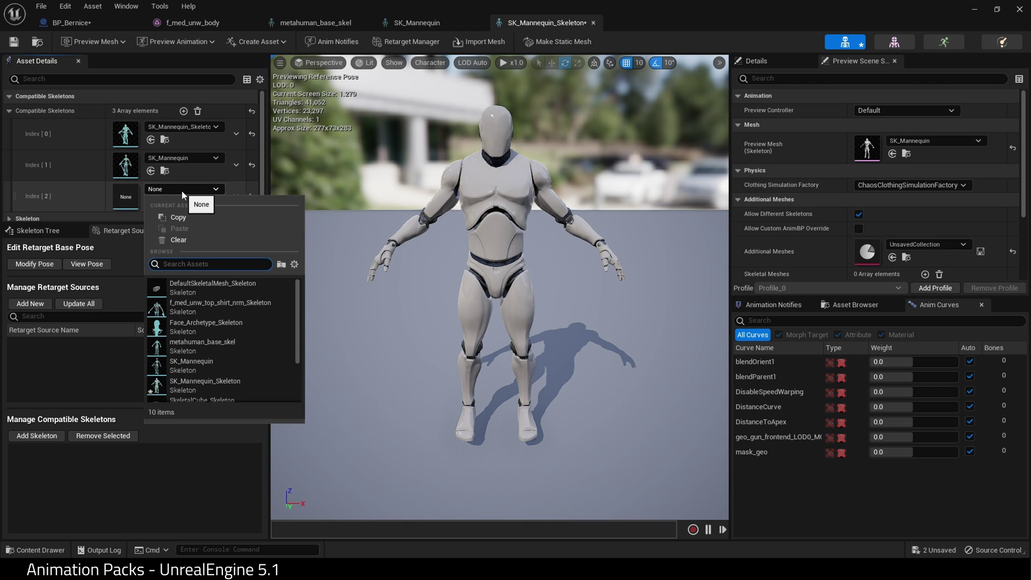
text(metahum)
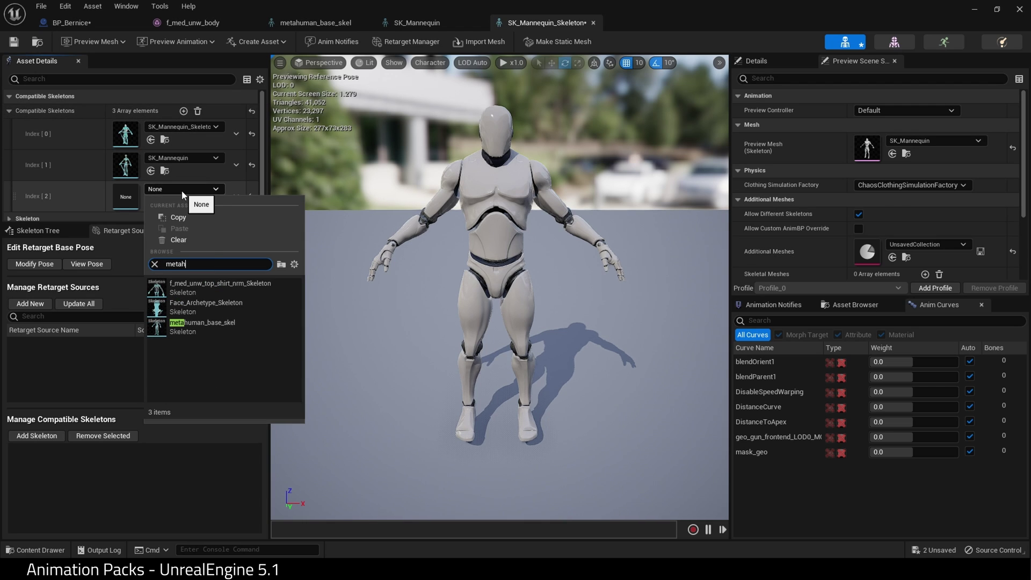
click(222, 329)
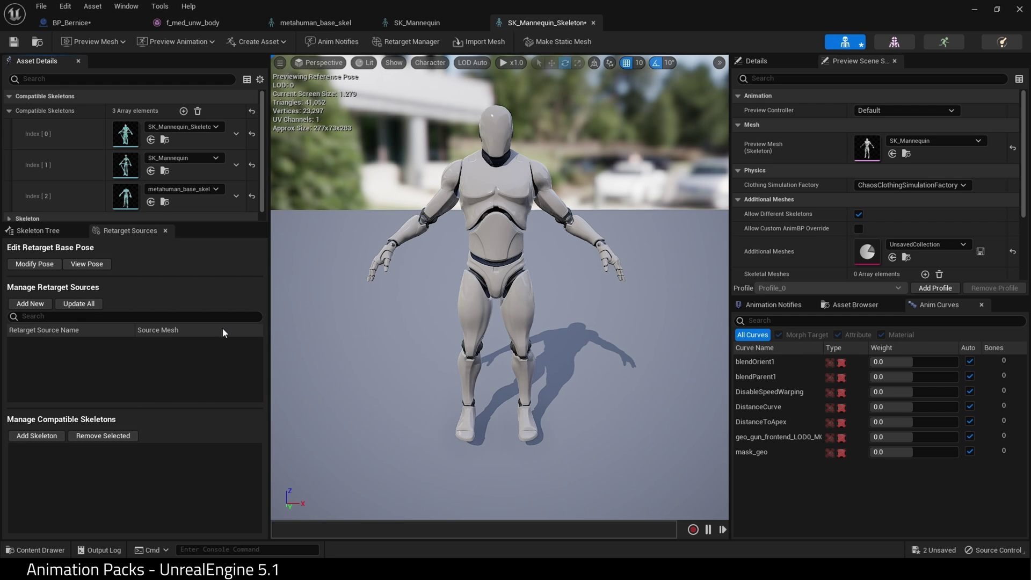
Save the skeleton and all other unsaved changes, then close the SK_Mannequin_Skeleton editor
click(13, 42)
click(41, 6)
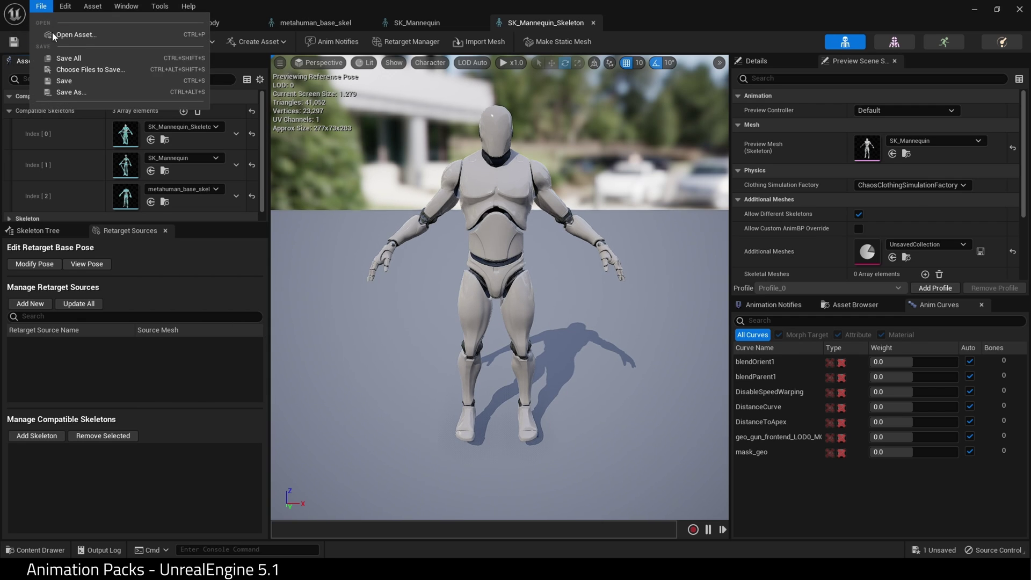
click(65, 58)
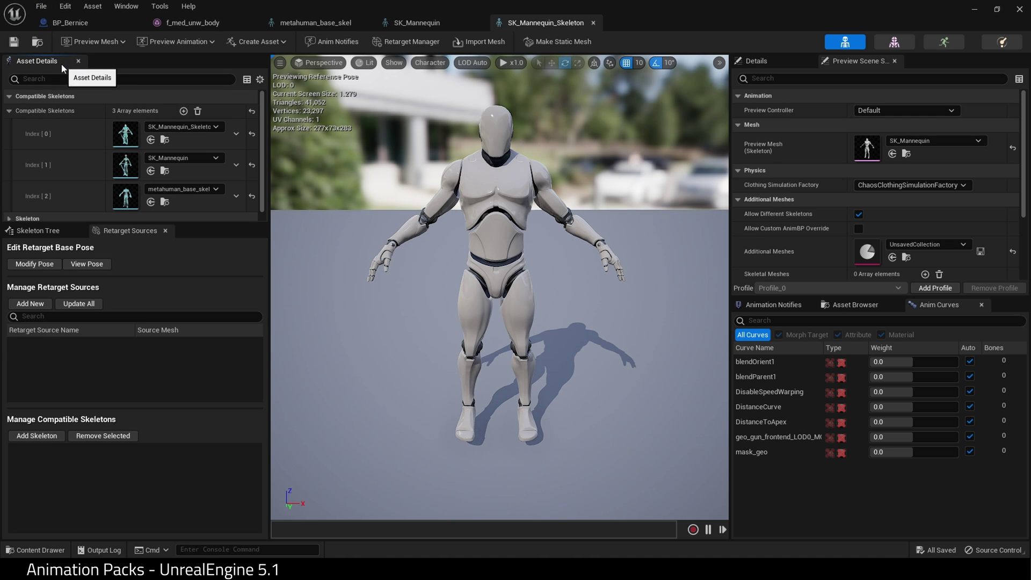
click(594, 23)
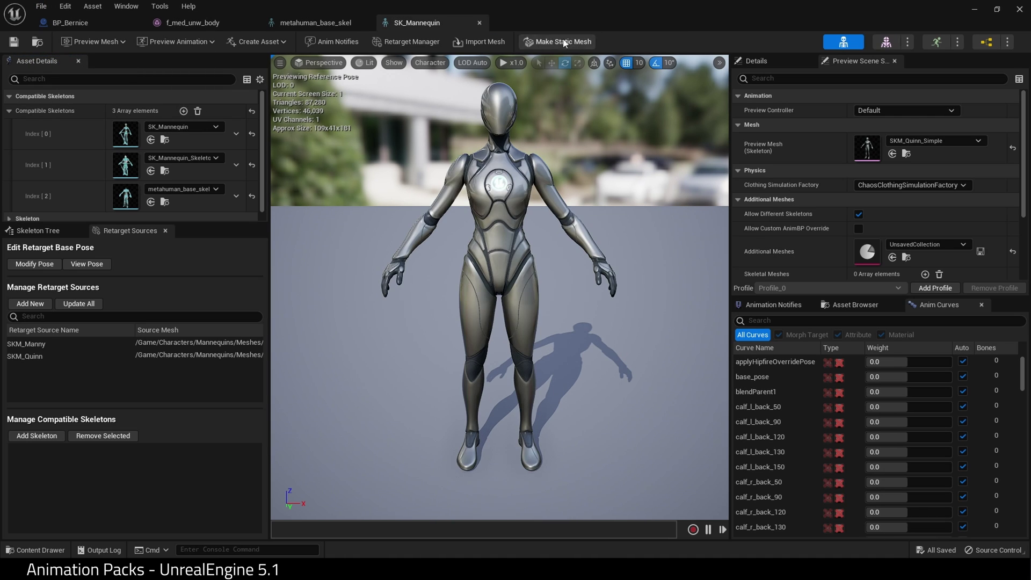
Close the SK_Mannequin editor and preview Admire_Rt_Loop on the MetaHuman body
click(479, 22)
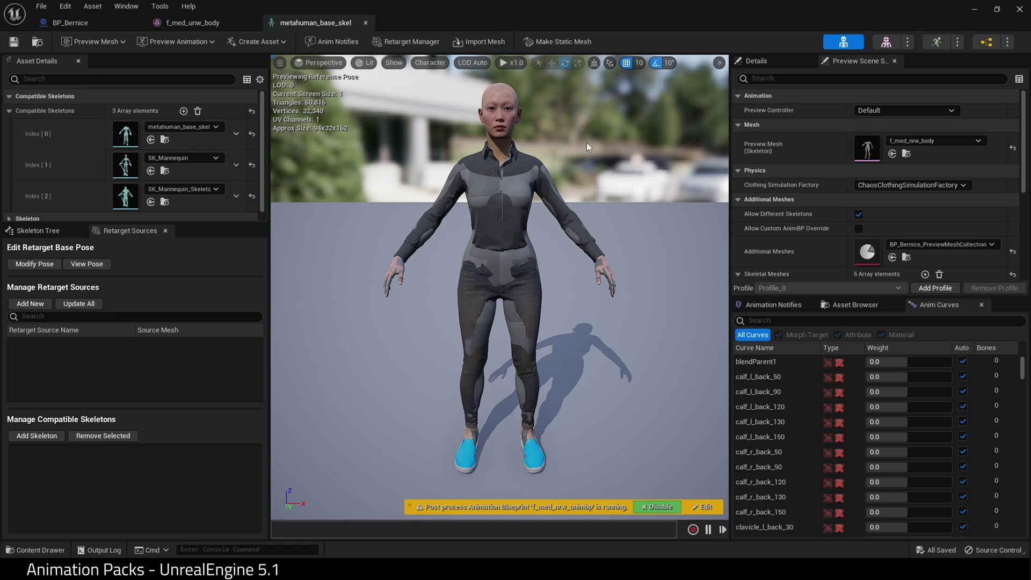
drag(587, 143, 586, 146)
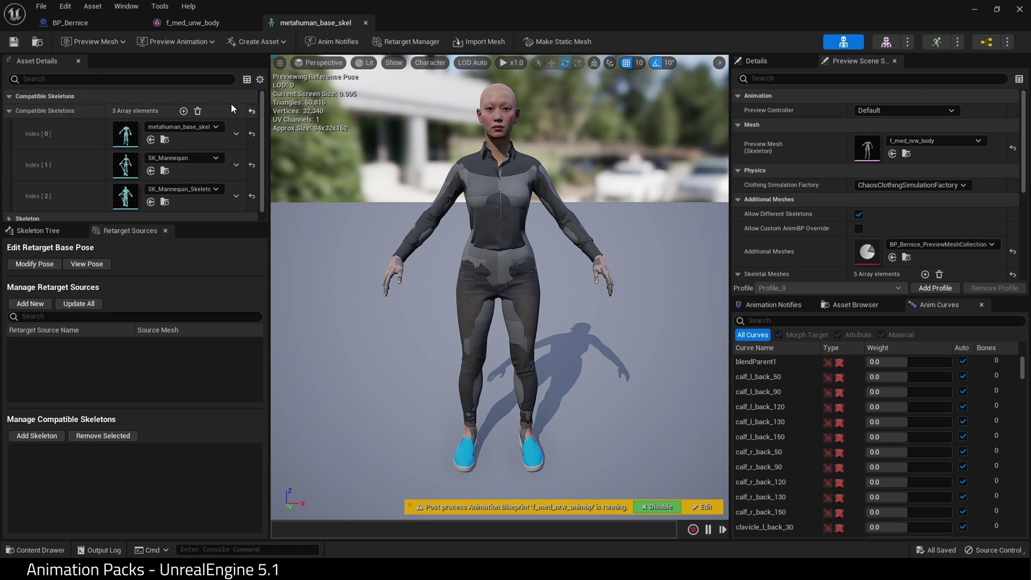
click(186, 42)
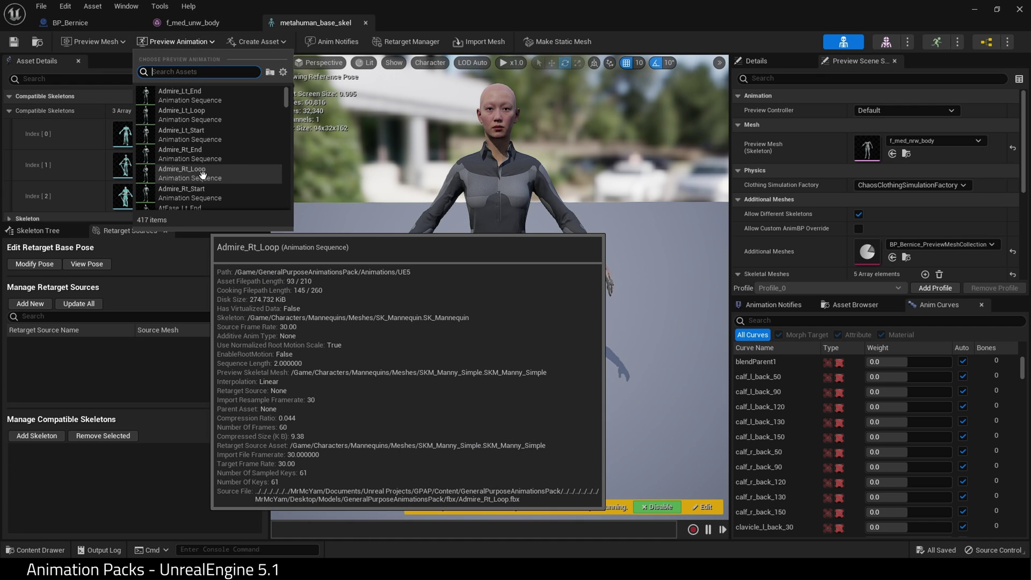
click(202, 175)
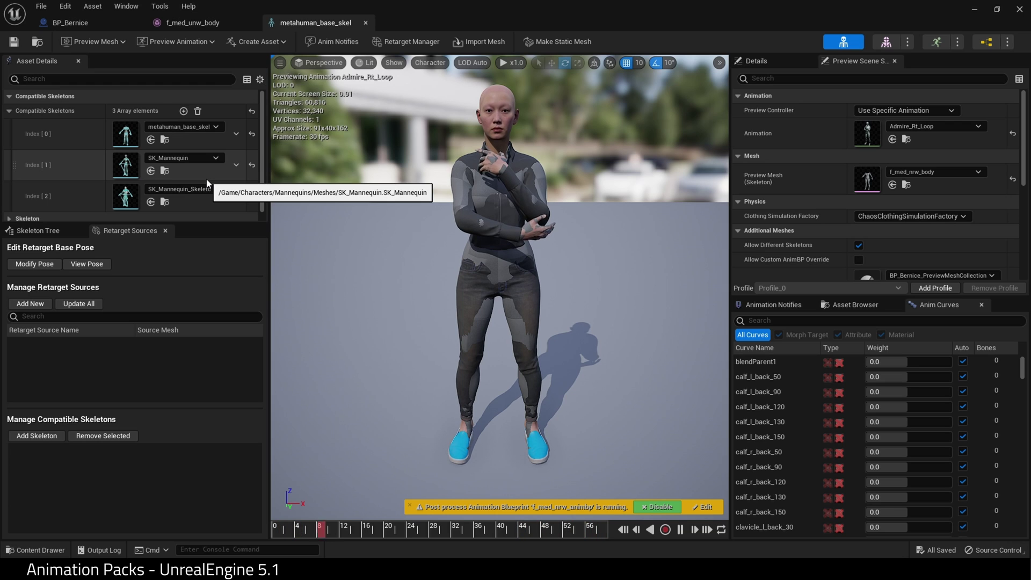
Switch the preview animation to AtEase_Lt_Loop
click(181, 43)
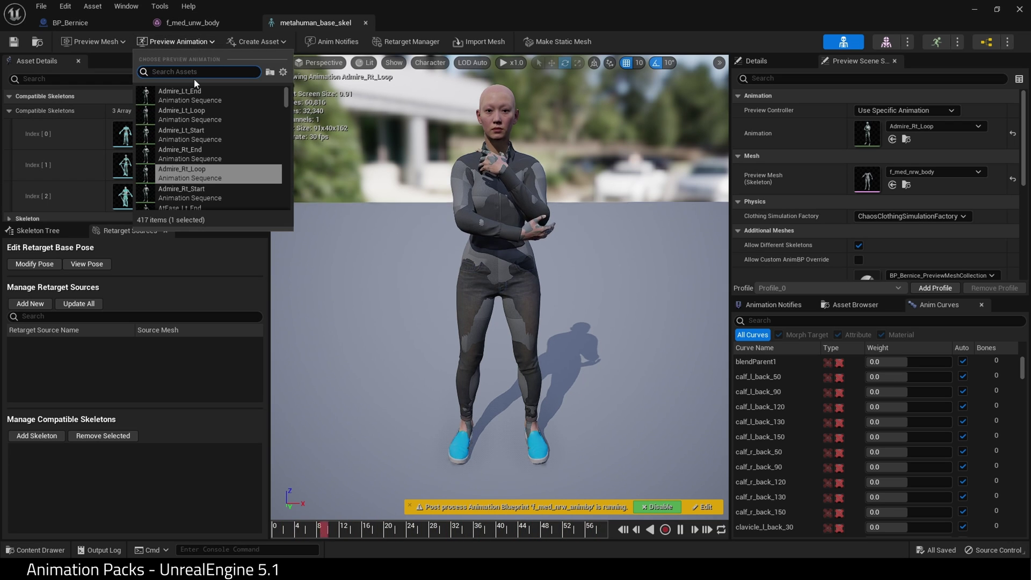
scroll(193, 136, down, 3)
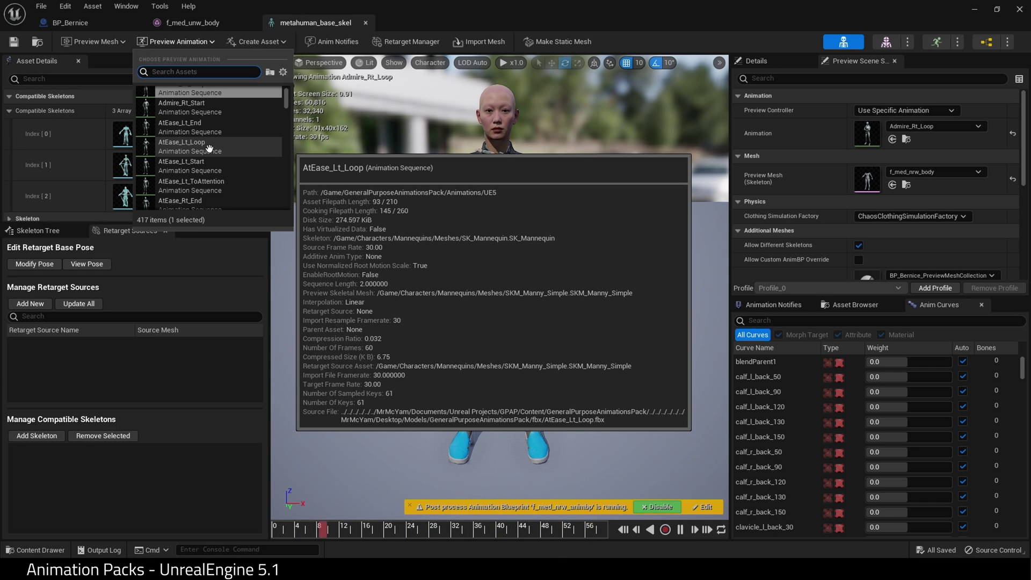
click(209, 149)
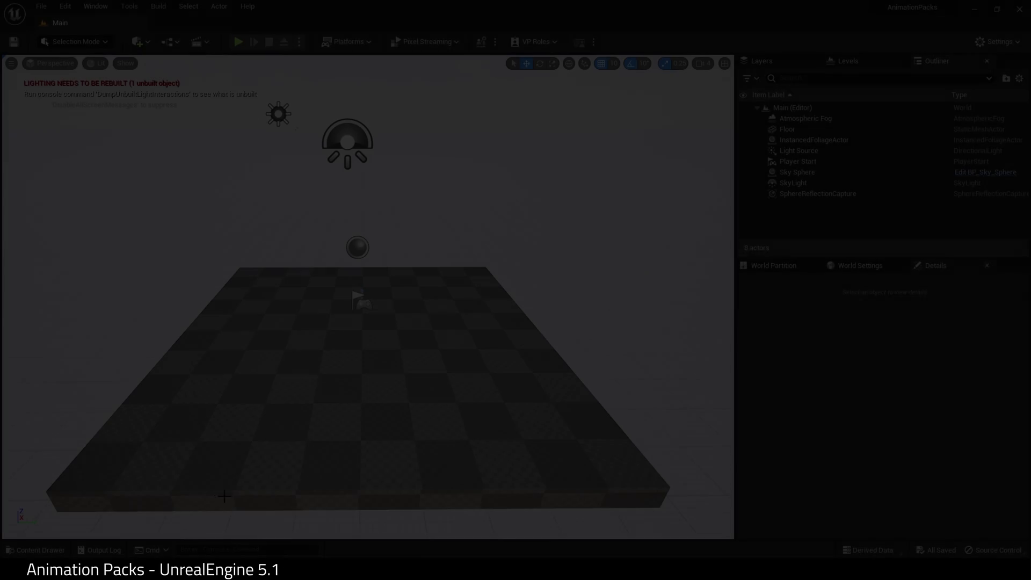
Browse to Content > GeneralPurposeAnimationsPack > UE4_Mannequin > Mesh and select UE4_Mannequin_Skeleton
click(36, 550)
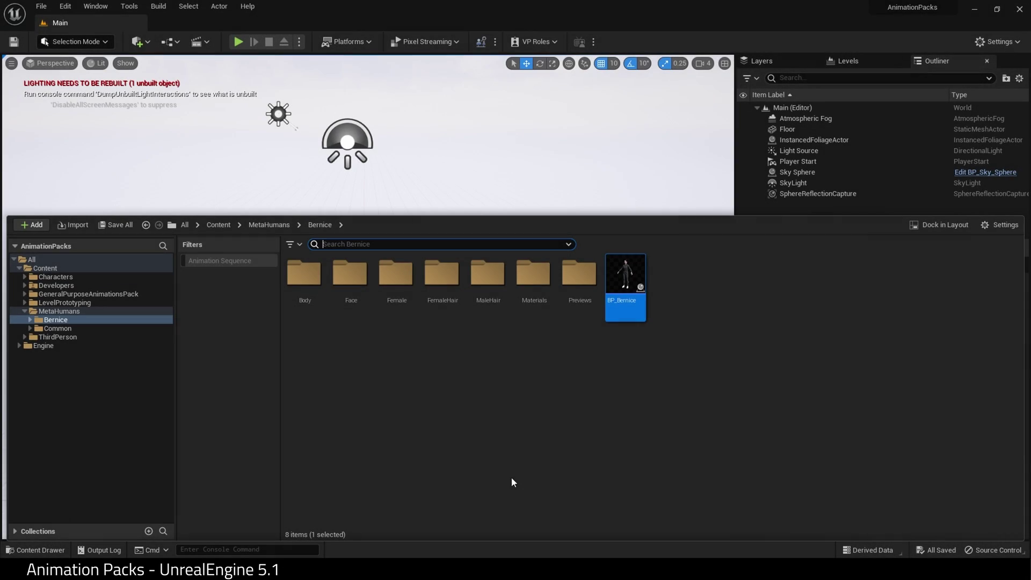
click(217, 225)
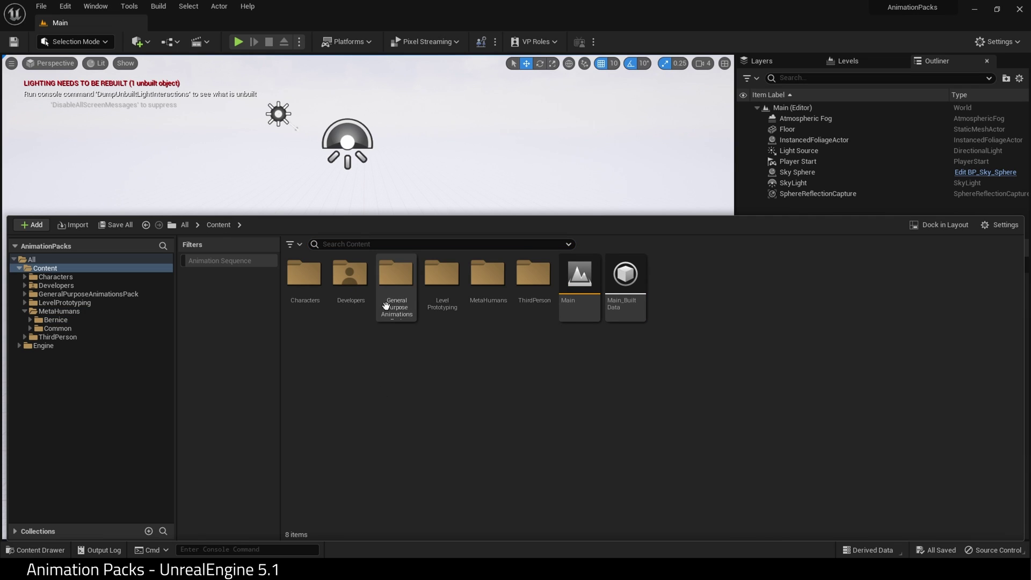
click(395, 275)
double_click(394, 275)
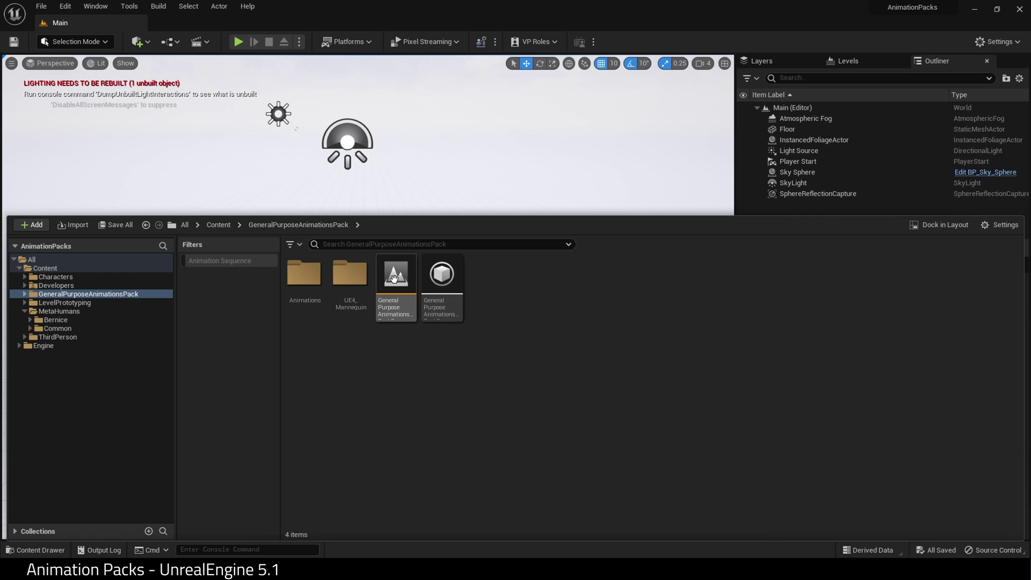
double_click(354, 299)
click(350, 277)
double_click(350, 277)
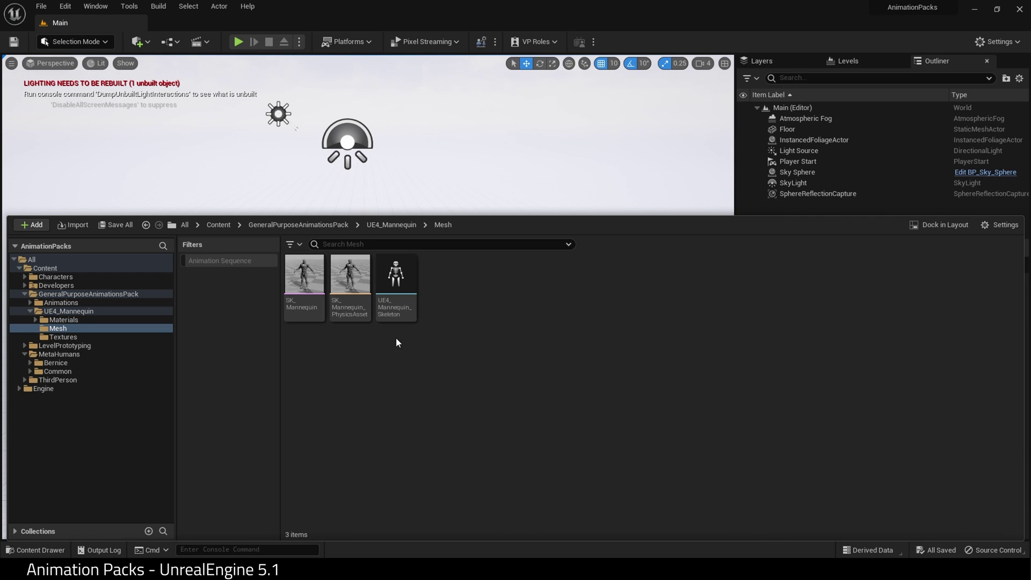
click(403, 284)
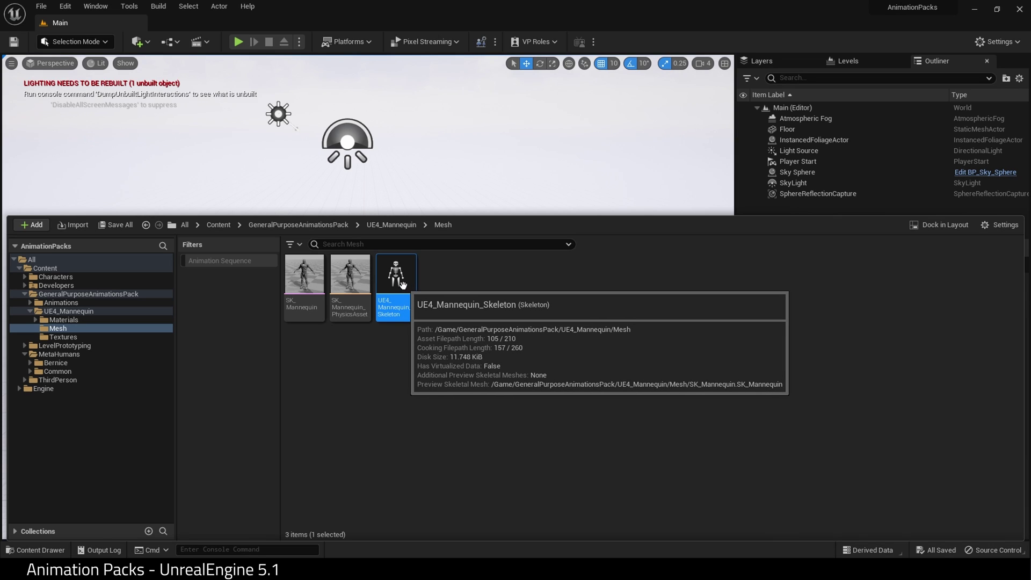
Open UE4_Mannequin_Skeleton and add UE4_Mannequin_Skeleton and SK_Mannequin_Skeleton as compatible skeletons
double_click(403, 284)
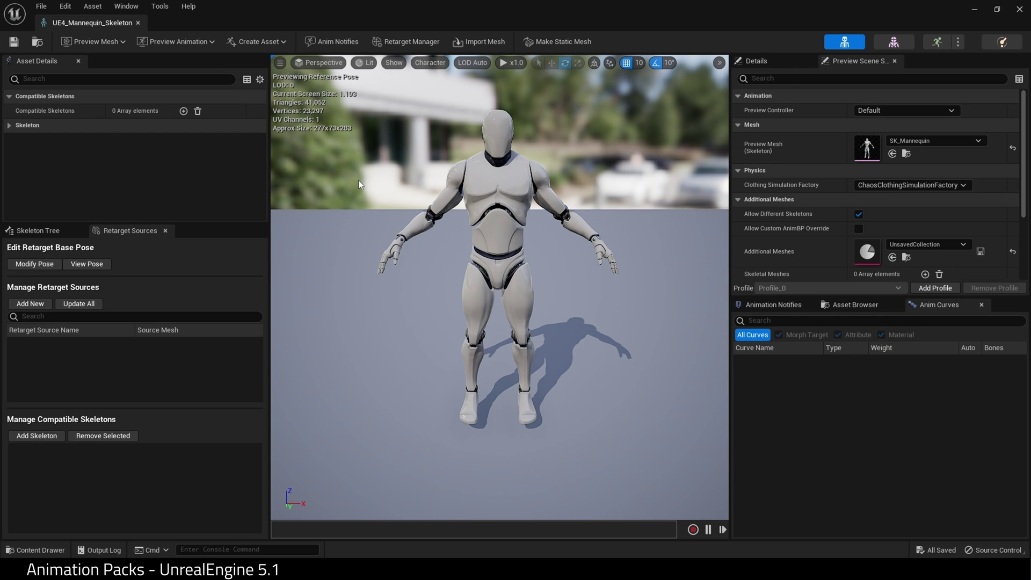
click(183, 111)
click(177, 127)
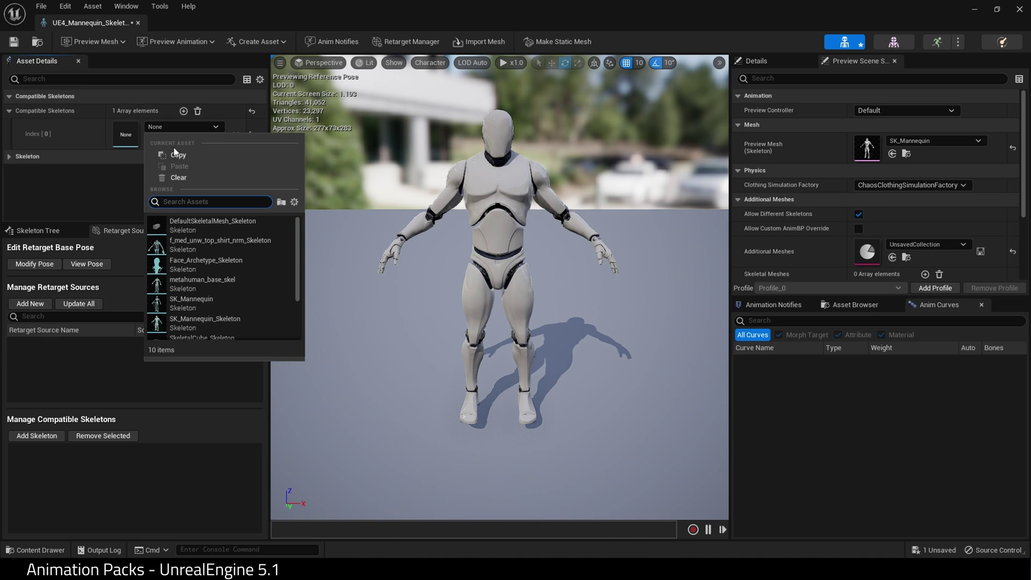
text(ue_)
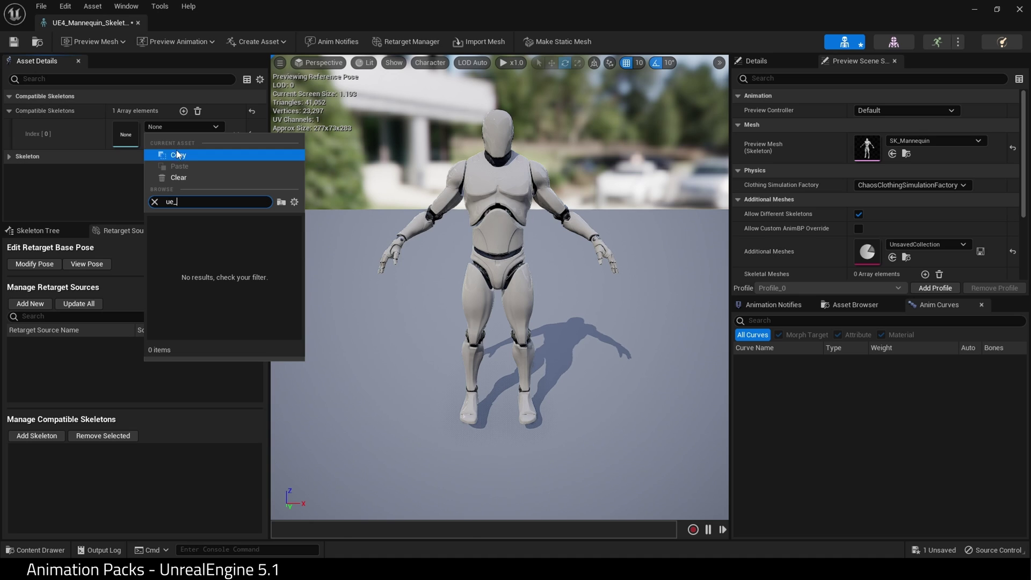
key(BackSpace)
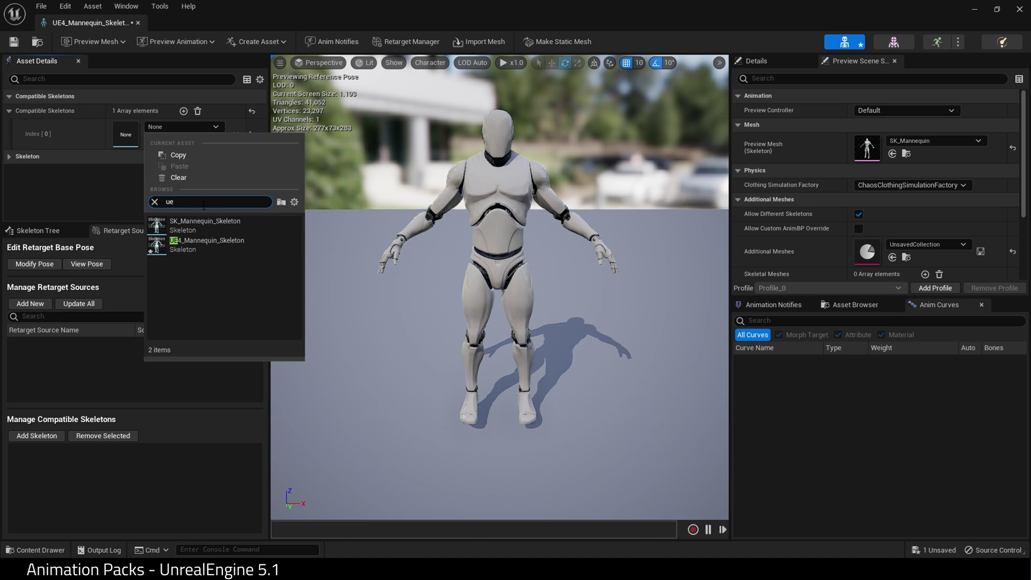
click(204, 245)
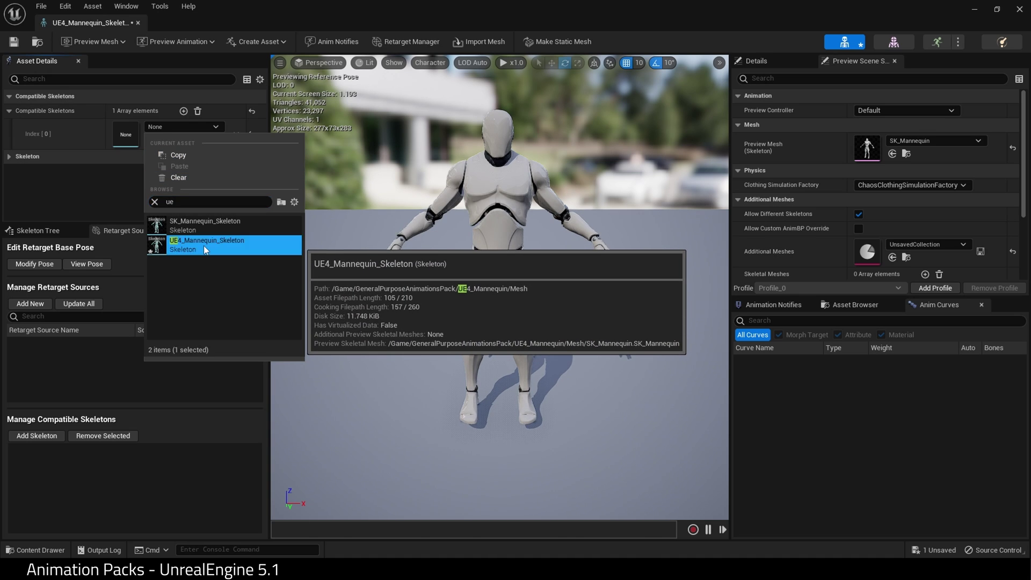
click(183, 111)
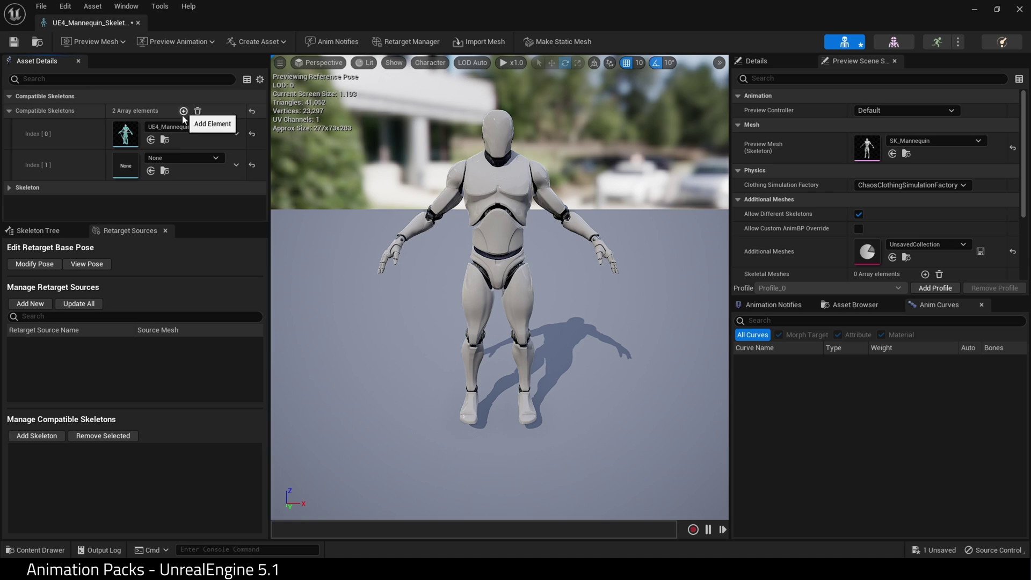
click(176, 158)
text(sk_)
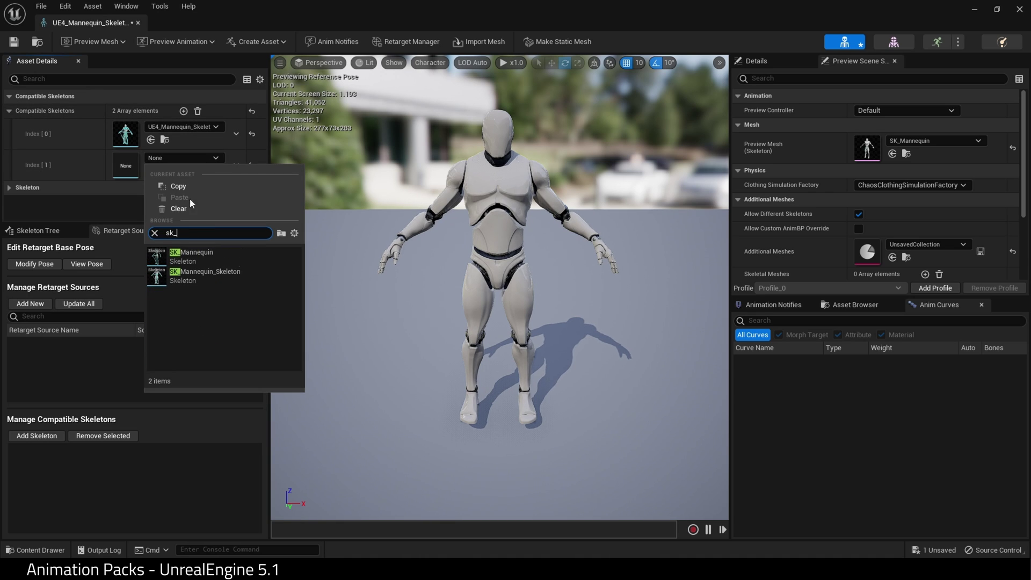
click(229, 273)
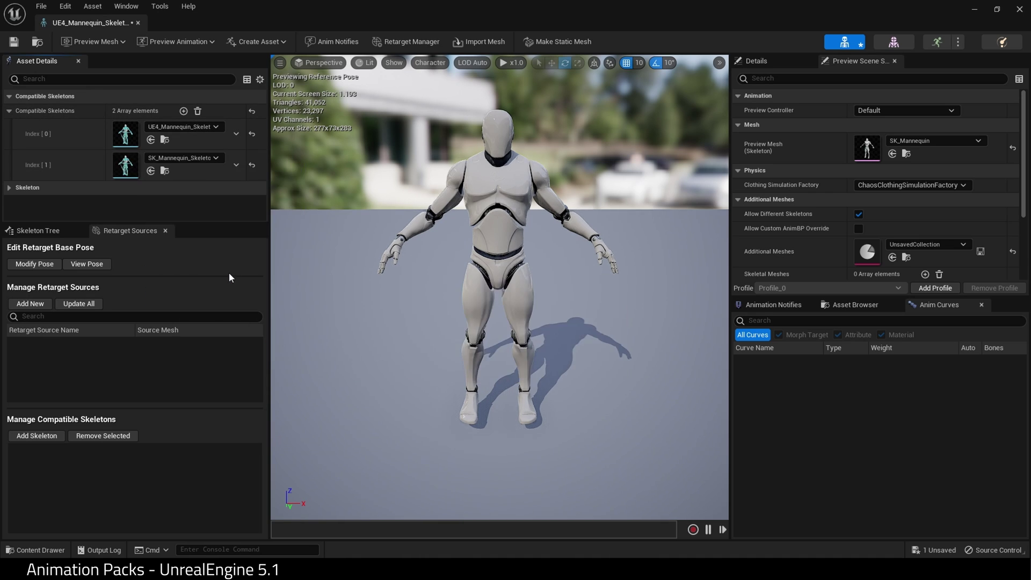
Add SK_Mannequin and metahuman_base_skel as third and fourth compatible skeletons, then save
click(183, 111)
click(182, 189)
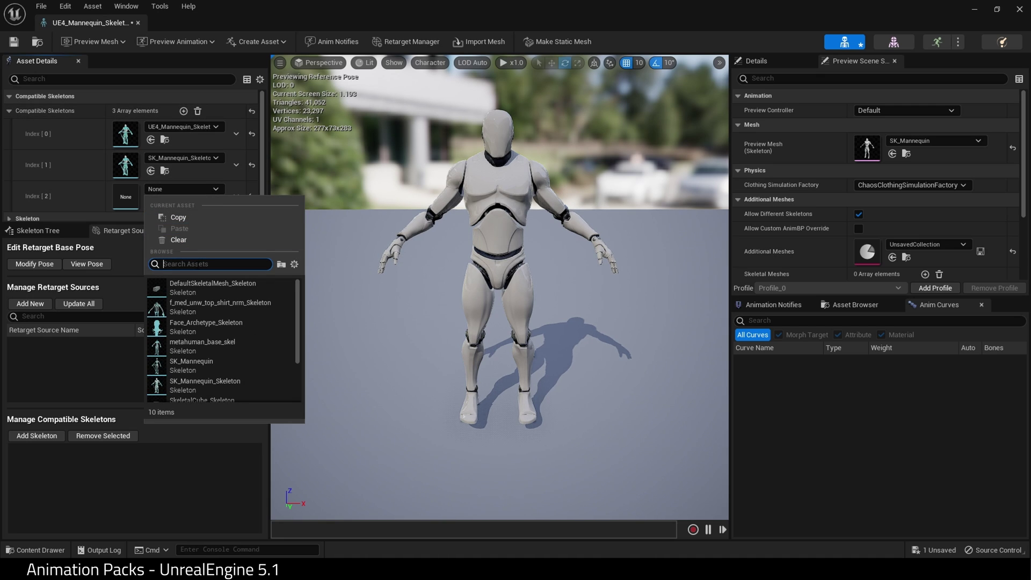
text(sk_ma)
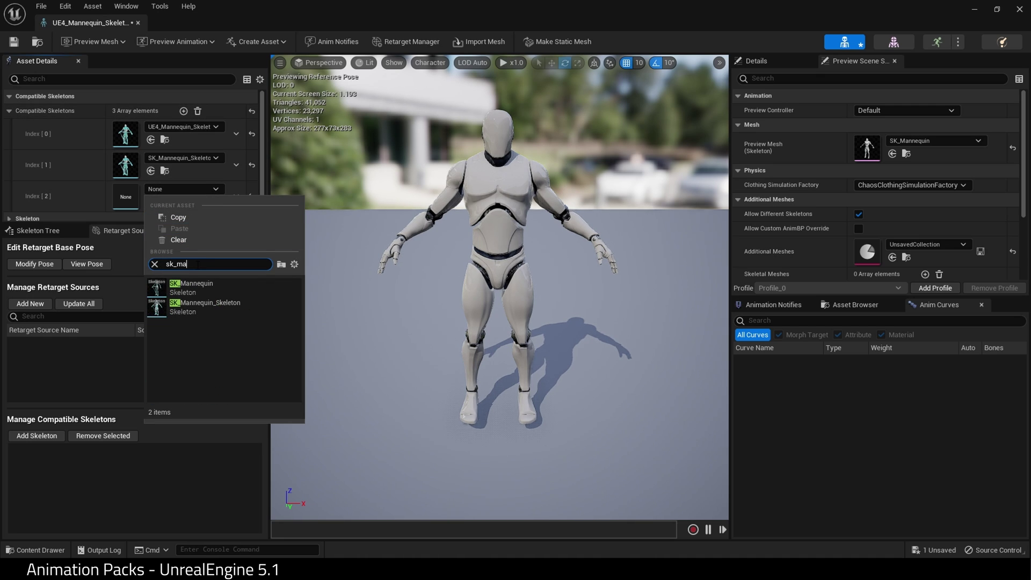
click(199, 283)
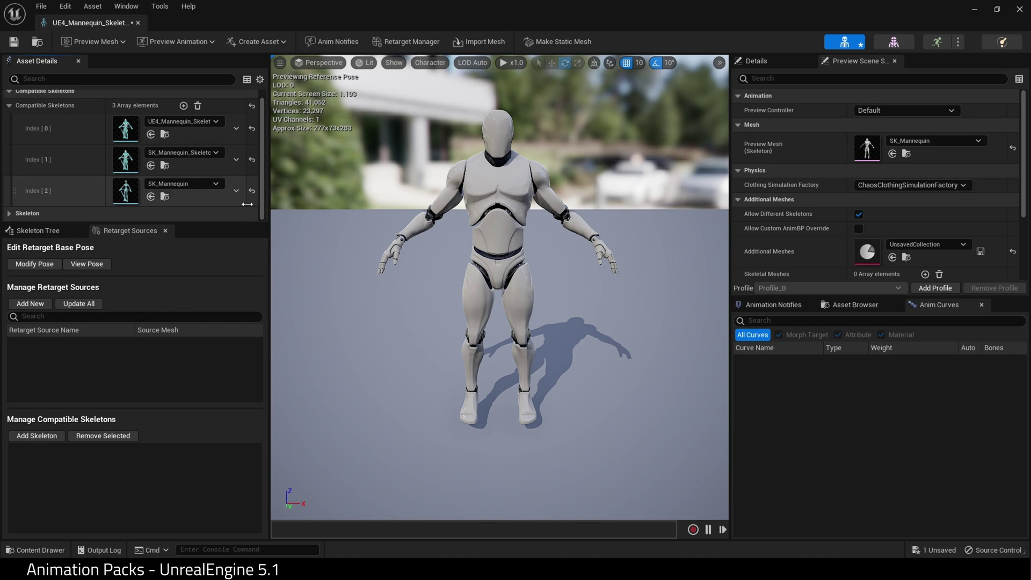
click(183, 105)
click(184, 215)
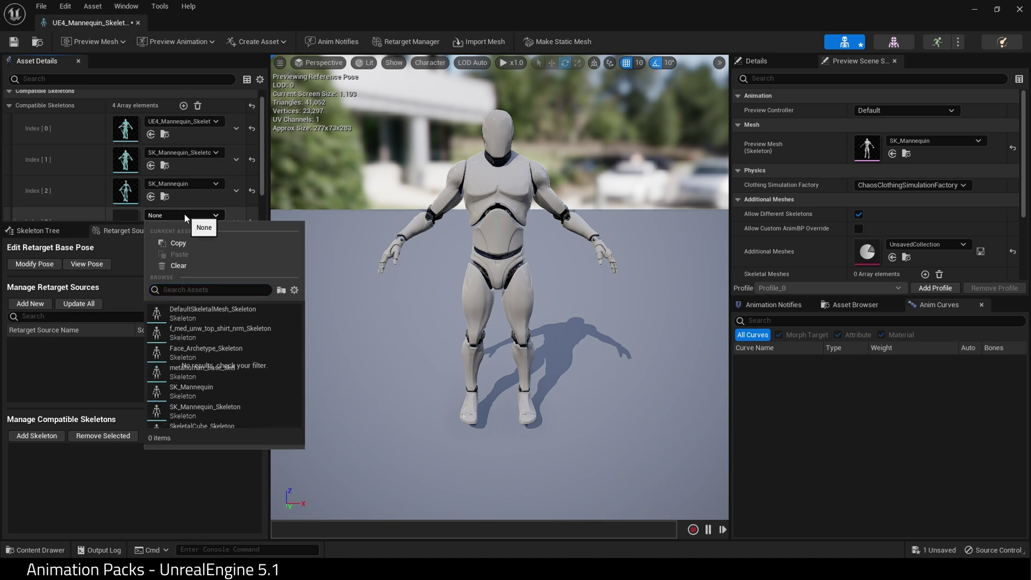
text(me)
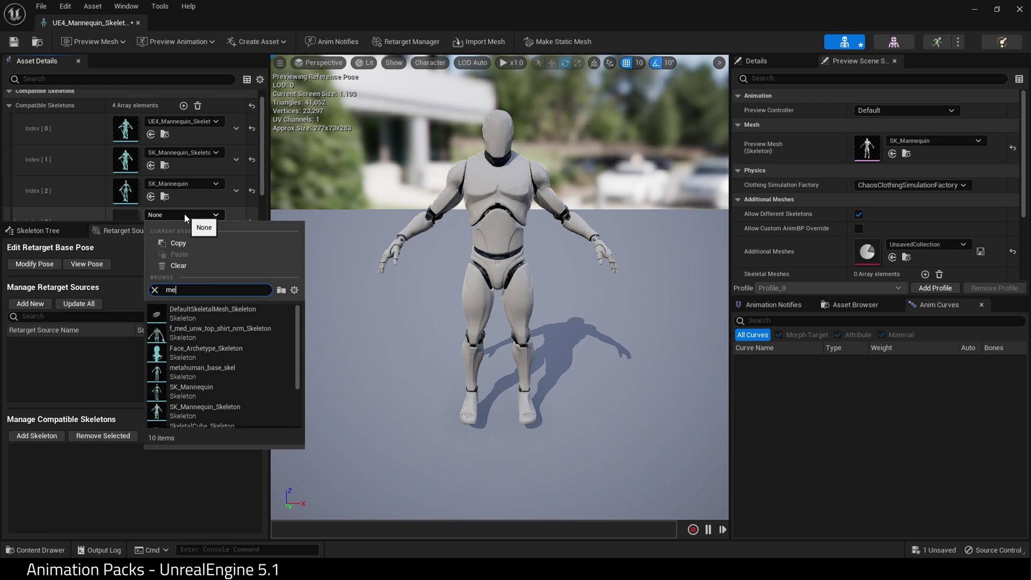
text(tahumn)
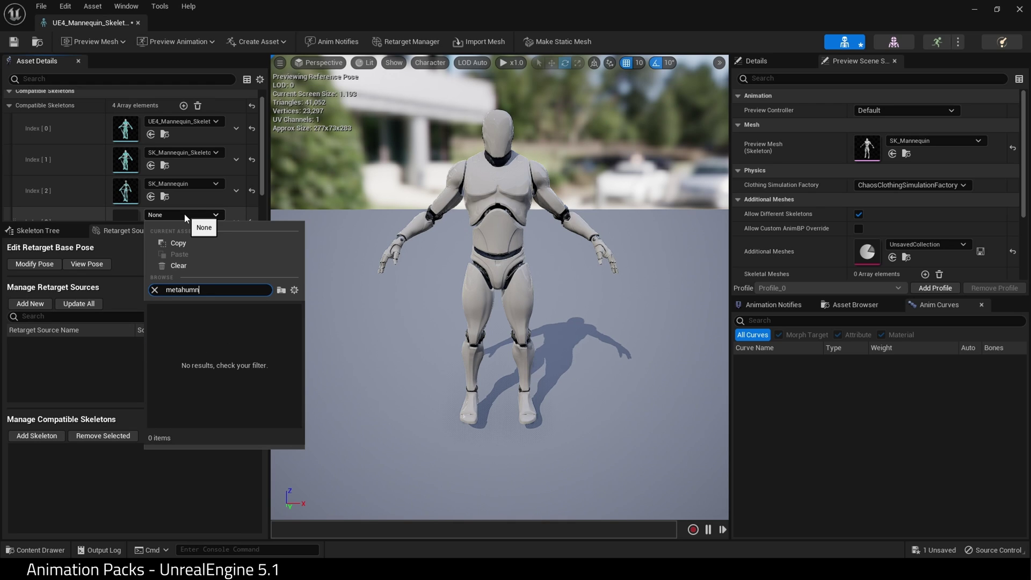
key(BackSpace)
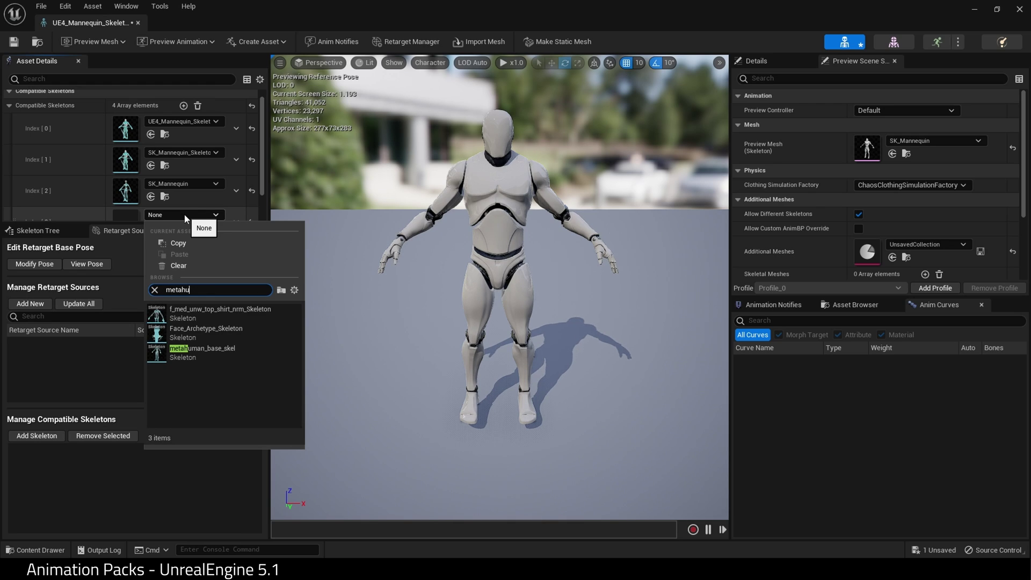
click(202, 350)
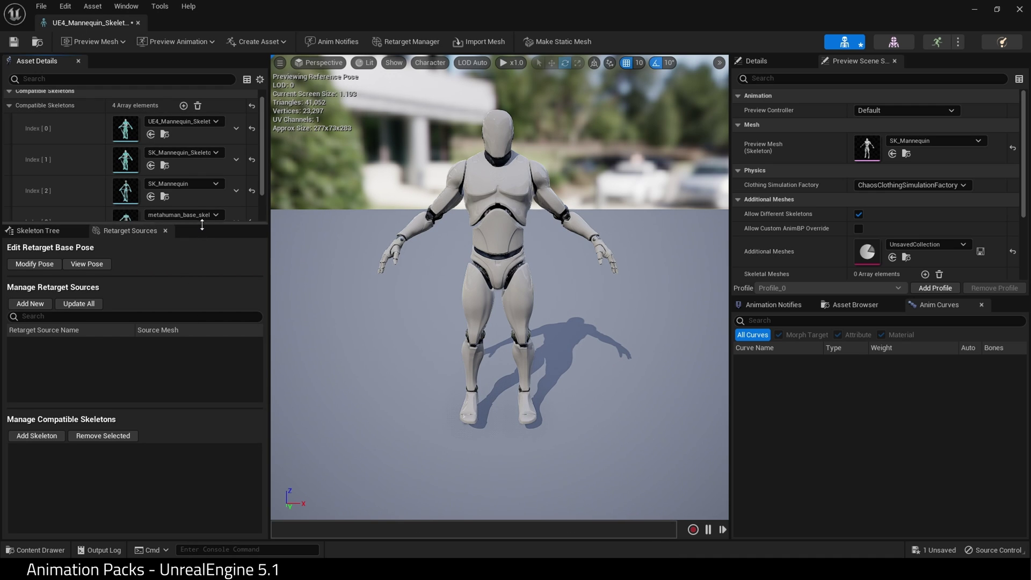
drag(201, 225, 202, 261)
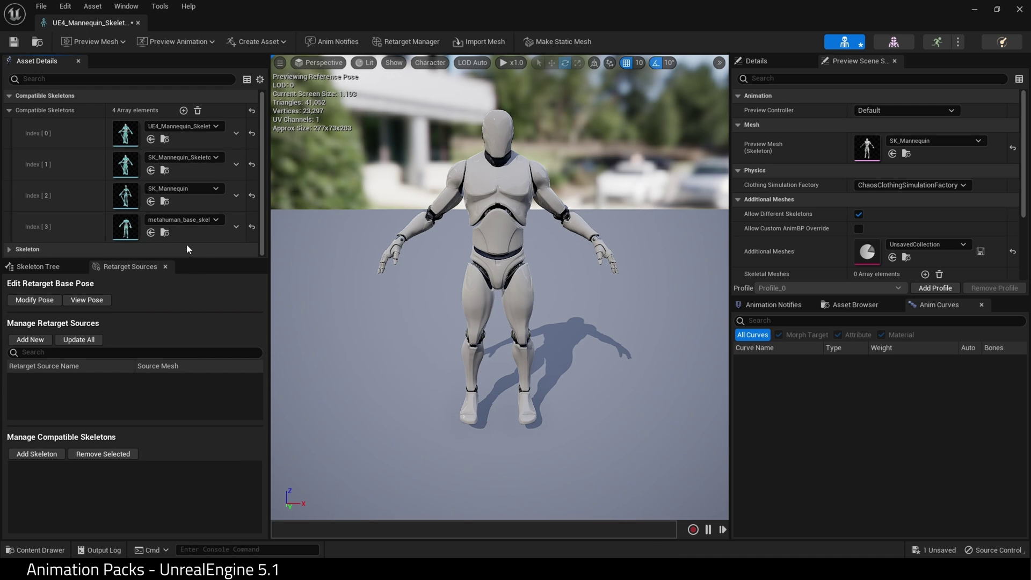
click(16, 44)
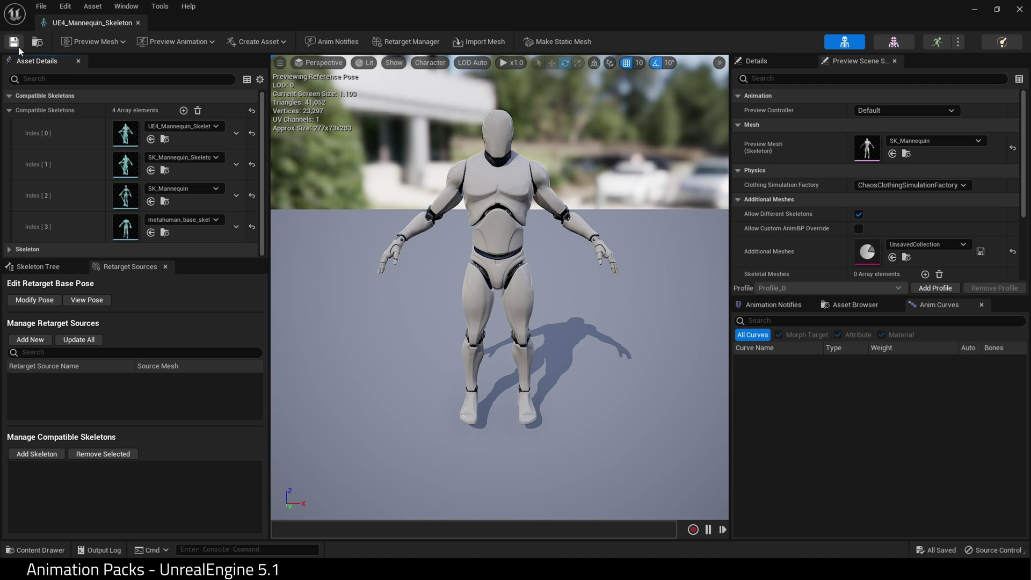
Set metahuman_base_skel's fourth compatible skeleton to UE4_Mannequin_Skeleton, save, and return to UE4_Mannequin_Skeleton
double_click(131, 233)
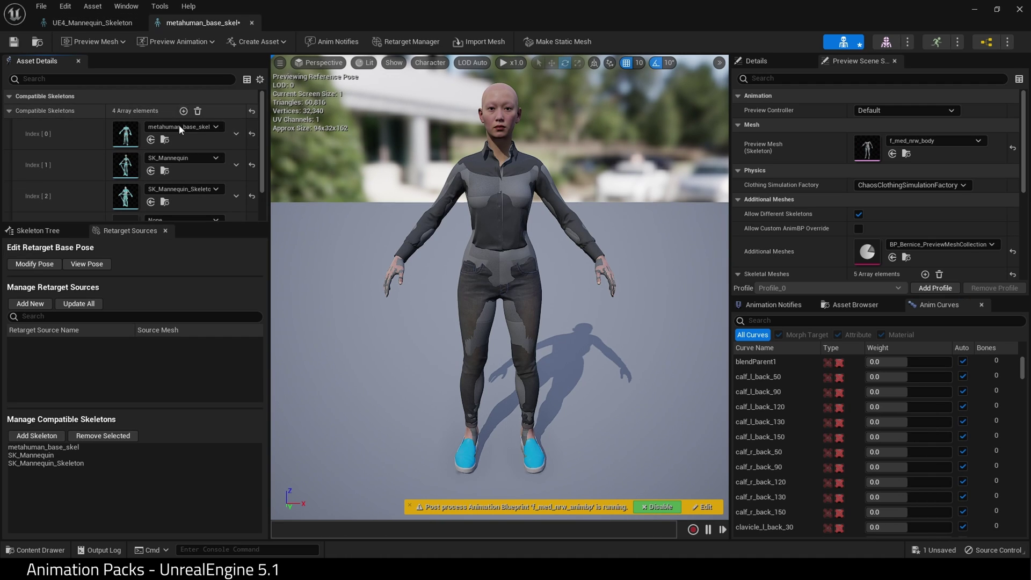
scroll(180, 161, down, 2)
click(179, 184)
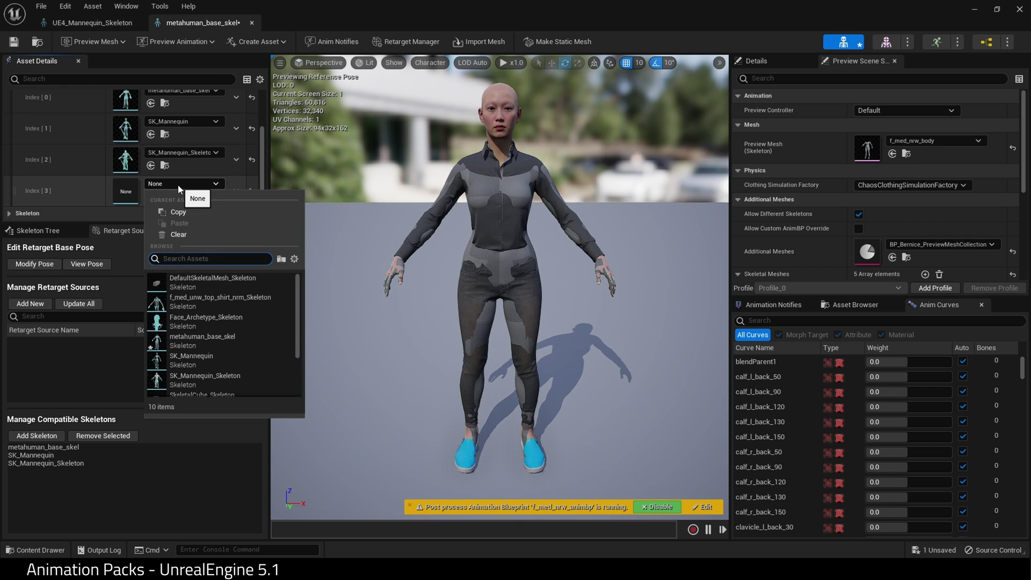
text(ue)
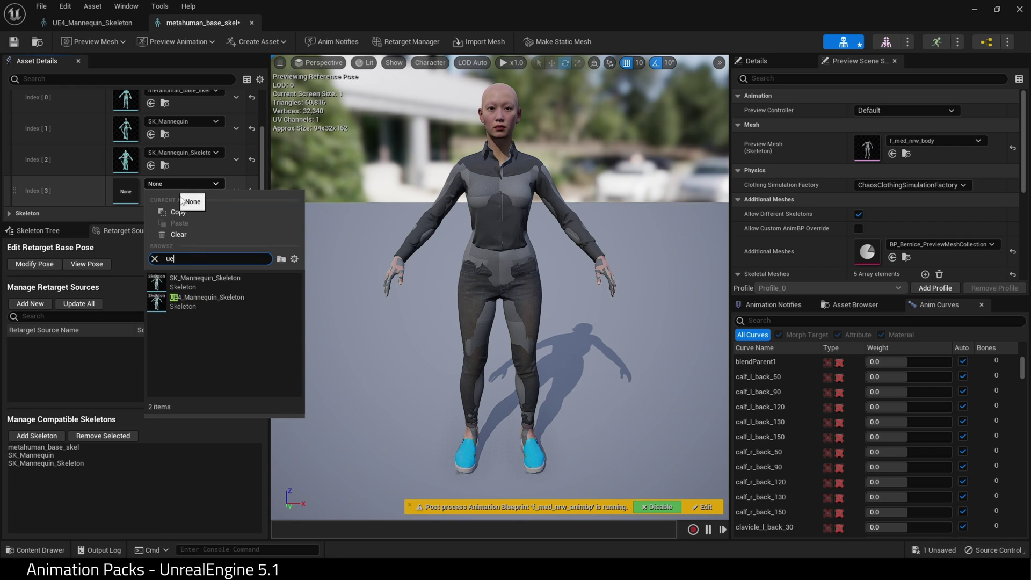
click(199, 301)
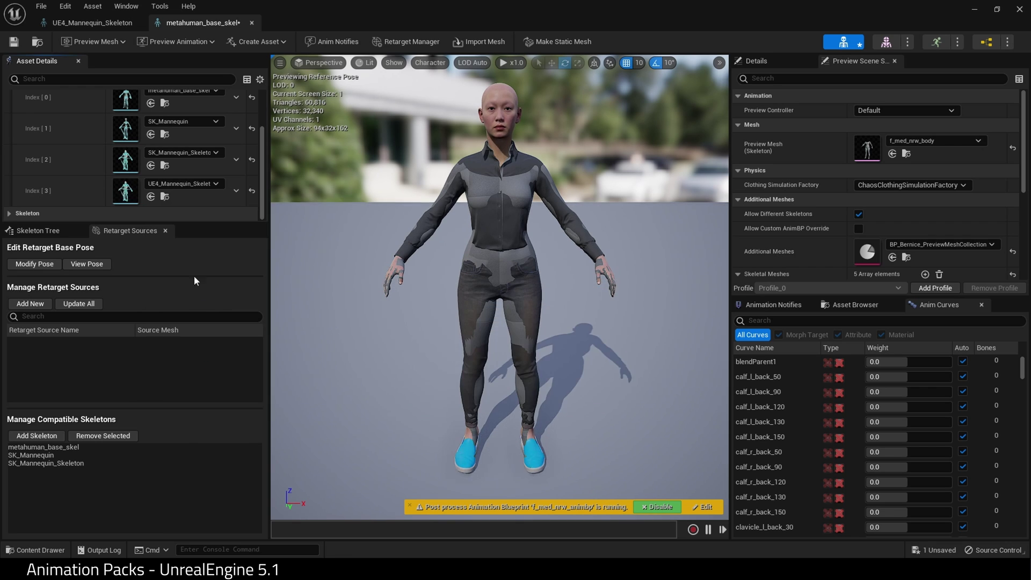
click(12, 41)
click(91, 22)
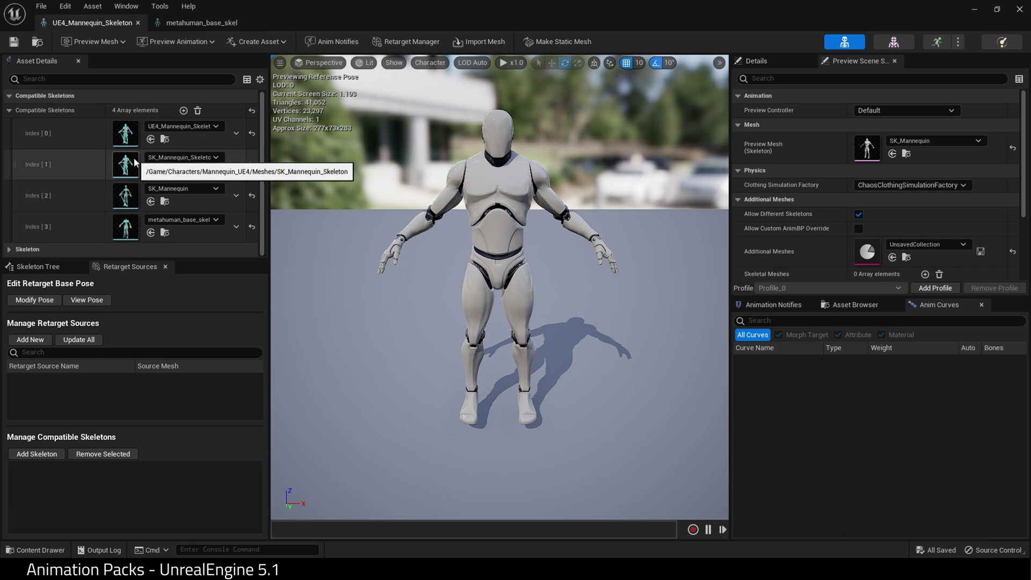
Set SK_Mannequin's fourth compatible skeleton to UE4_Mannequin_Skeleton, then return to UE4_Mannequin_Skeleton
double_click(135, 196)
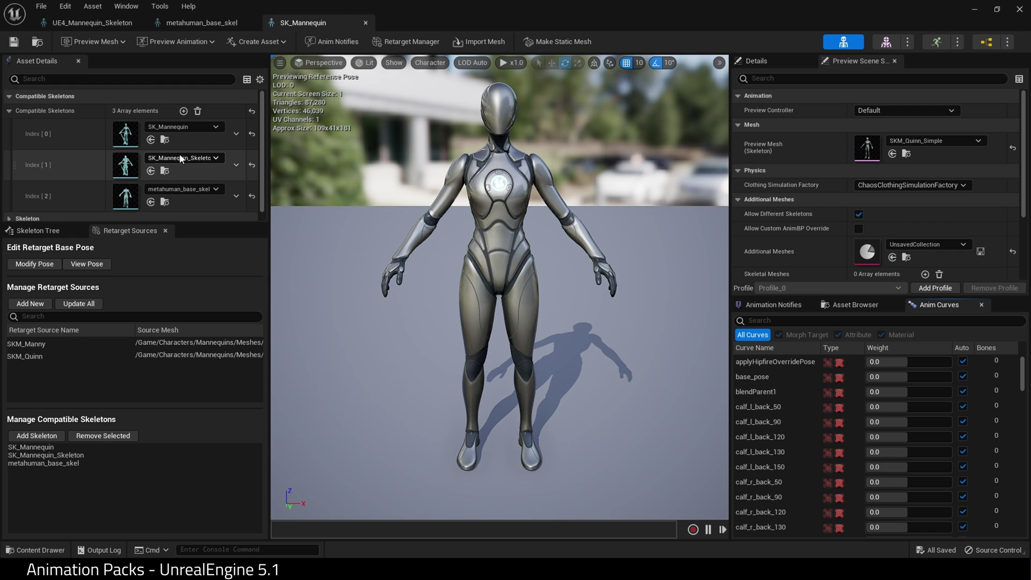
scroll(178, 189, down, 2)
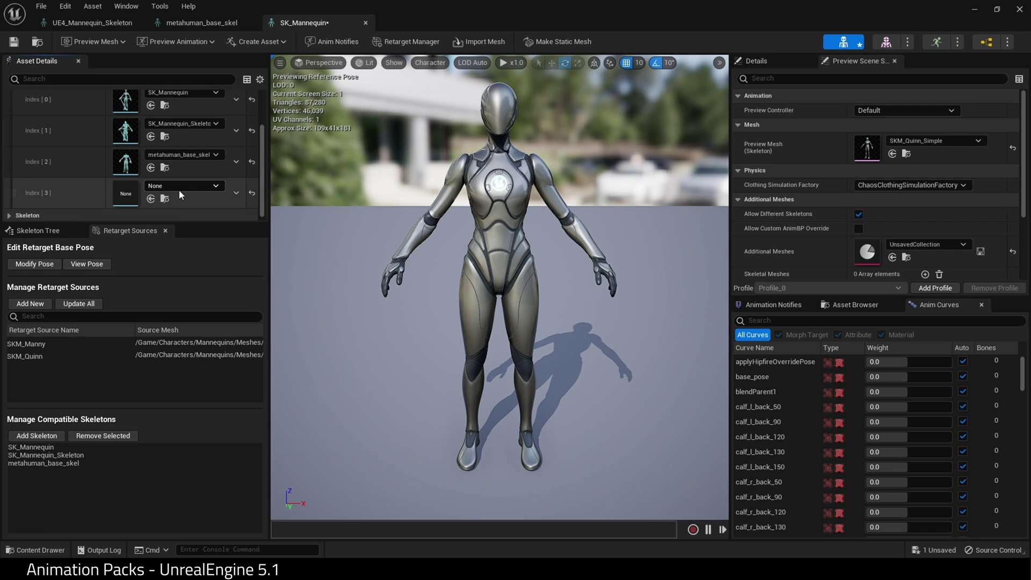
click(182, 185)
text(ue4)
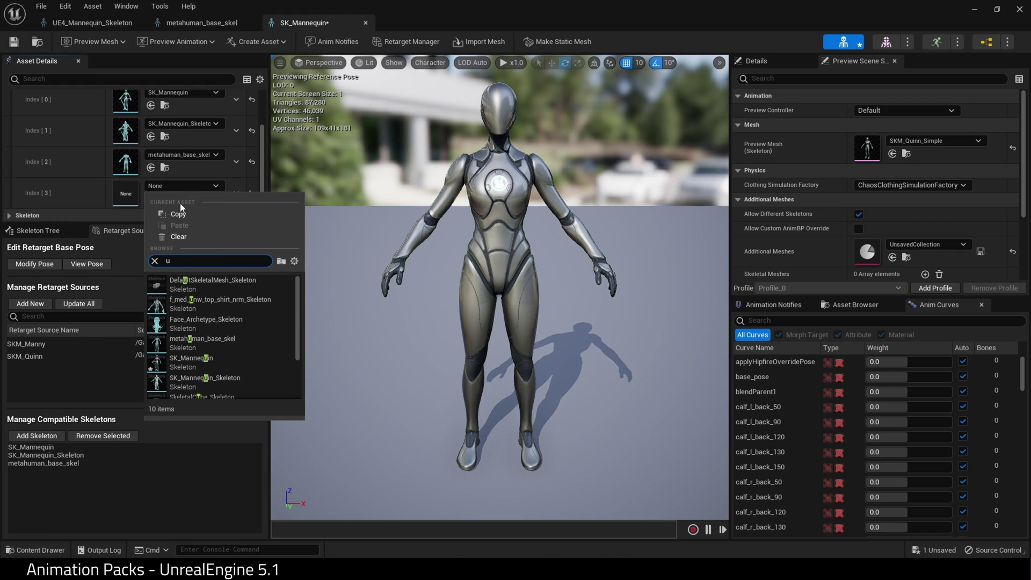
click(204, 300)
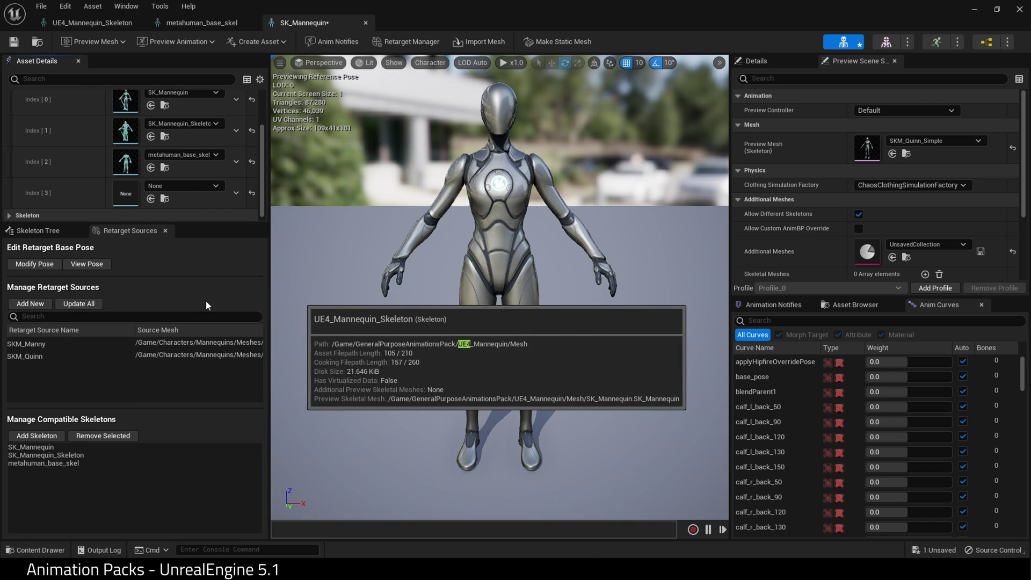
click(83, 24)
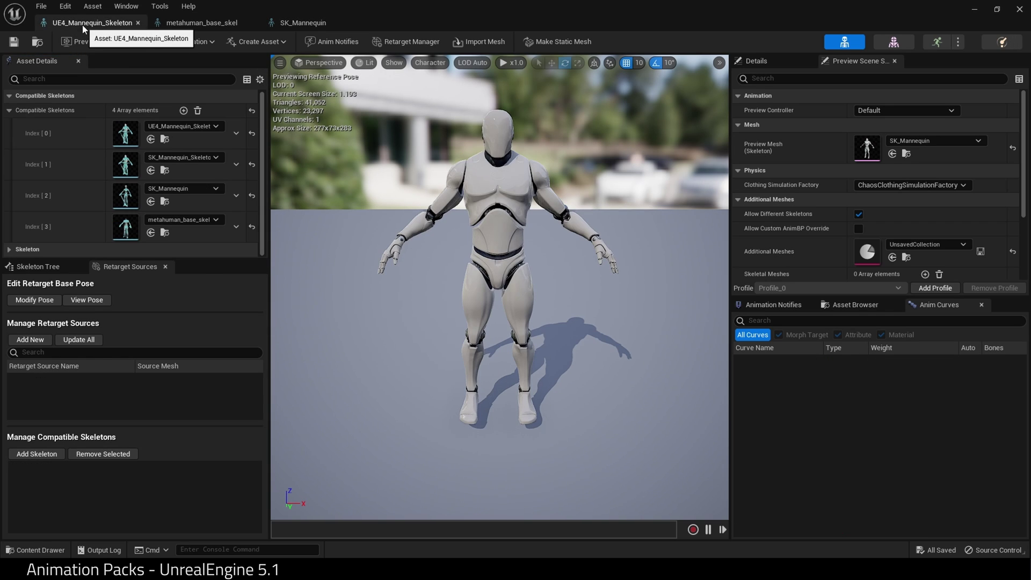
Add UE4_Mannequin_Skeleton as SK_Mannequin_Skeleton's fourth compatible skeleton (Index [3]) and save
double_click(128, 165)
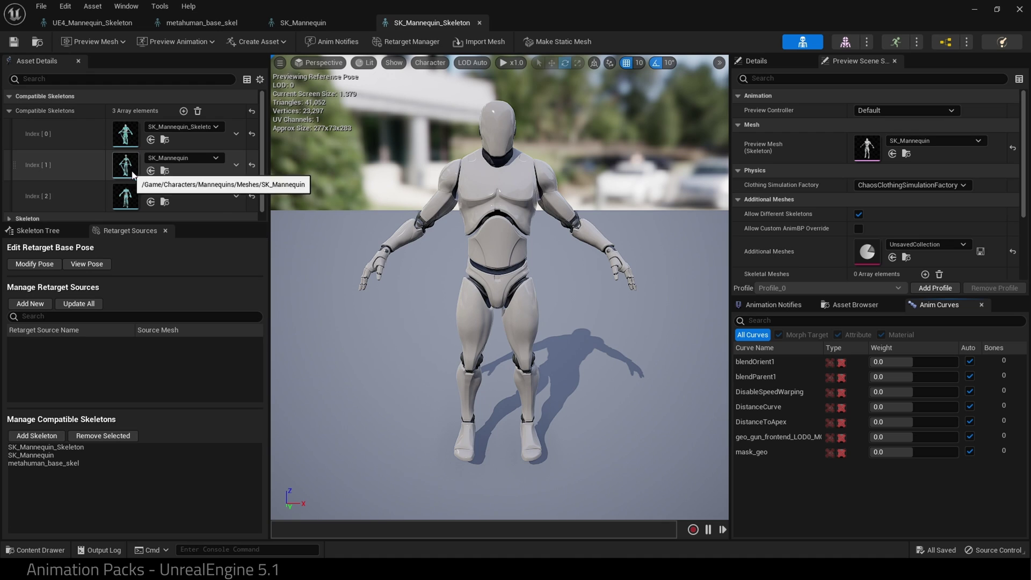
click(184, 111)
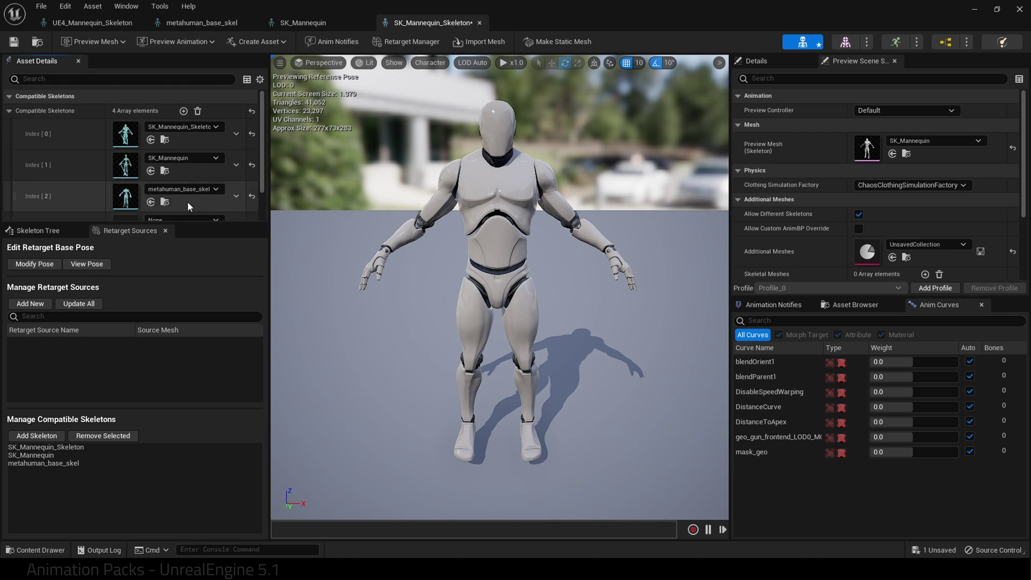
scroll(188, 201, down, 2)
click(186, 183)
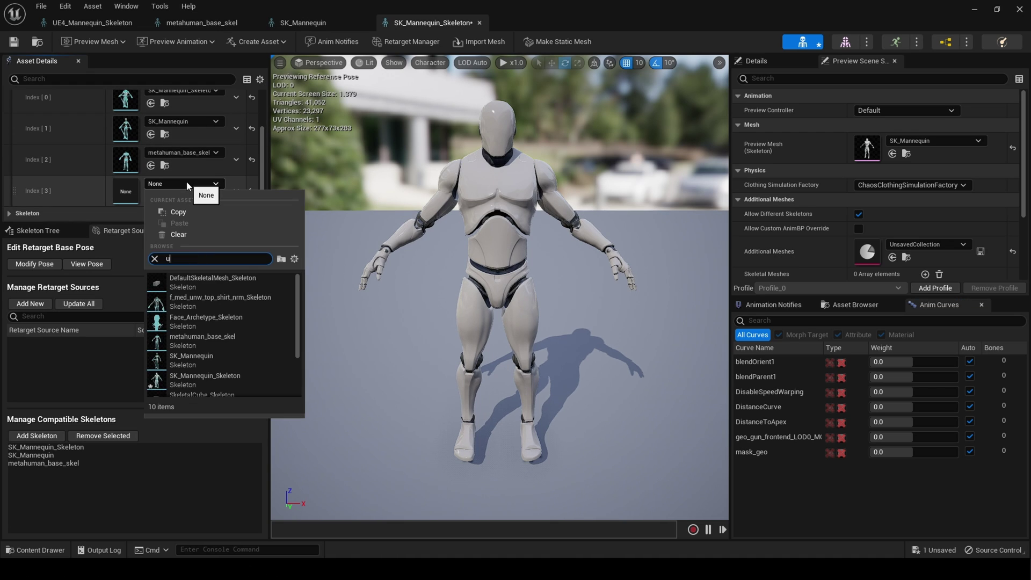
text(ue4)
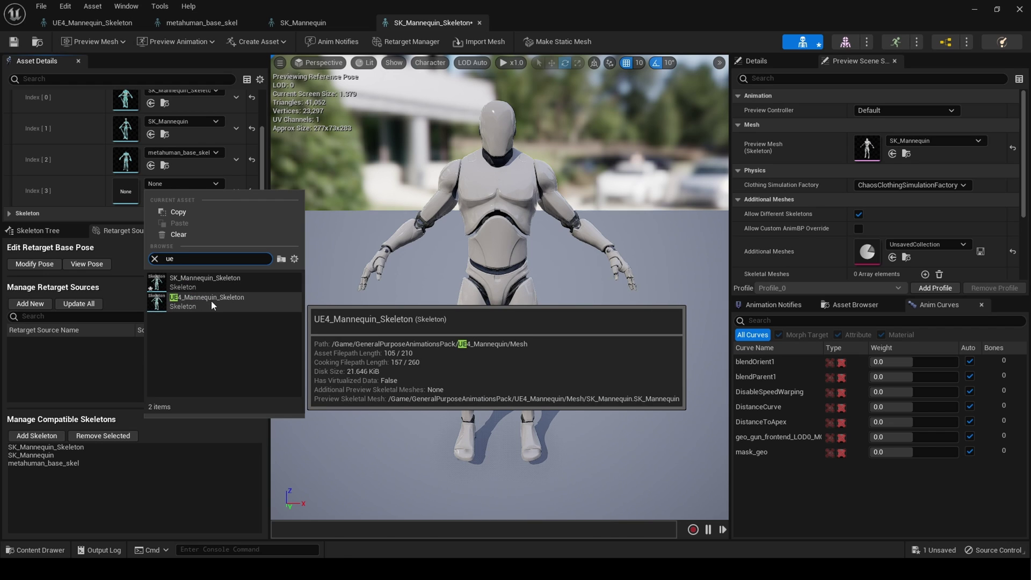
click(211, 301)
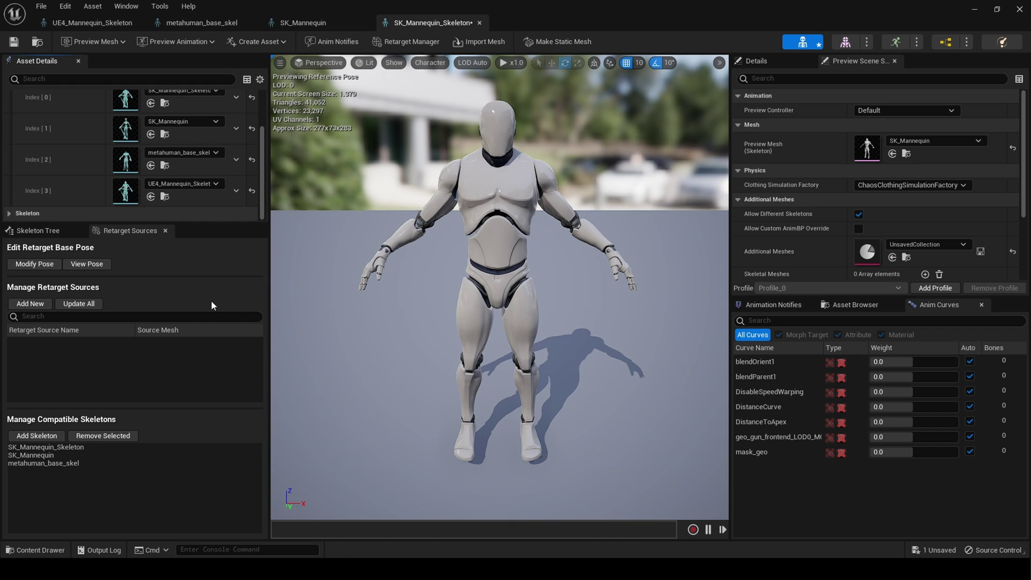
click(14, 42)
Close the SK_Mannequin_Skeleton, SK_Mannequin and MetaHuman skeleton editors
click(42, 7)
click(315, 20)
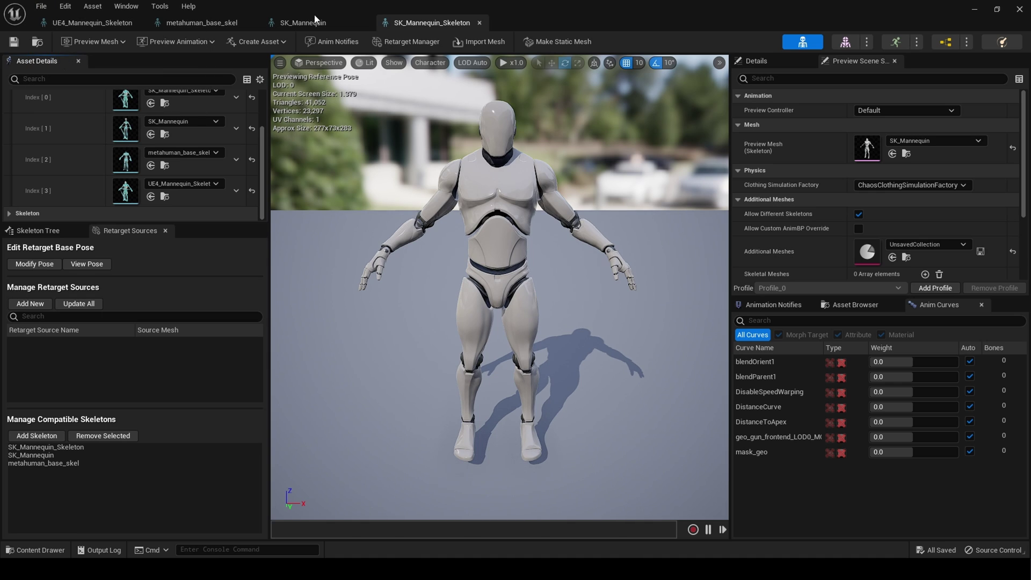
click(479, 23)
click(366, 23)
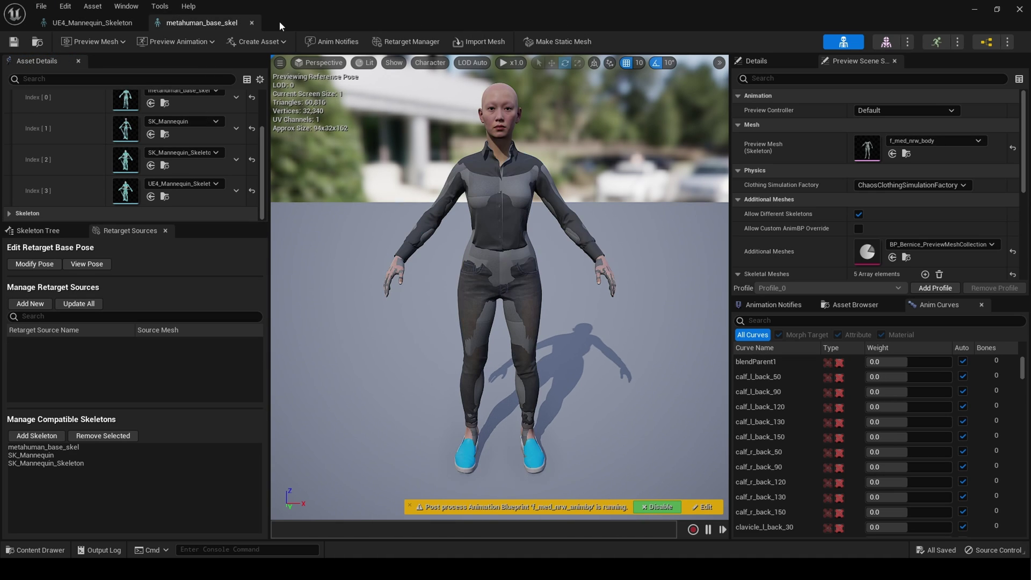
click(252, 23)
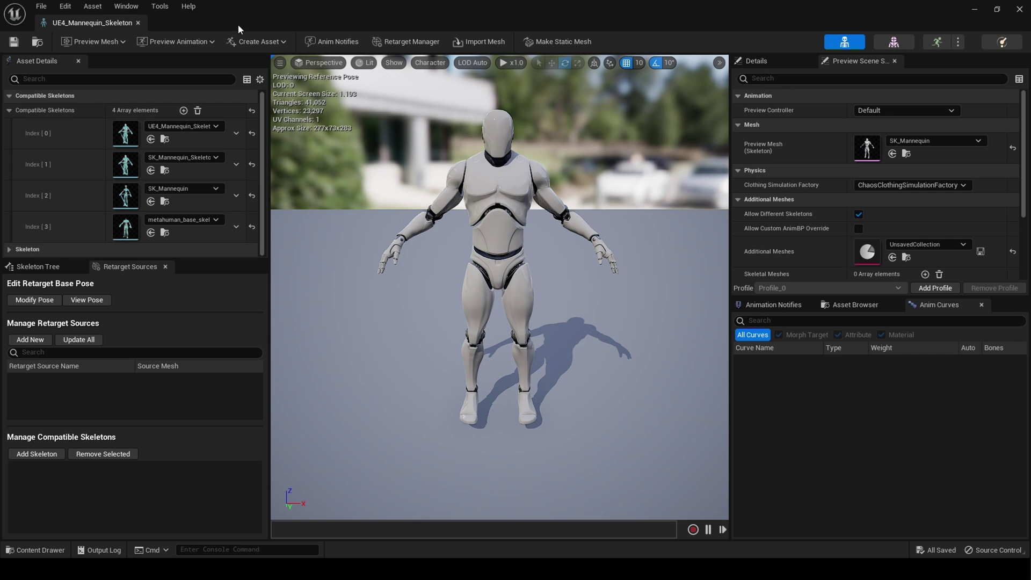
Close the skeleton editor window and start a £5 support payment on Buy Me a Coffee
click(1019, 10)
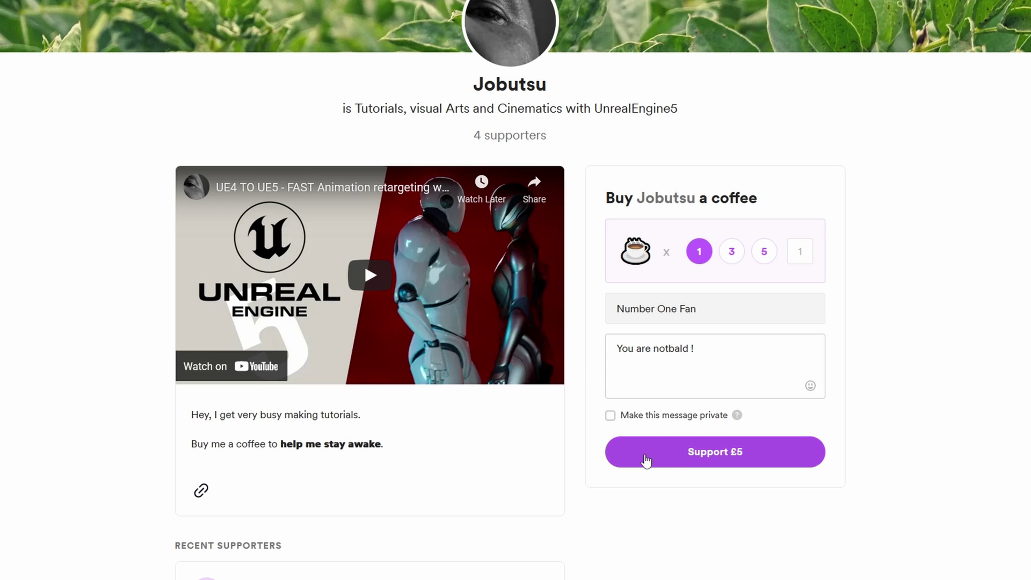
click(693, 454)
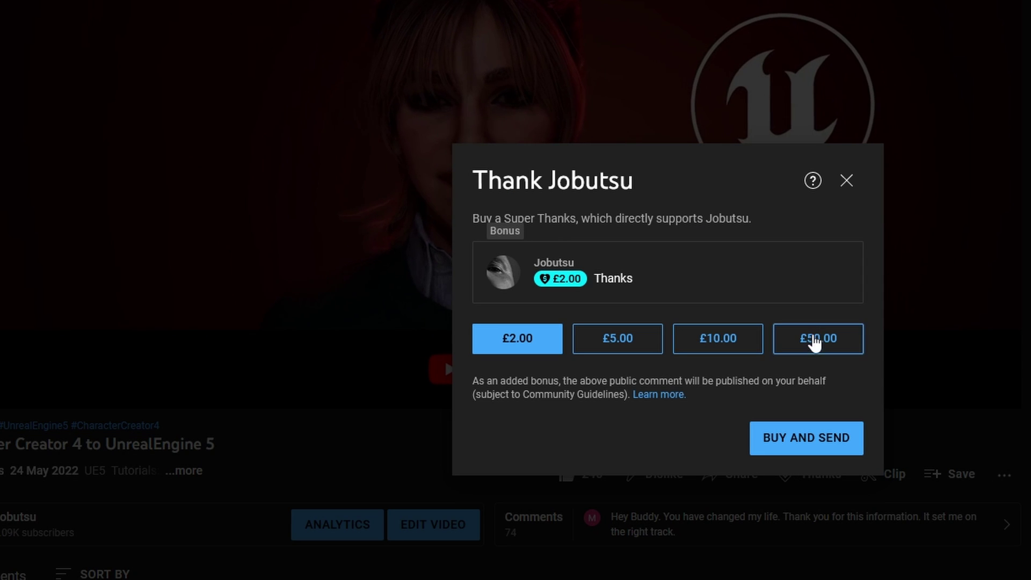
Choose £50.00 as the Super Thanks amount
click(819, 341)
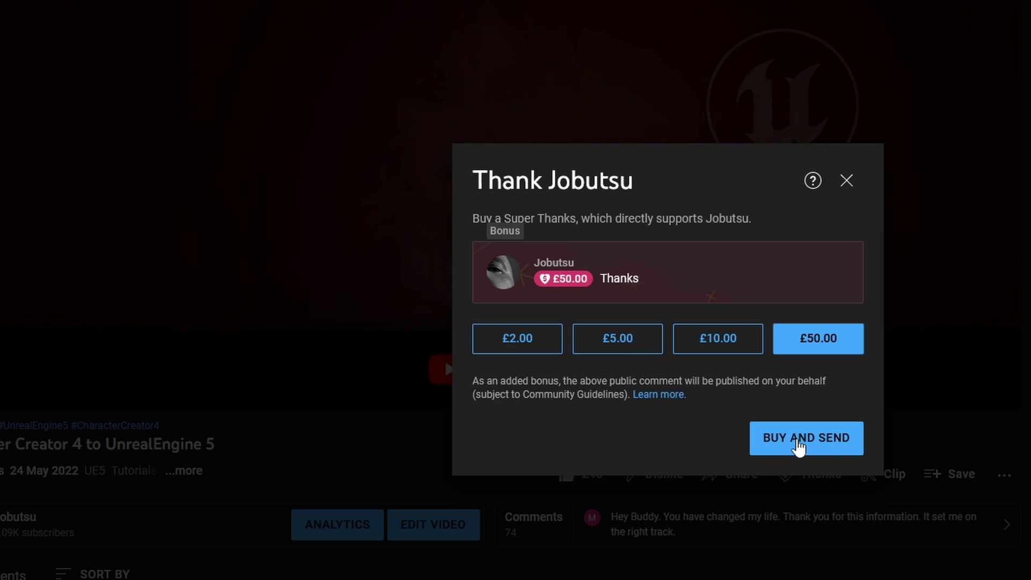